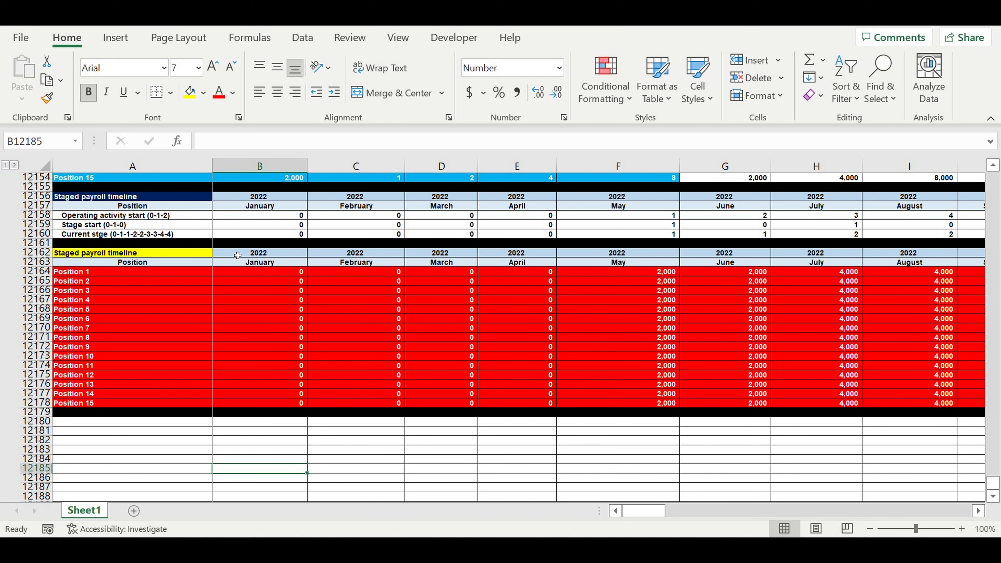
# - Copy the Staged payroll timeline header rows 12162:12163 to row 12180, below the red position table
pyautogui.moveTo(48, 253); pyautogui.dragTo(48, 262)
pyautogui.hotkey('ctrl', 'c')
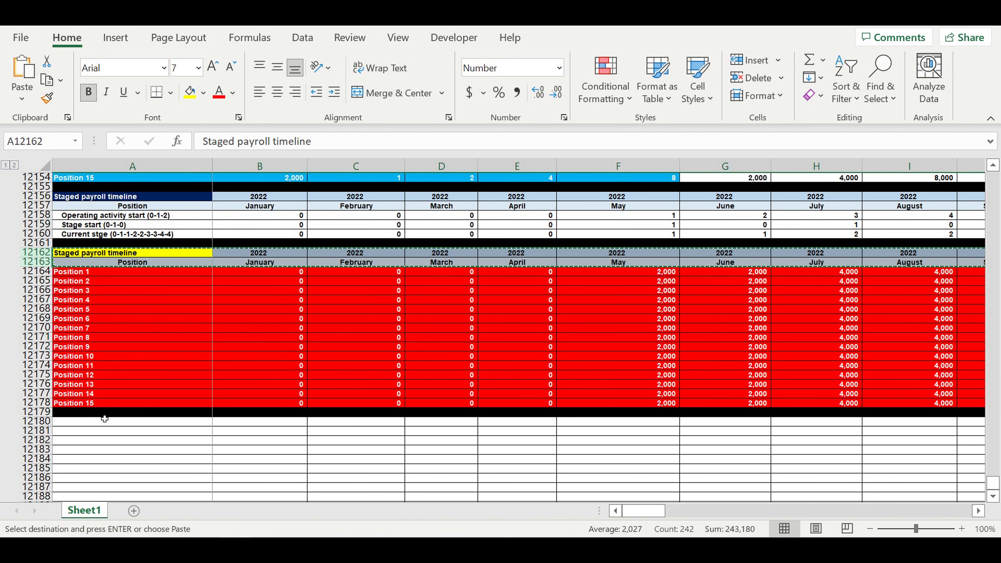
pyautogui.click(98, 422)
pyautogui.hotkey('ctrl', 'v')
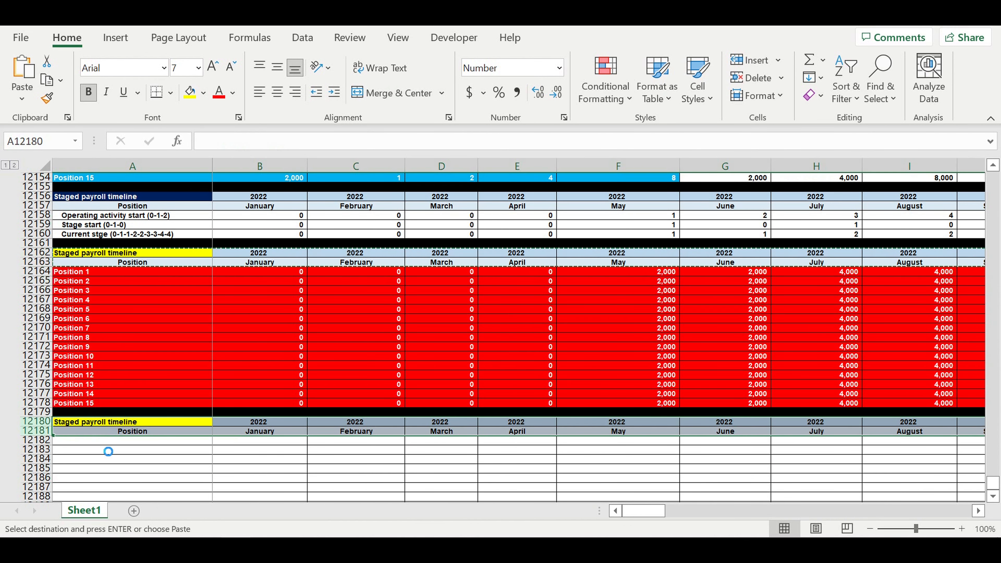
# - Link the year in B12180 to B12162 and extend the formula across the new header row
pyautogui.click(258, 422)
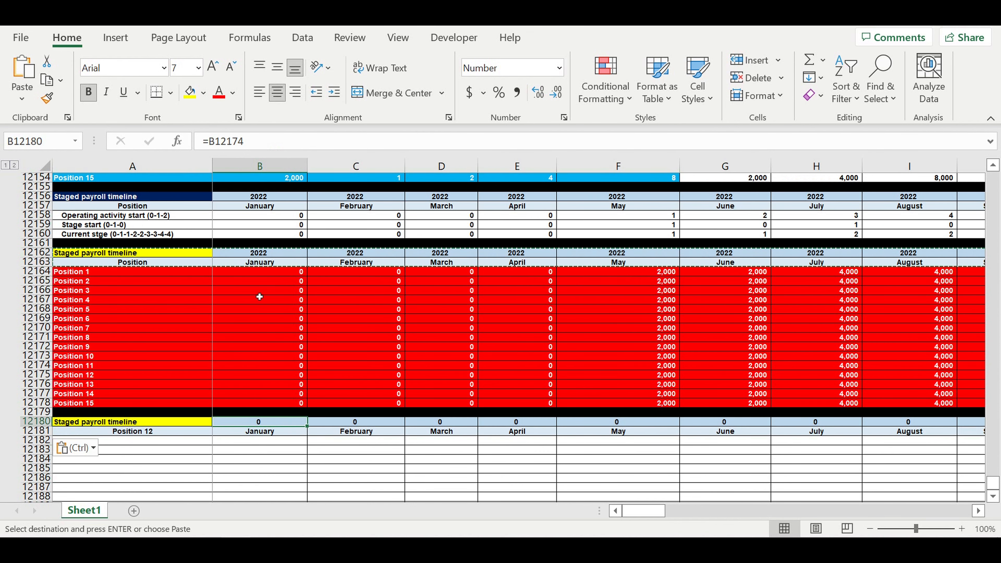
pyautogui.write('=')
pyautogui.click(256, 257)
pyautogui.press('Return')
pyautogui.moveTo(644, 511); pyautogui.dragTo(539, 518)
# - Change the title in A12180 to Cash-flow statement
pyautogui.click(145, 422)
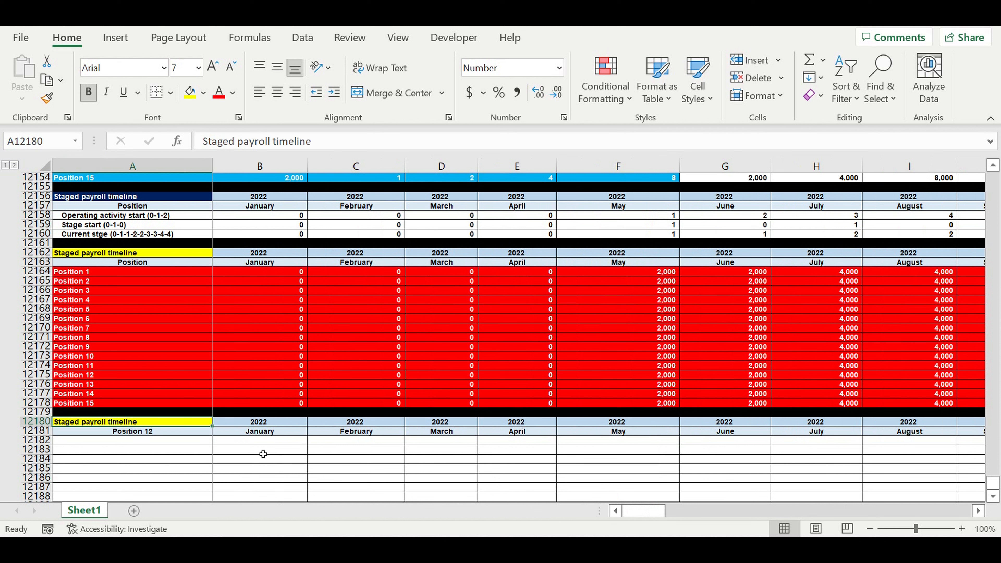
pyautogui.write('C')
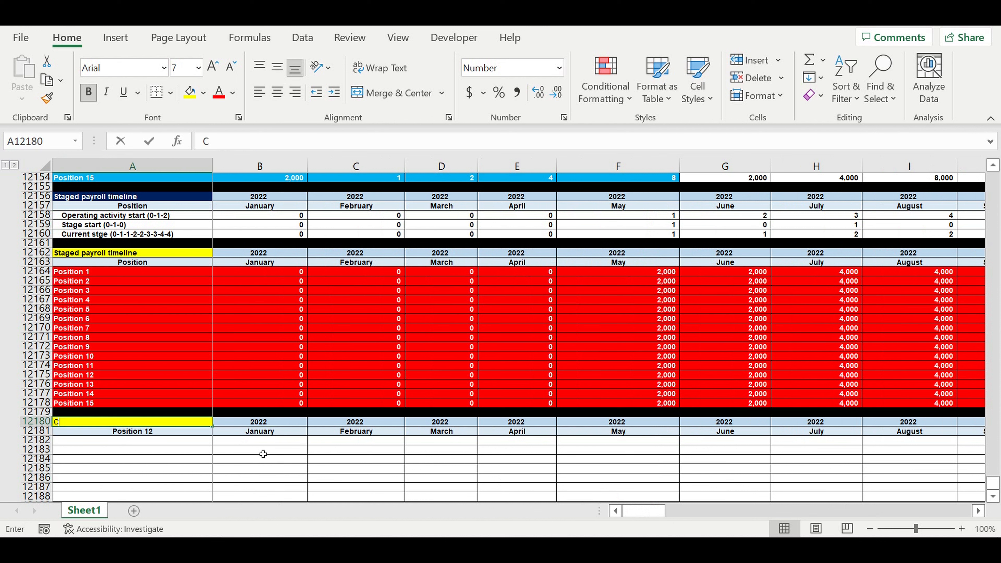
pyautogui.write('ash-flow statem')
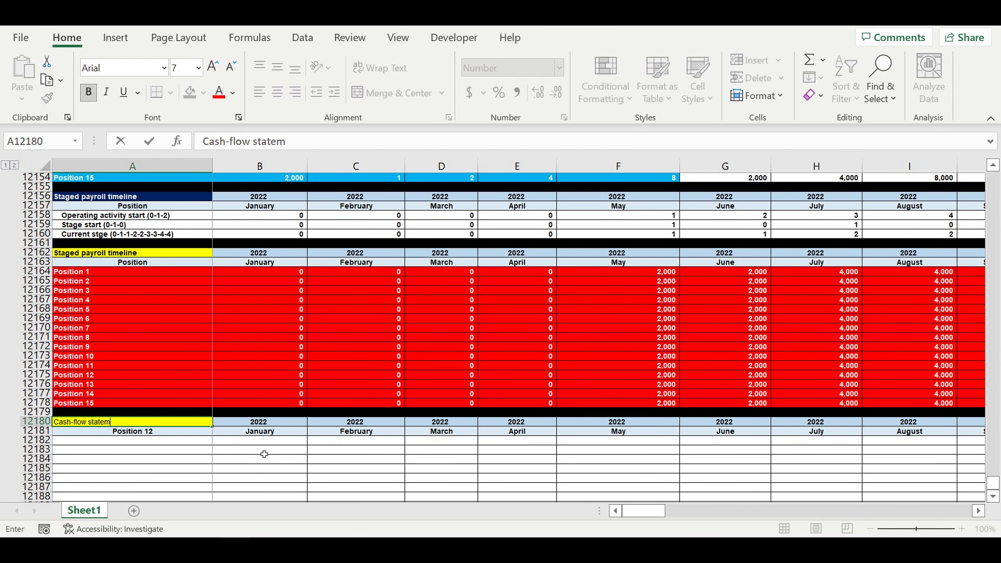
pyautogui.write('ent')
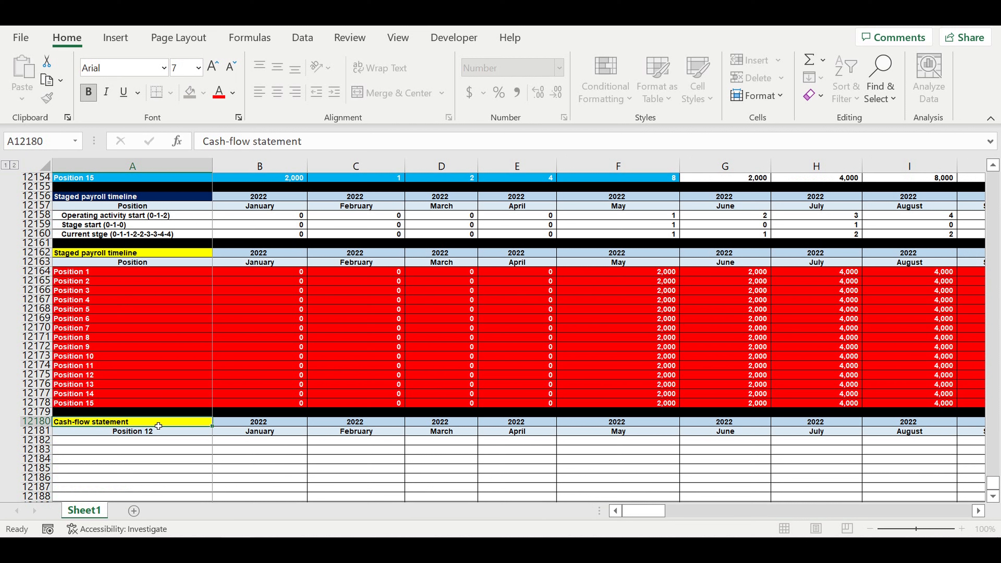
# - Give the Cash-flow statement title cell a purple fill and white font
pyautogui.click(152, 421)
pyautogui.click(203, 92)
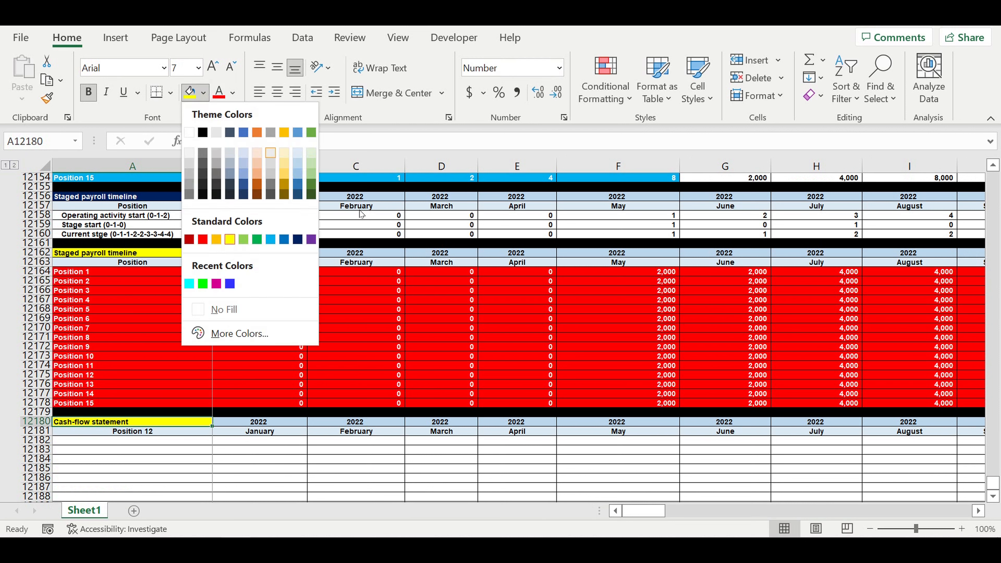
pyautogui.click(310, 241)
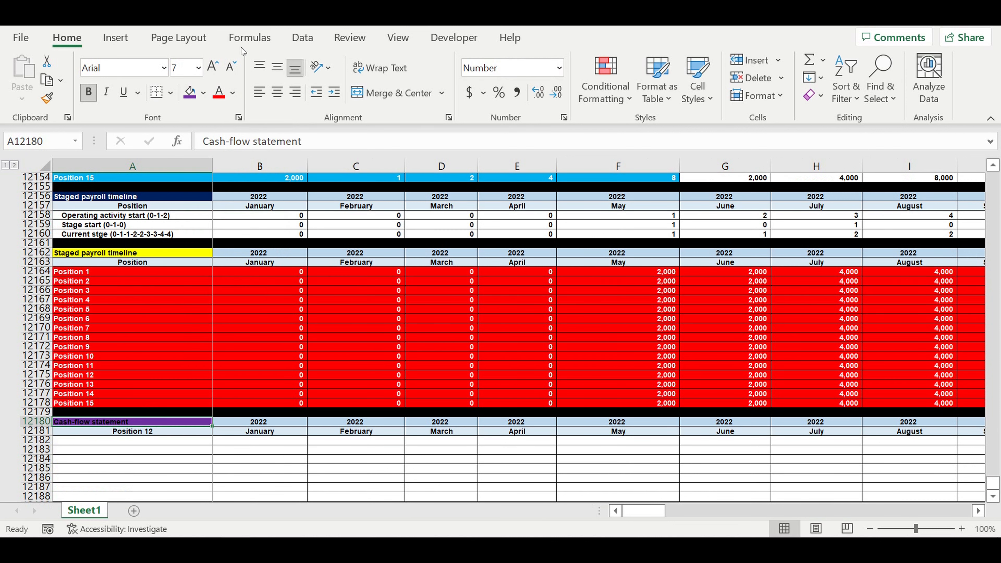
pyautogui.click(234, 93)
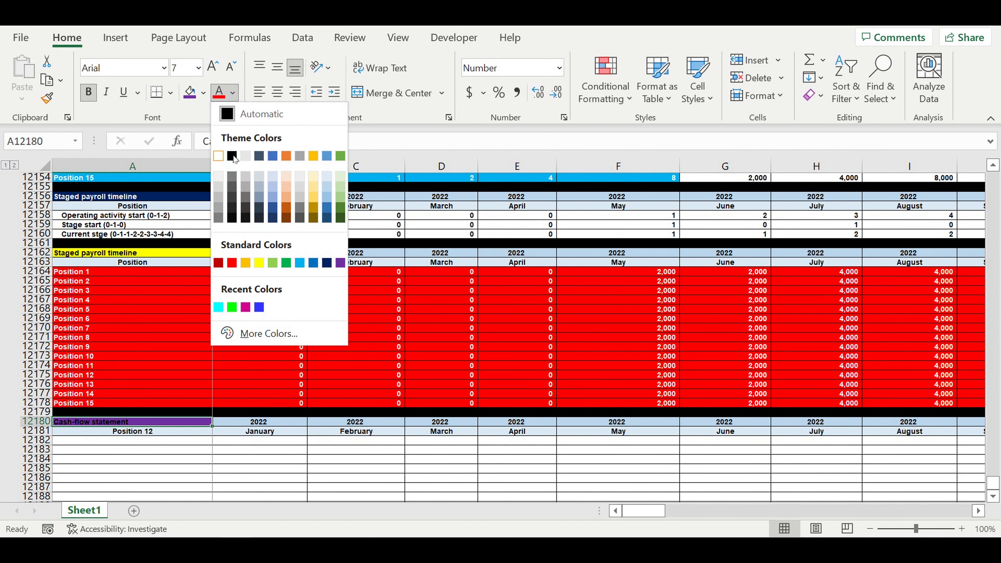
pyautogui.click(218, 156)
pyautogui.click(157, 458)
# - Replace the label in A12181 with Parameter
pyautogui.click(151, 435)
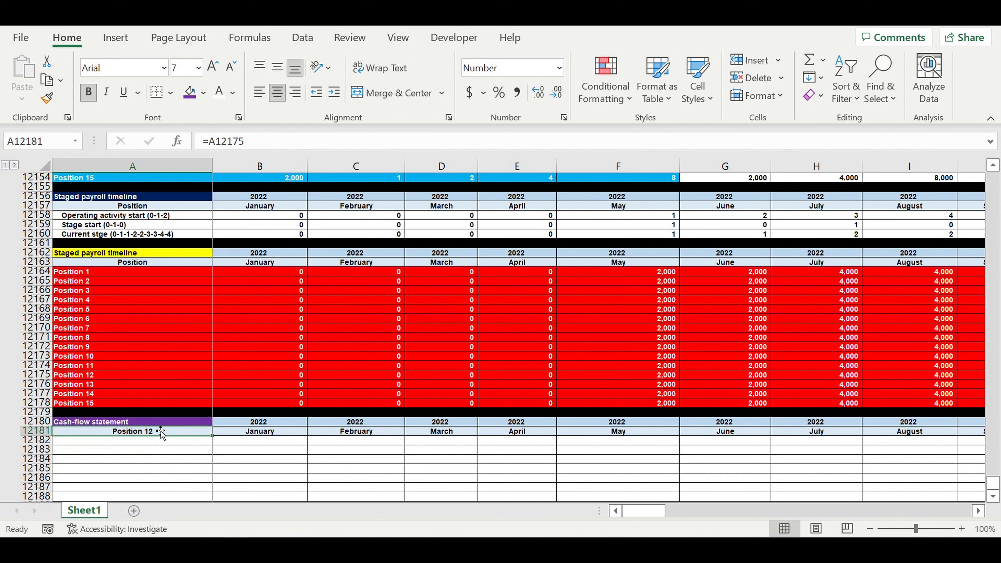
pyautogui.write('Parameter')
pyautogui.press('Return')
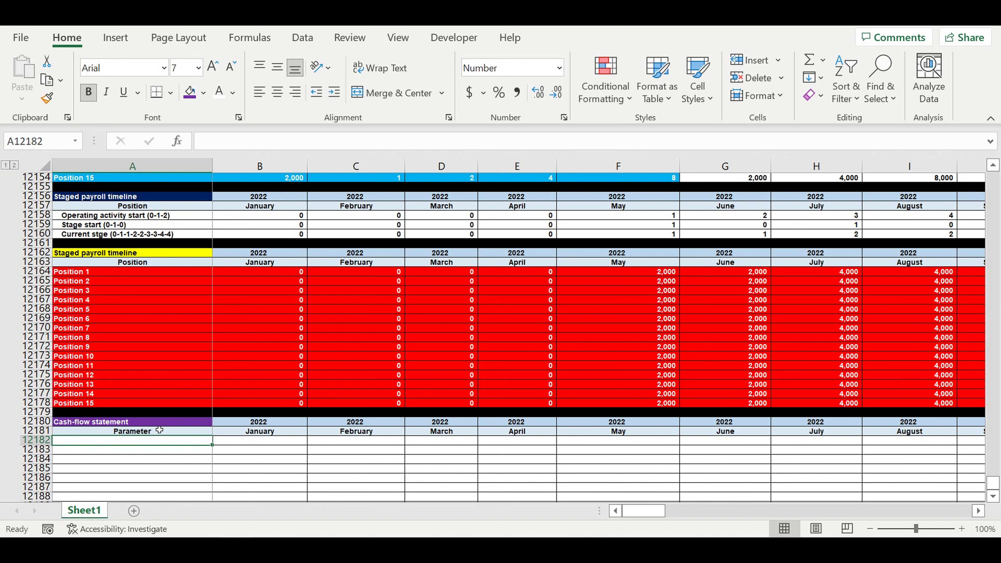
# - Enter the row label Revenues in A12182 under Parameter
pyautogui.click(123, 449)
pyautogui.click(119, 442)
pyautogui.write('R')
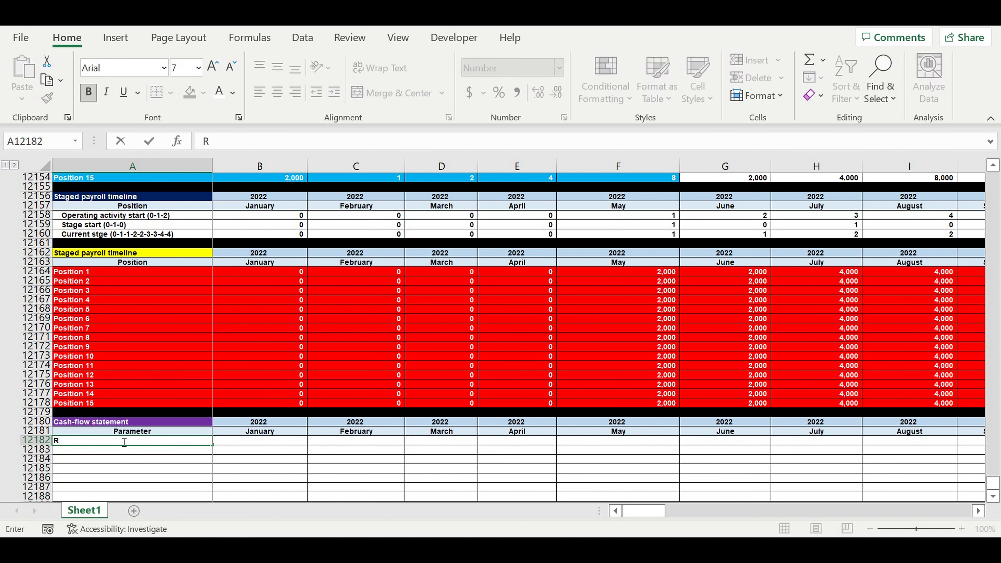
pyautogui.write('evenues')
pyautogui.press('Return')
# - Shade the whole Revenues row 12182 light blue, from column A to the end of the timeline
pyautogui.click(55, 442)
pyautogui.hotkey('ctrl', 'shift', 'Right')
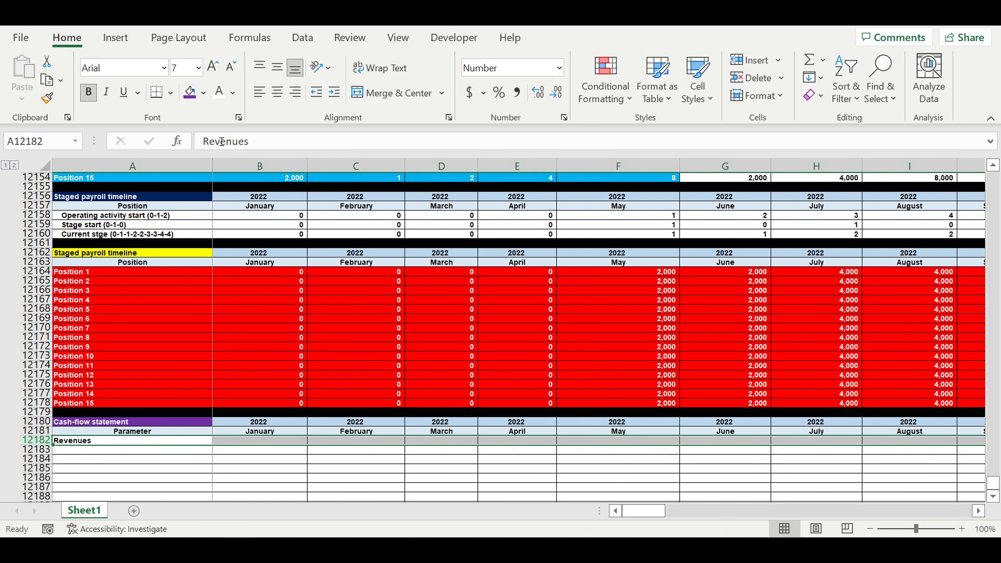
pyautogui.click(204, 98)
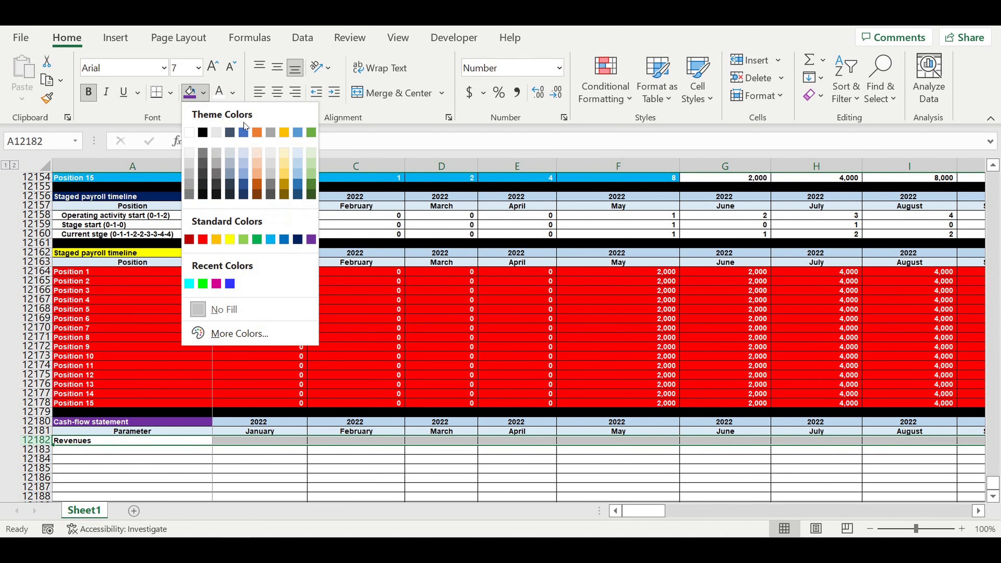
pyautogui.click(303, 156)
pyautogui.click(193, 452)
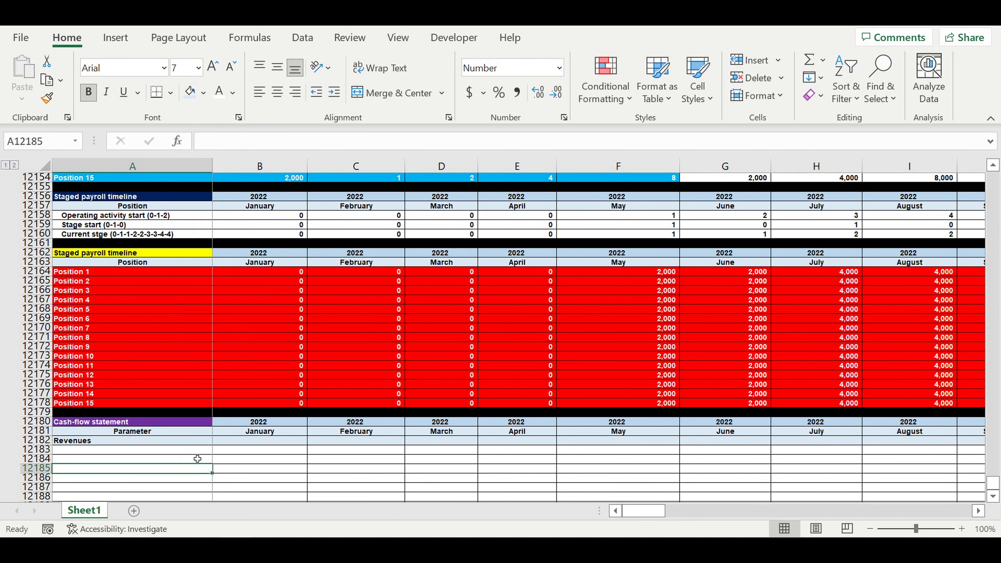
# - Link A12183 under Revenues to the Customer type 1 label in A9890 of the Revenues summary table
pyautogui.write('=')
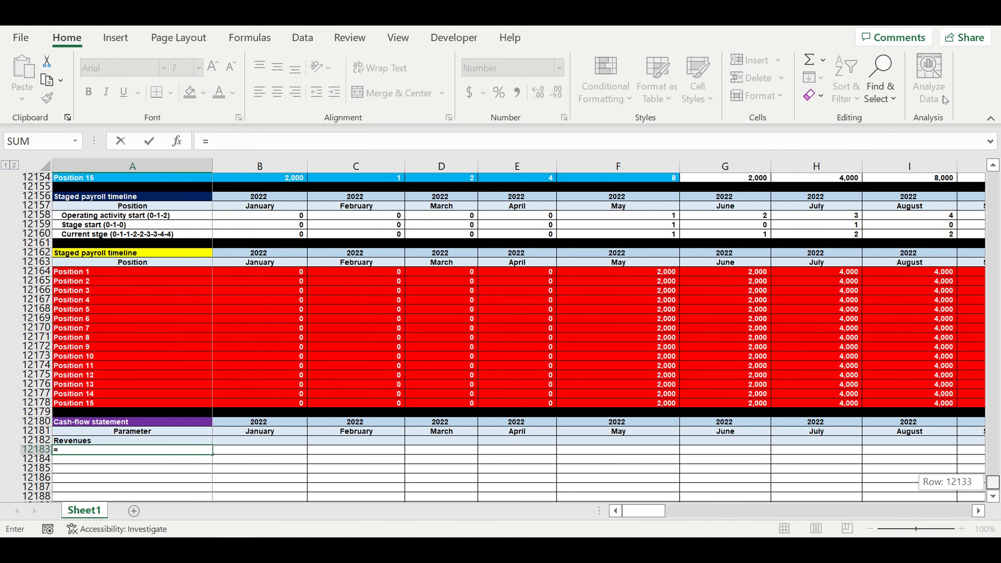
pyautogui.moveTo(944, 100); pyautogui.dragTo(945, 118)
pyautogui.scroll(-19, 270, 374)
pyautogui.scroll(-20, 269, 375)
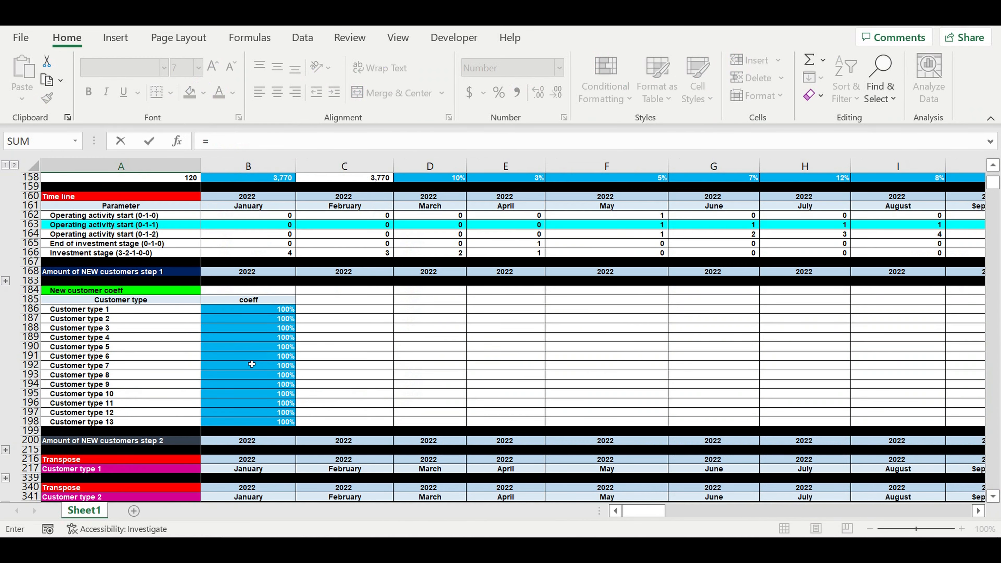
pyautogui.scroll(-20, 251, 364)
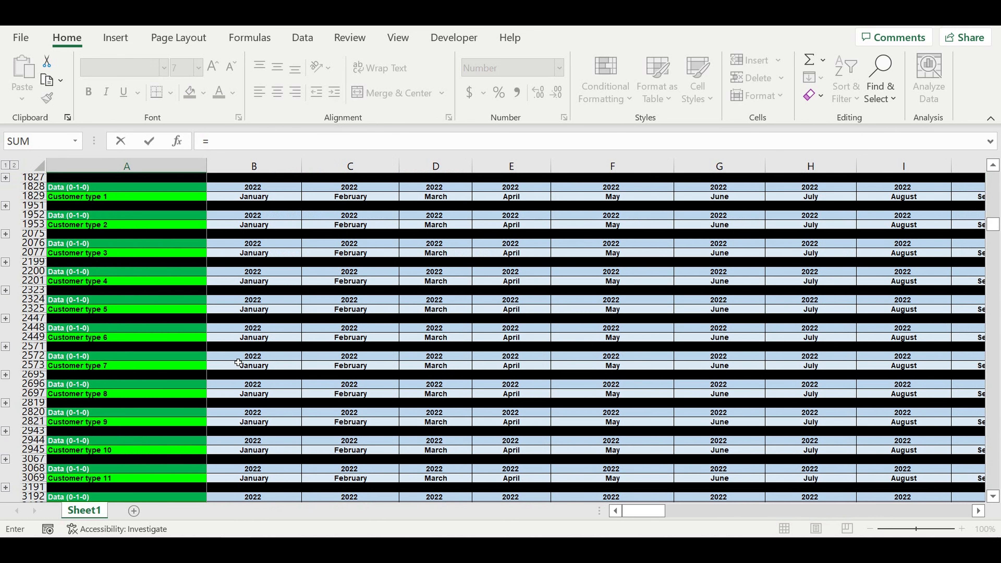
pyautogui.scroll(-15, 238, 362)
pyautogui.scroll(-20, 240, 358)
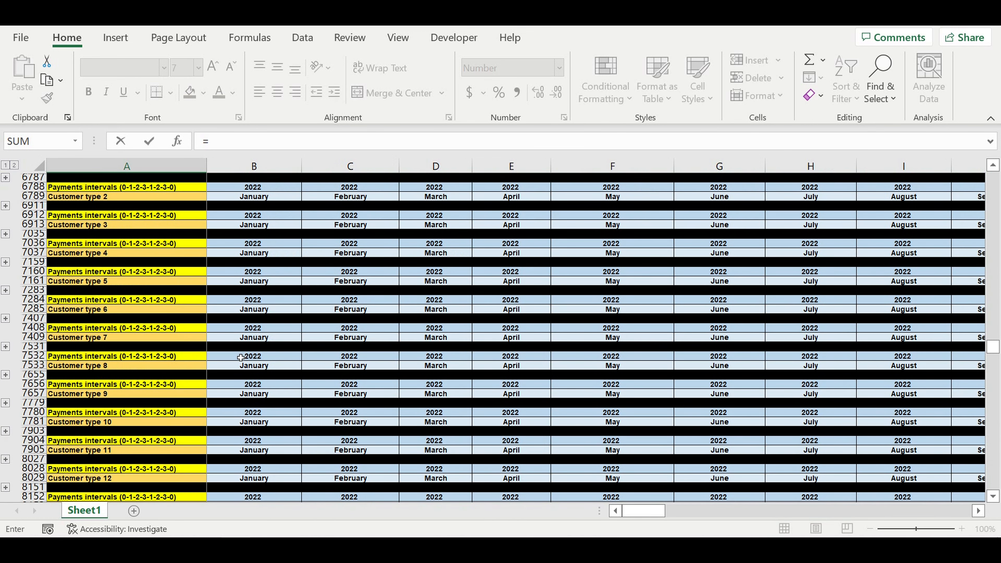
pyautogui.scroll(-20, 240, 358)
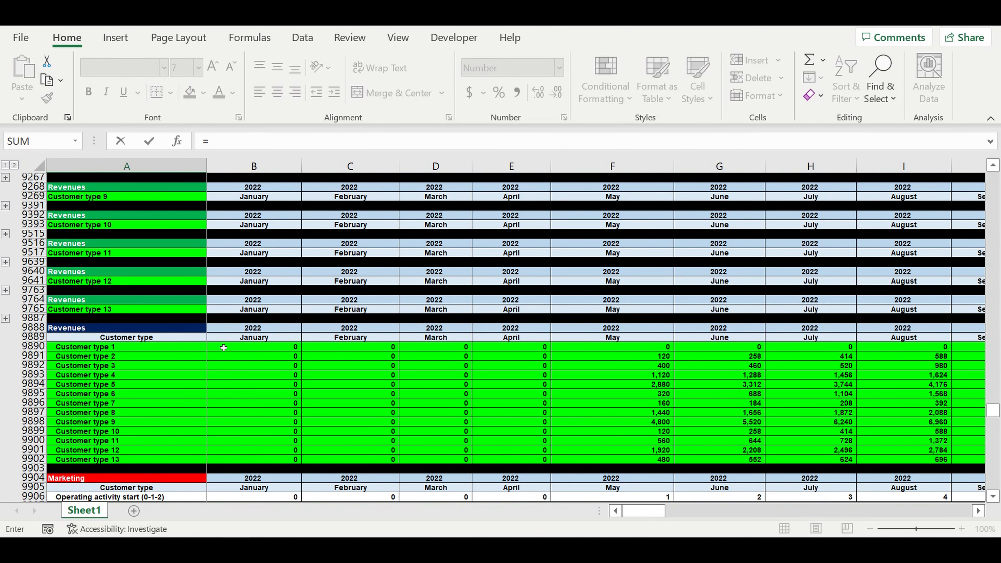
pyautogui.click(112, 347)
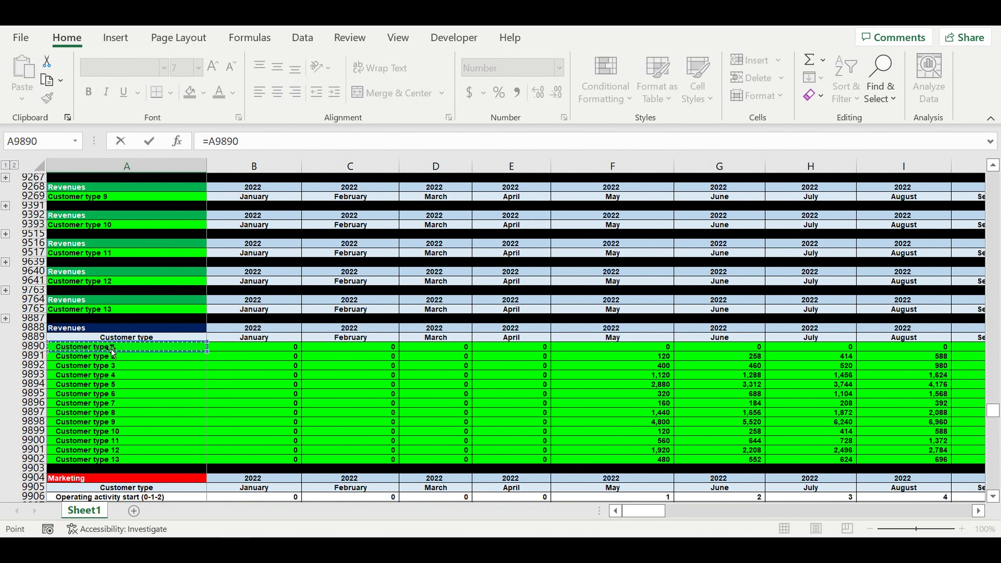
pyautogui.press('Return')
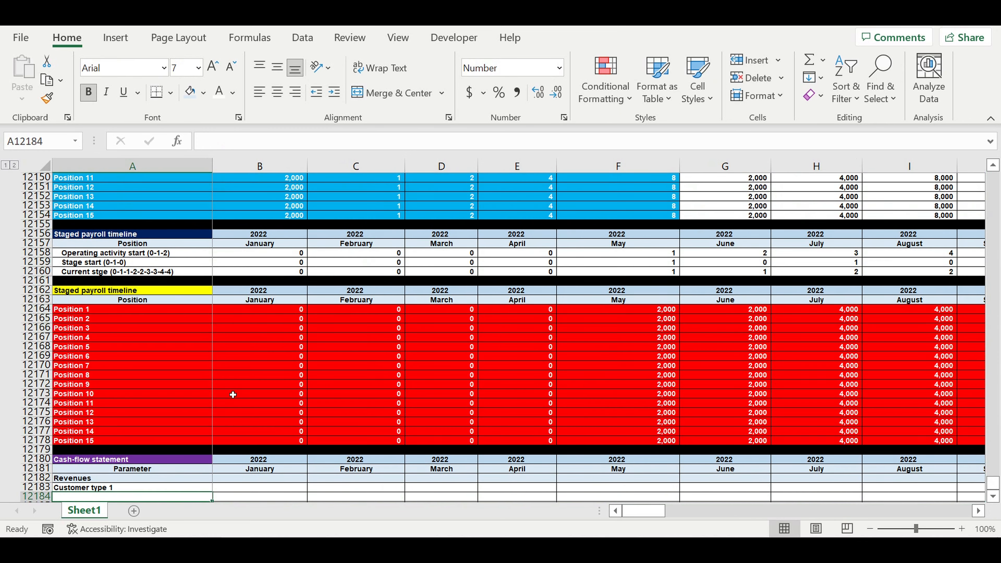
# - Fill the A12183 link down to row 12195 for all 13 customer types and across into the January column
pyautogui.scroll(-5, 228, 399)
pyautogui.click(130, 346)
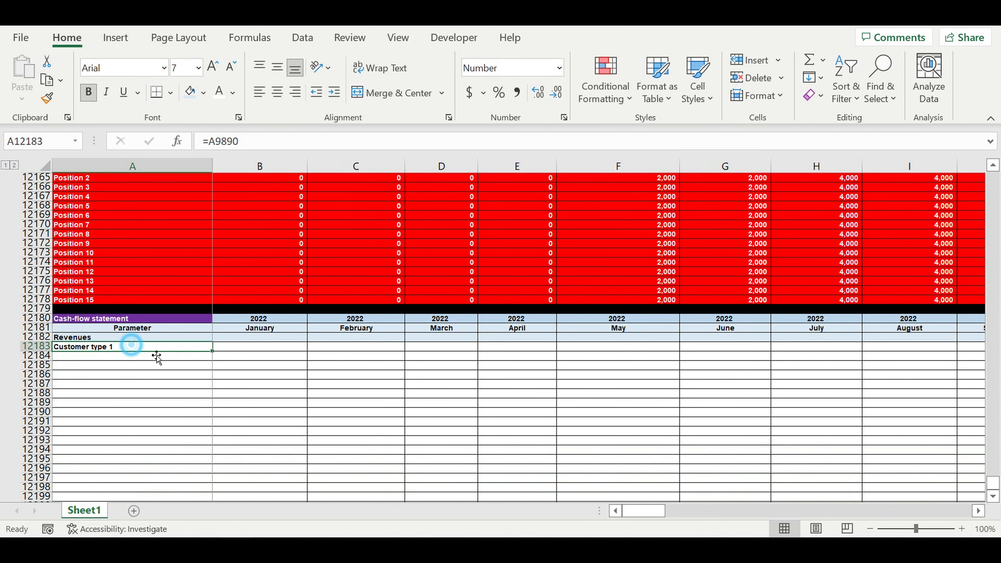
pyautogui.moveTo(212, 351); pyautogui.dragTo(213, 461)
pyautogui.moveTo(212, 463); pyautogui.dragTo(283, 461)
# - Sum the January customer type values B12183:B12195 in the Revenues cell B12182
pyautogui.click(264, 340)
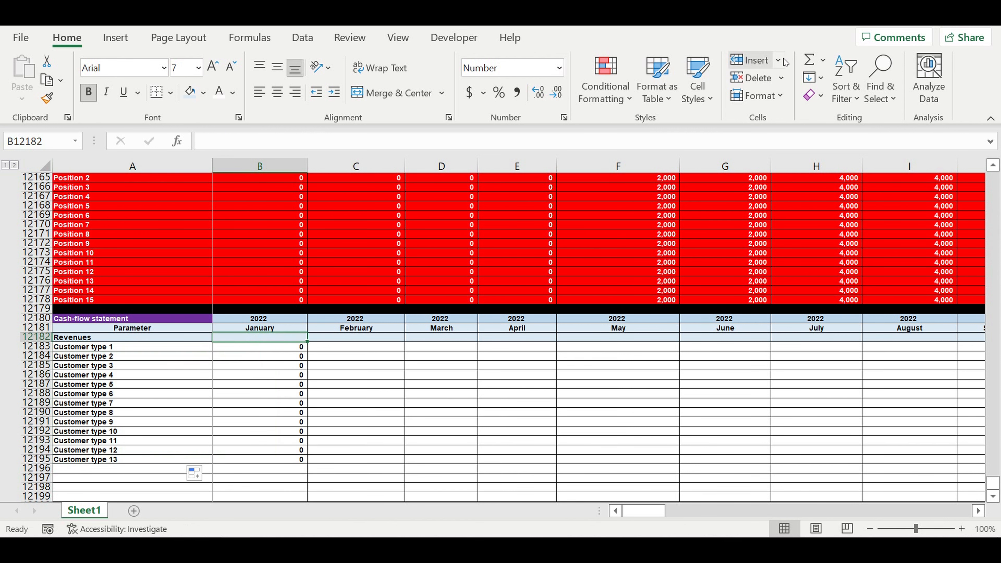
pyautogui.click(810, 60)
pyautogui.moveTo(268, 459); pyautogui.dragTo(258, 350)
pyautogui.press('Return')
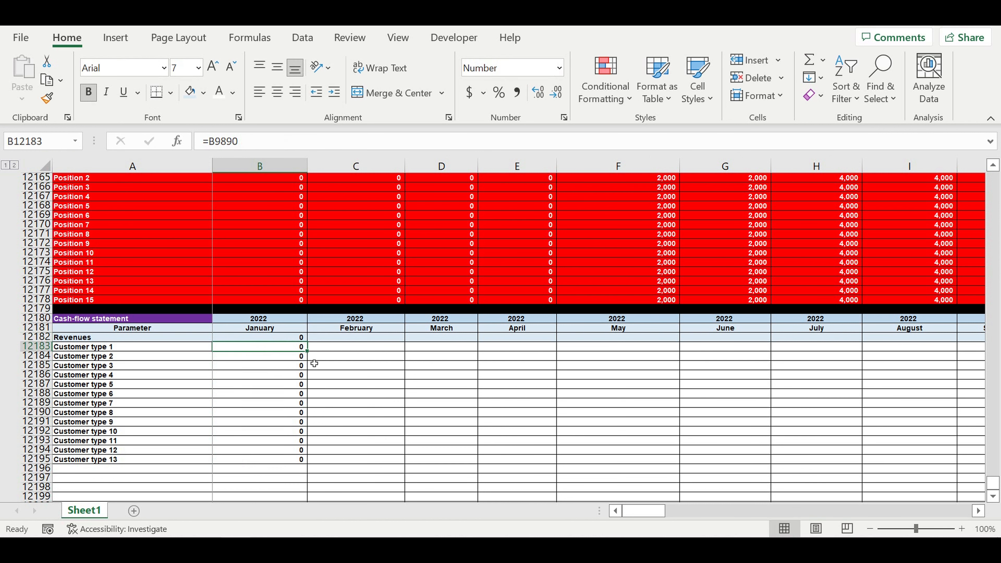
# - Extend the January formulas in B12182:B12195 across the remaining months of the cash-flow statement
pyautogui.click(277, 340)
pyautogui.moveTo(278, 339); pyautogui.dragTo(867, 395)
pyautogui.moveTo(944, 512); pyautogui.dragTo(400, 489)
pyautogui.click(262, 403)
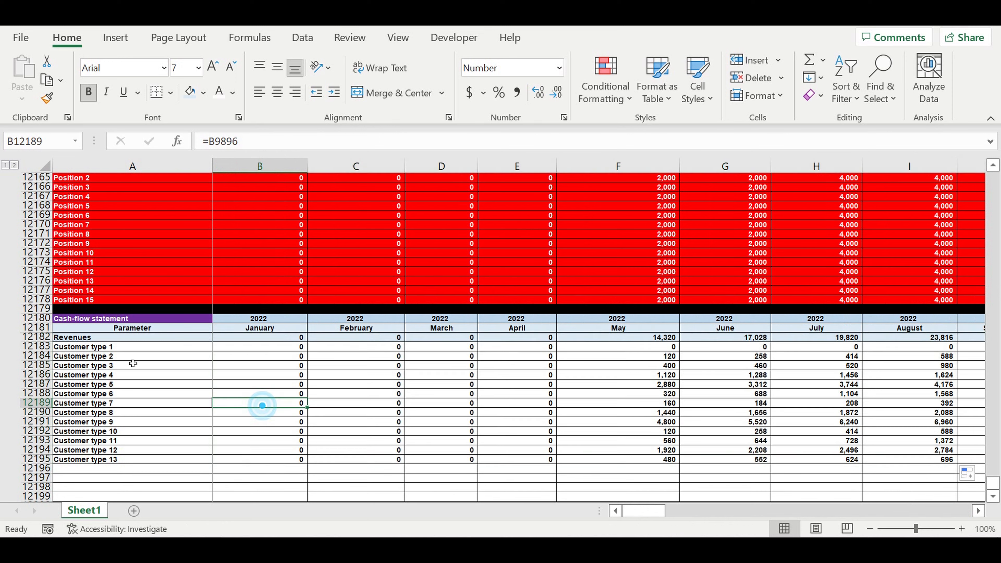
# - Indent the customer type labels in A12183:A12195 by one level
pyautogui.moveTo(89, 347); pyautogui.dragTo(90, 459)
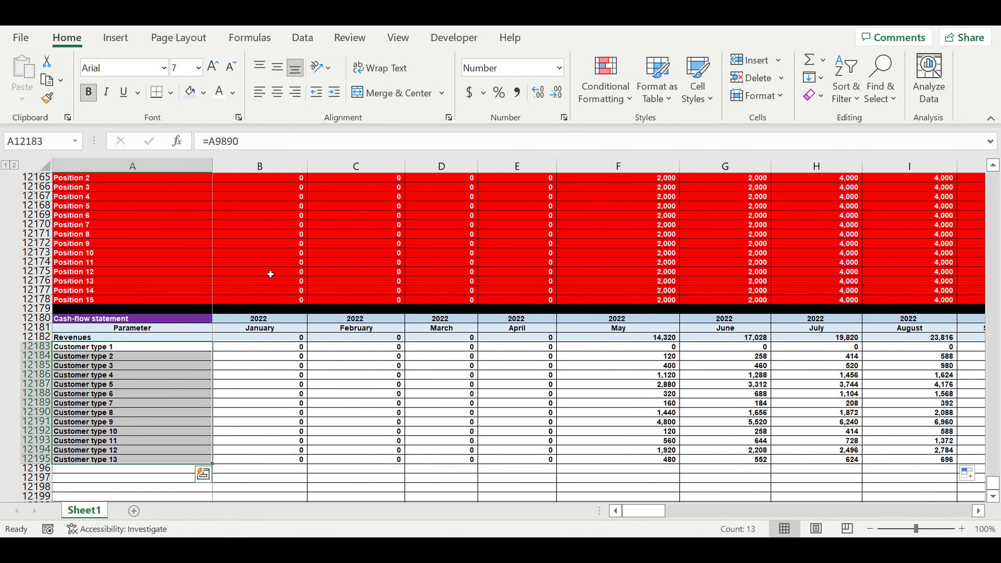
pyautogui.click(334, 91)
pyautogui.click(276, 365)
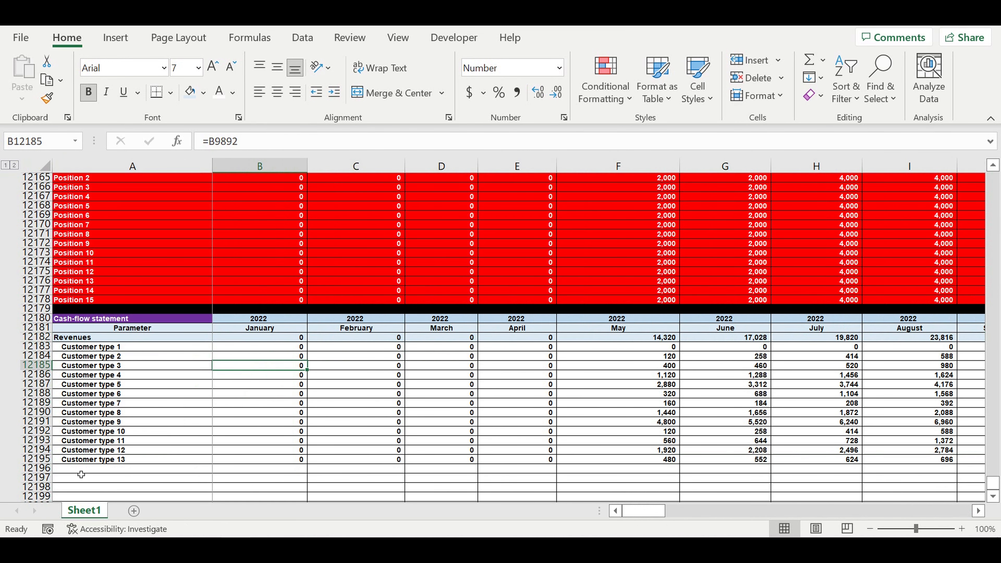
# - Copy the Revenues row 12182 to row 12196, directly below Customer type 13
pyautogui.click(41, 337)
pyautogui.hotkey('ctrl', 'c')
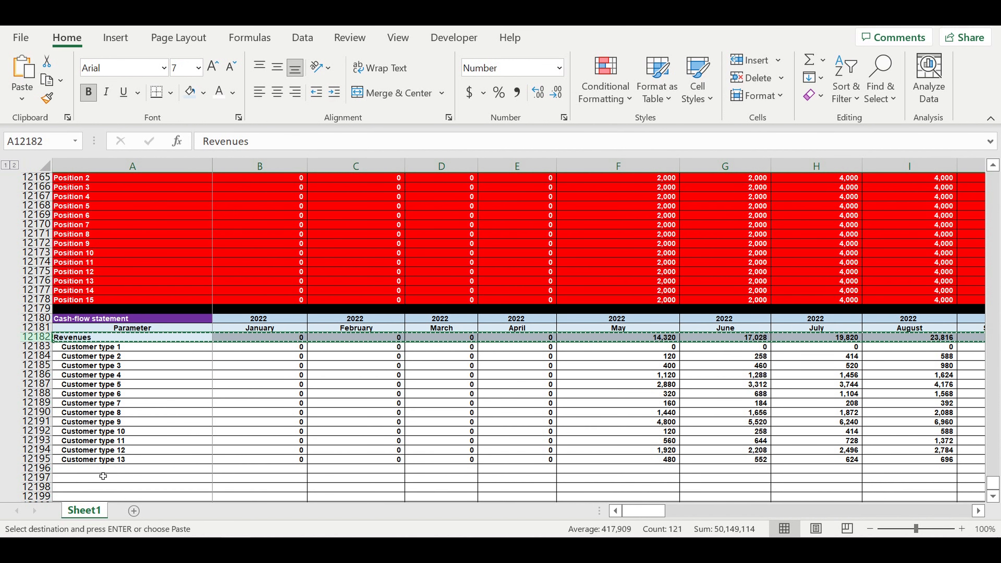
pyautogui.click(98, 473)
pyautogui.hotkey('ctrl', 'v')
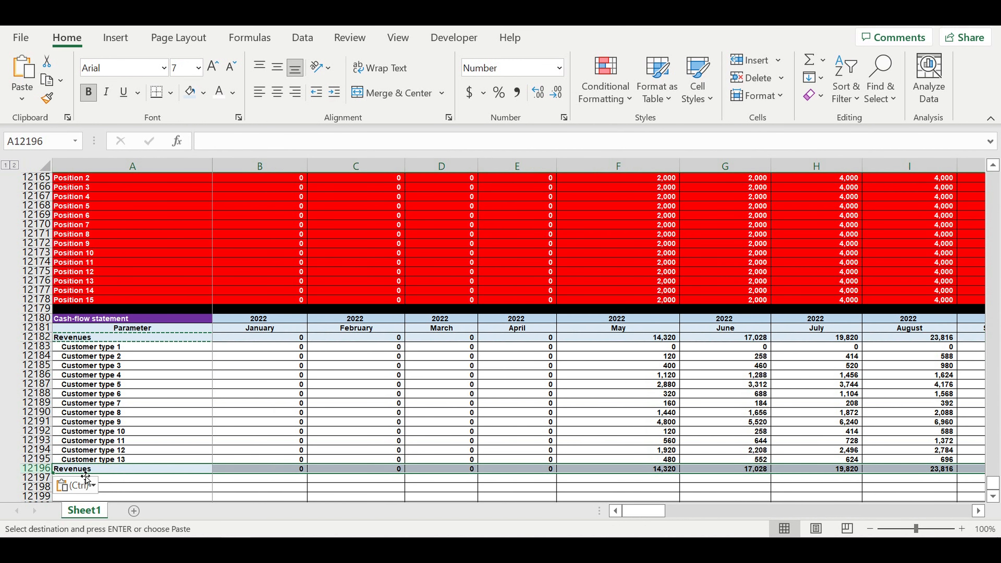
# - Rename the copied row's label in A12196 to Direct expenses
pyautogui.press('Escape')
pyautogui.write('Direct expensed')
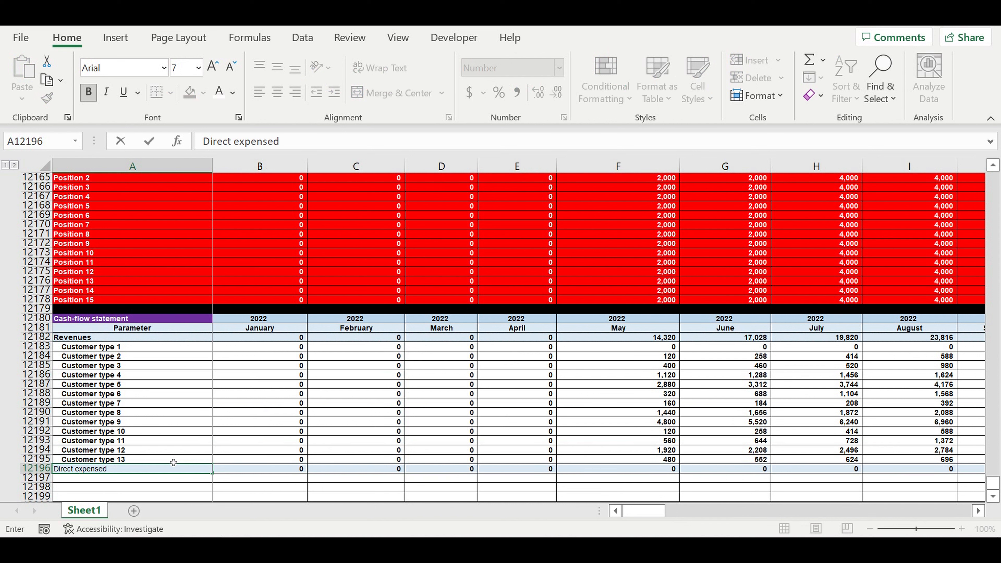
pyautogui.press('BackSpace')
pyautogui.write('s')
pyautogui.press('Return')
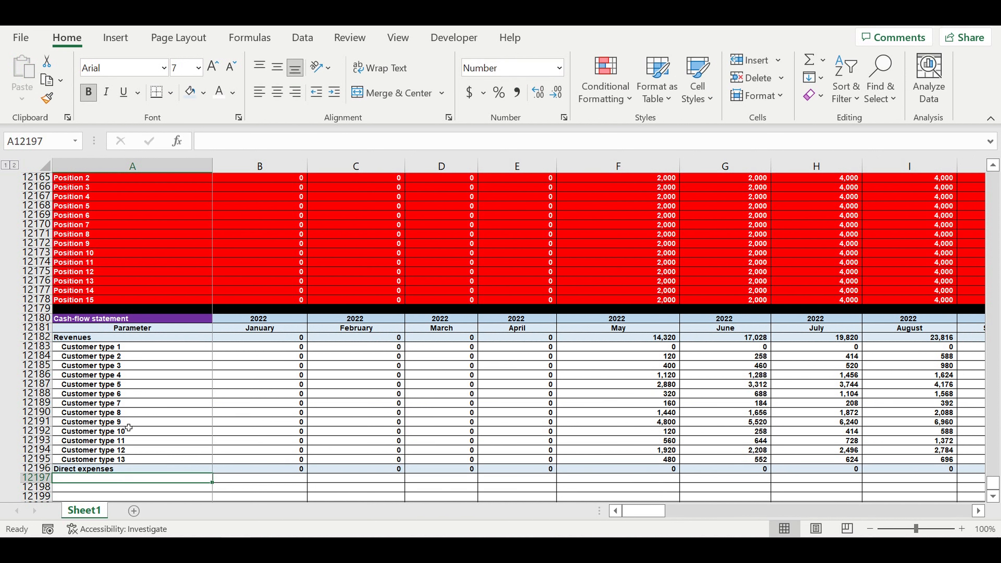
# - Link A12197 to the Source 1 label in A10088 of Marketing expenses and fill the formula down through A12207
pyautogui.write('=')
pyautogui.moveTo(993, 483); pyautogui.dragTo(992, 177)
pyautogui.scroll(-20, 276, 390)
pyautogui.scroll(-4, 265, 384)
pyautogui.scroll(5, 268, 374)
pyautogui.scroll(-20, 268, 375)
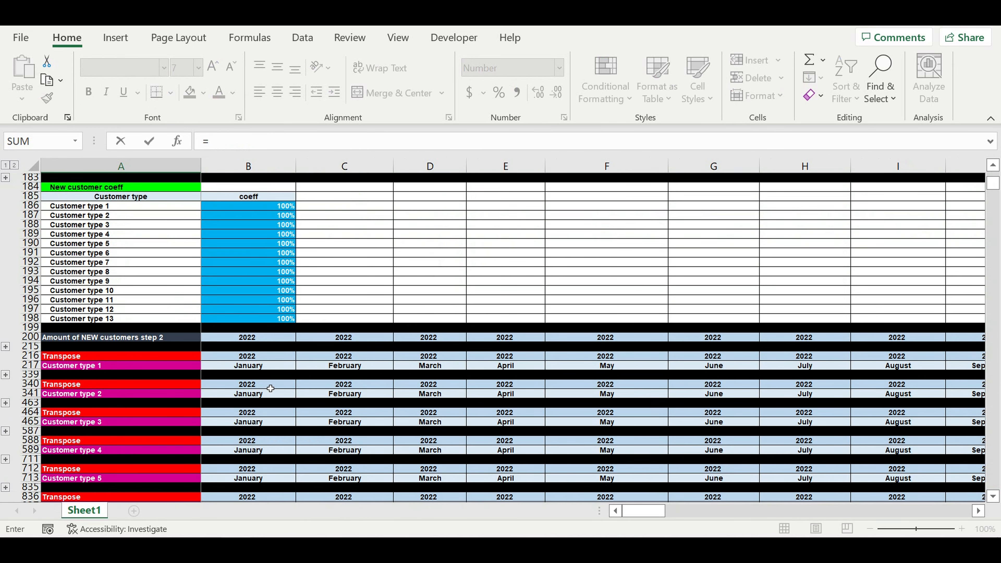
pyautogui.scroll(-20, 257, 400)
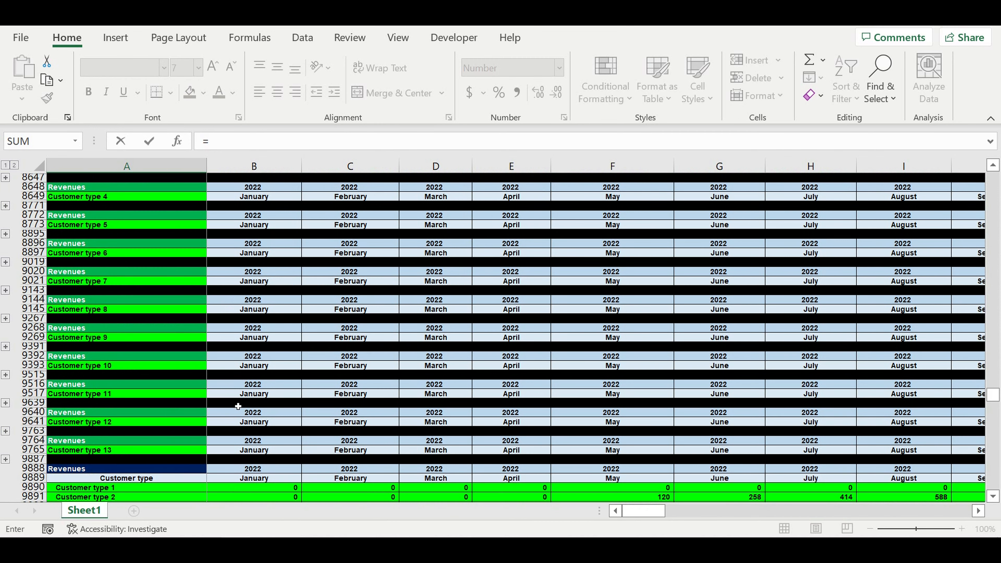
pyautogui.scroll(-2, 242, 403)
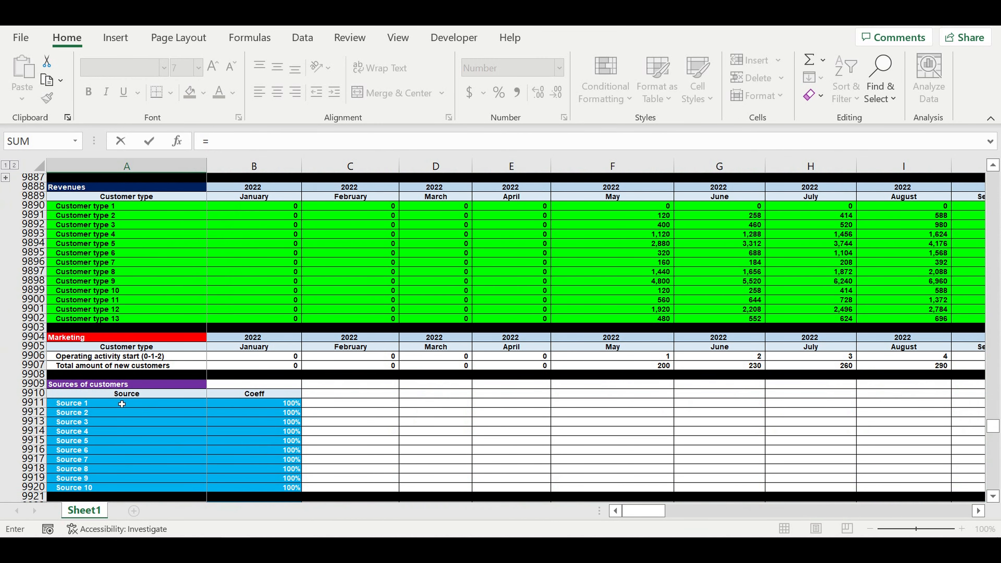
pyautogui.scroll(-6, 126, 423)
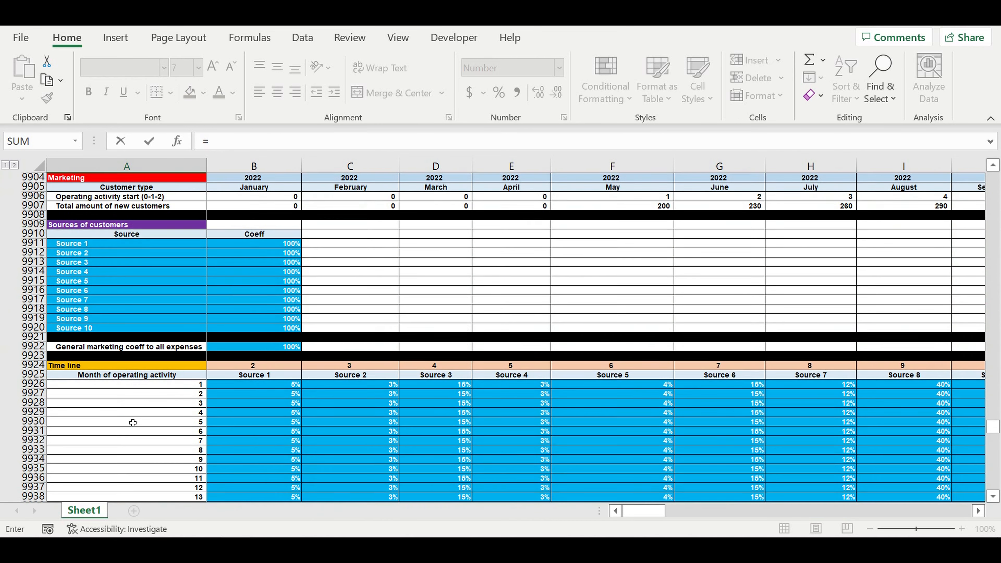
pyautogui.scroll(-20, 133, 422)
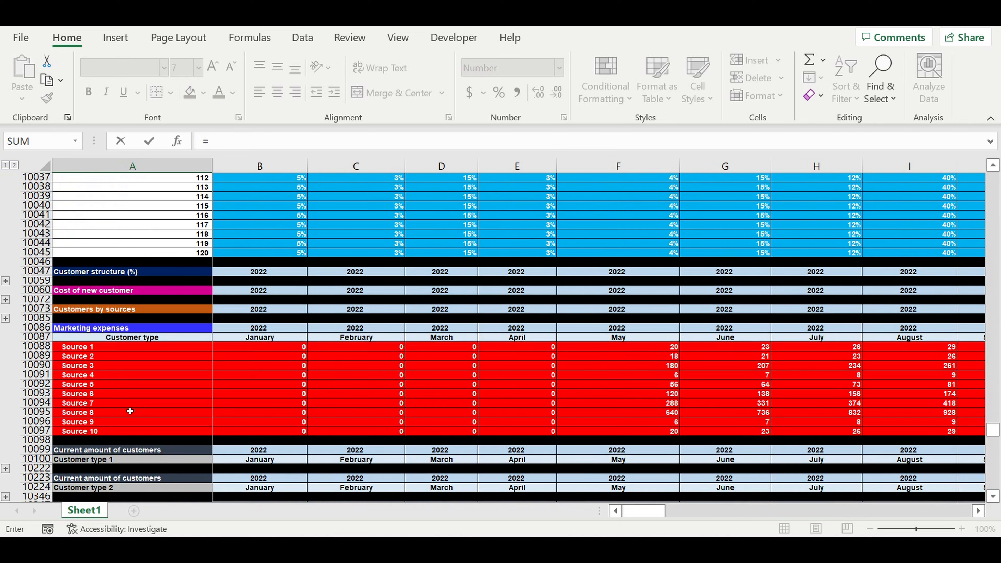
pyautogui.click(83, 349)
pyautogui.press('Return')
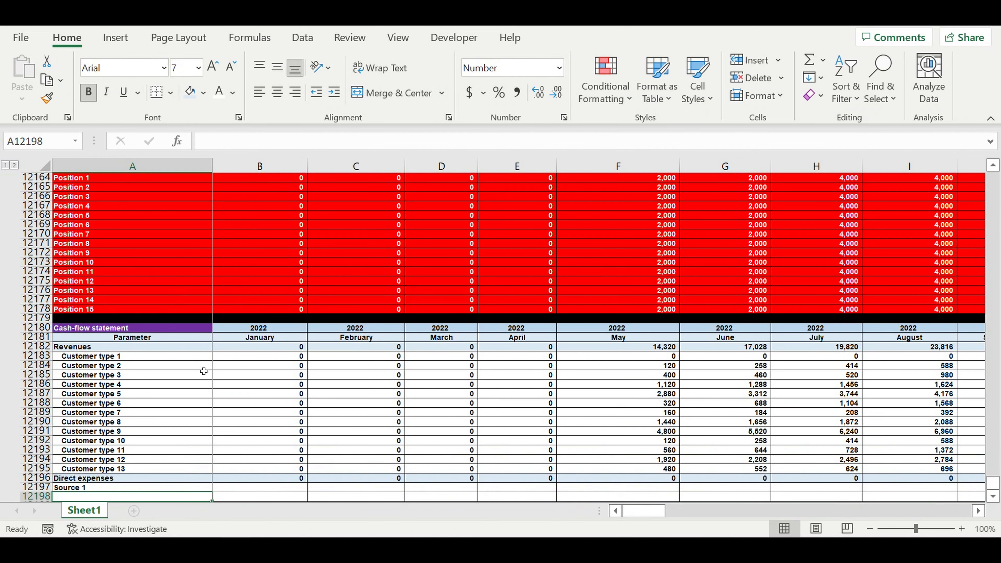
pyautogui.scroll(-6, 134, 371)
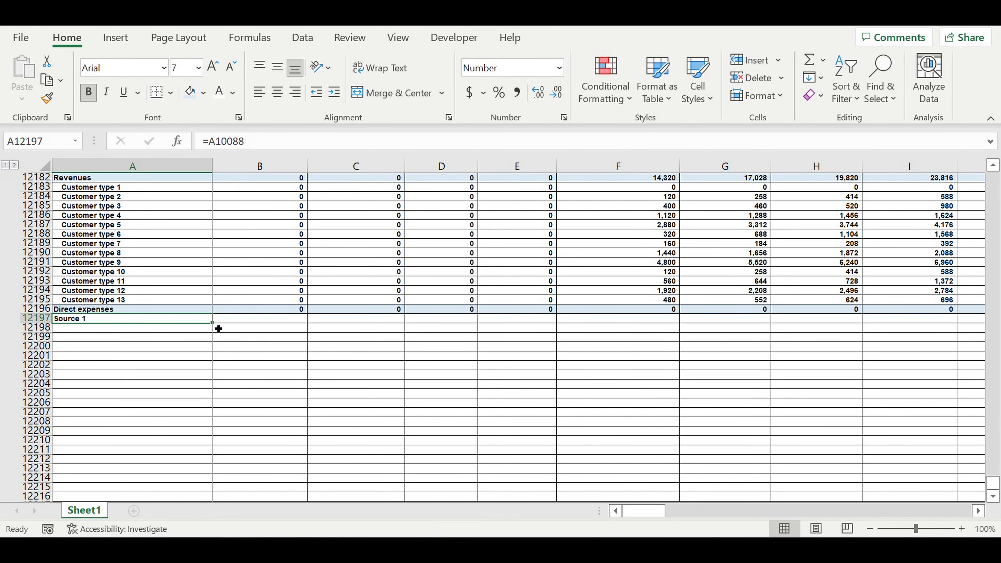
pyautogui.moveTo(212, 322); pyautogui.dragTo(205, 400)
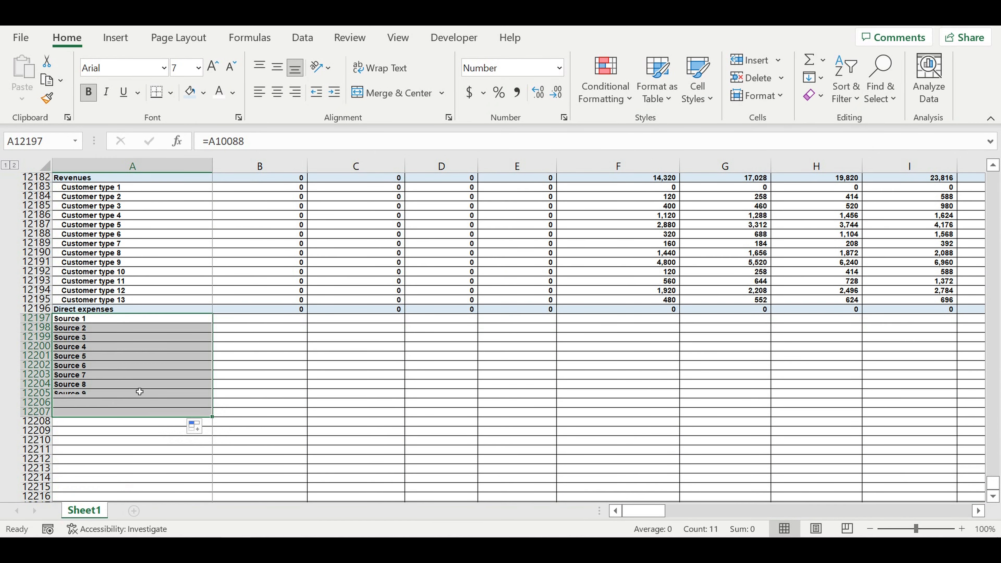
# - Link A12207 to the Direct expense item 1 label in A12122 of the monthly Direct expenses table
pyautogui.click(97, 415)
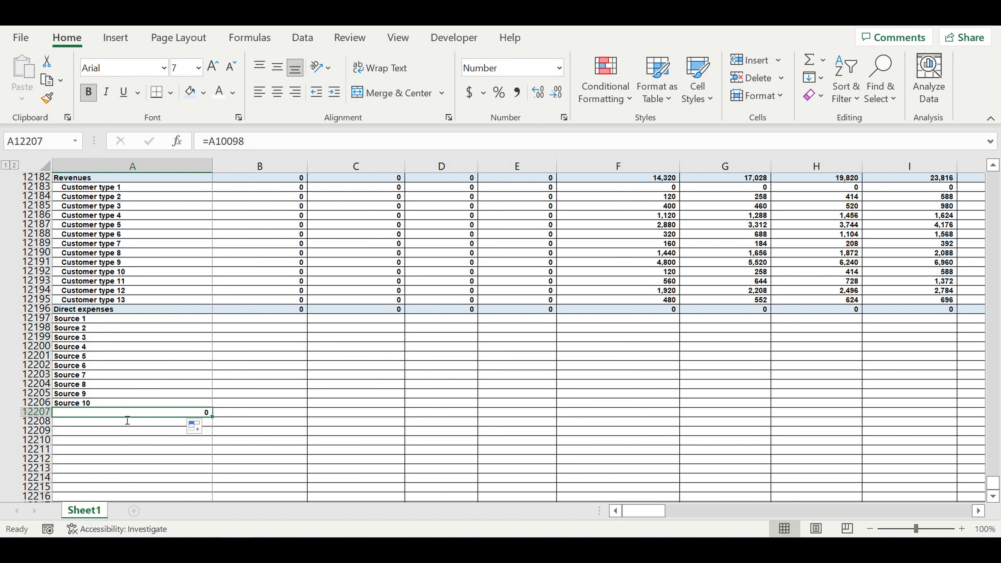
pyautogui.write('=')
pyautogui.moveTo(989, 485); pyautogui.dragTo(991, 457)
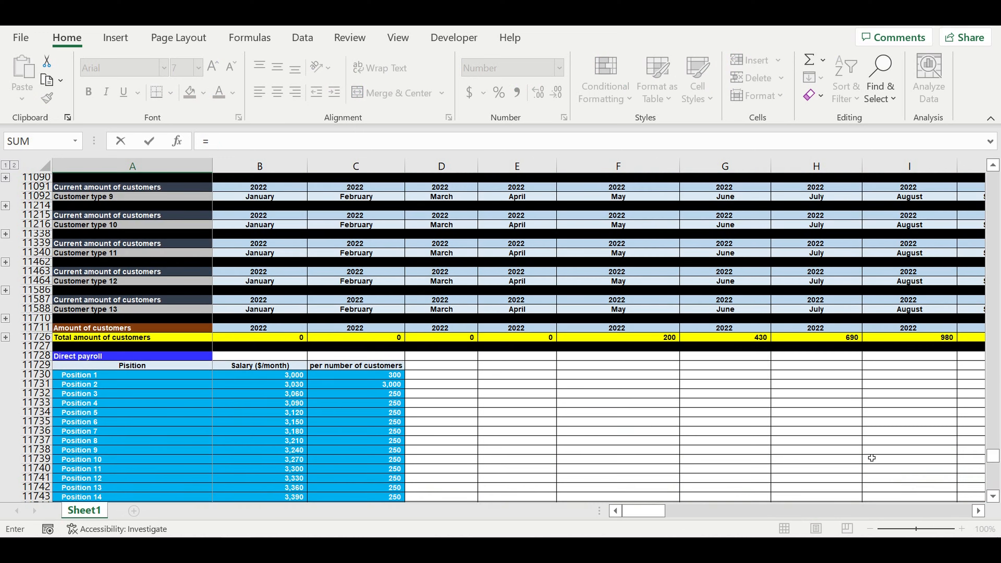
pyautogui.scroll(18, 228, 389)
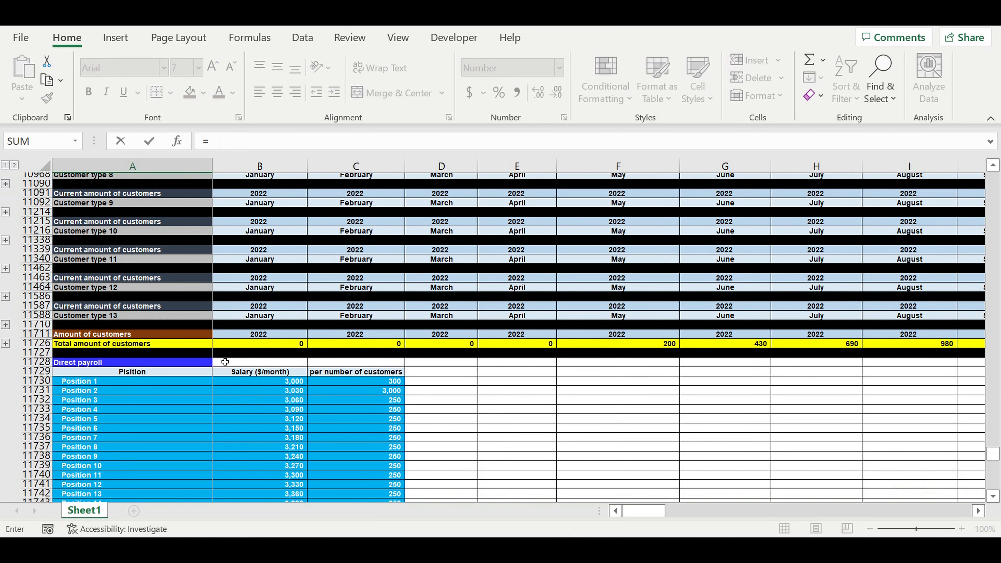
pyautogui.scroll(-9, 251, 376)
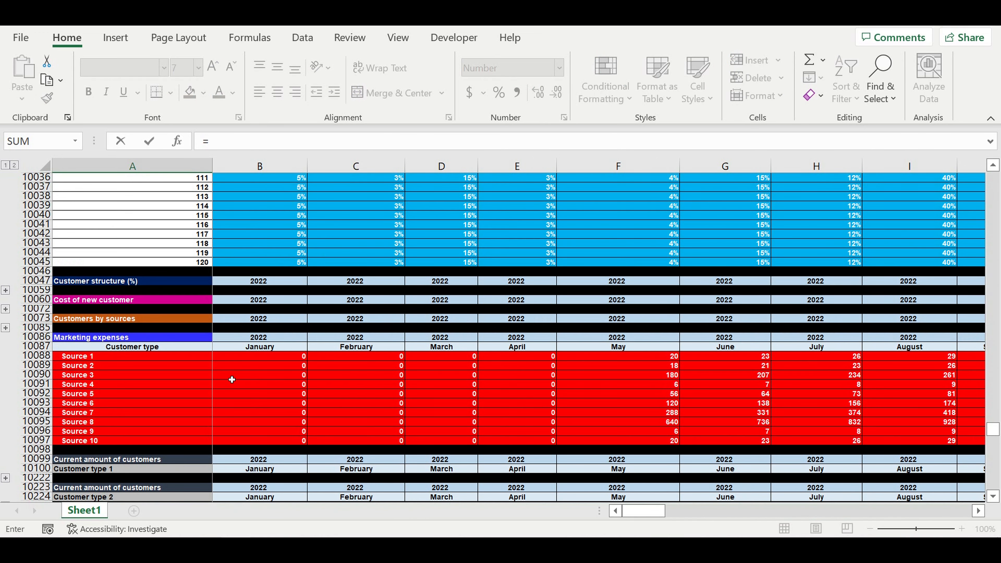
pyautogui.scroll(-15, 237, 387)
pyautogui.scroll(-15, 242, 389)
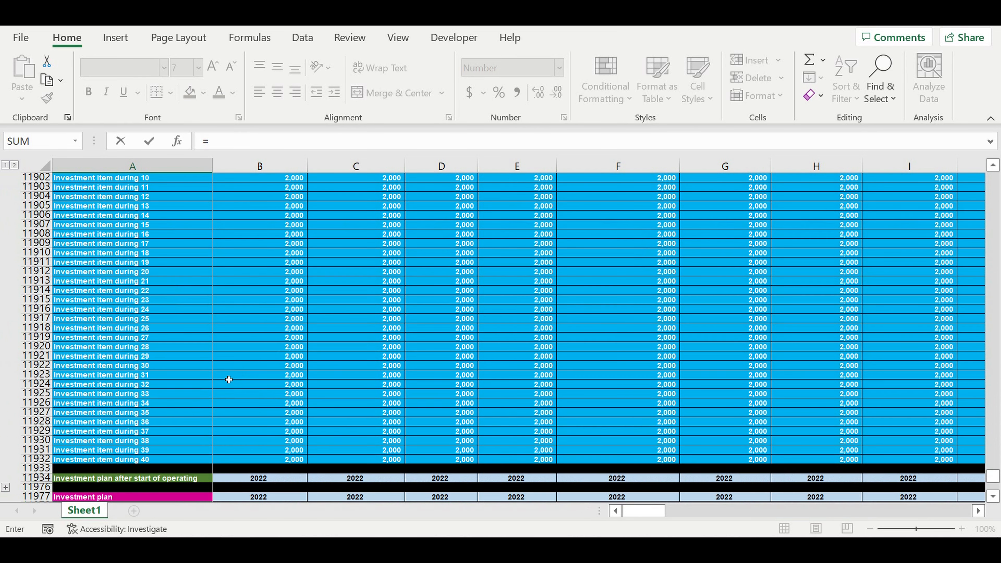
pyautogui.scroll(-12, 231, 379)
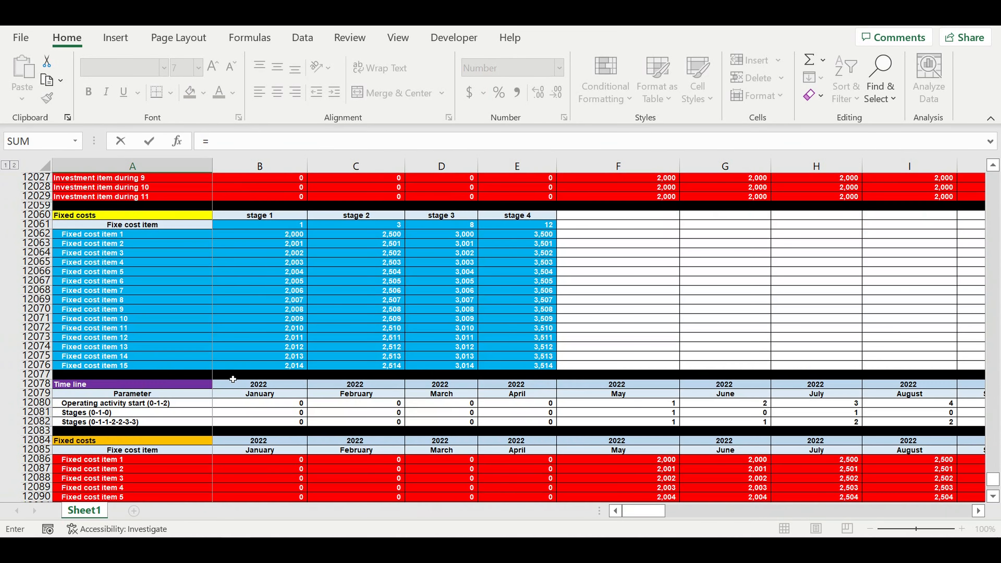
pyautogui.scroll(-10, 237, 377)
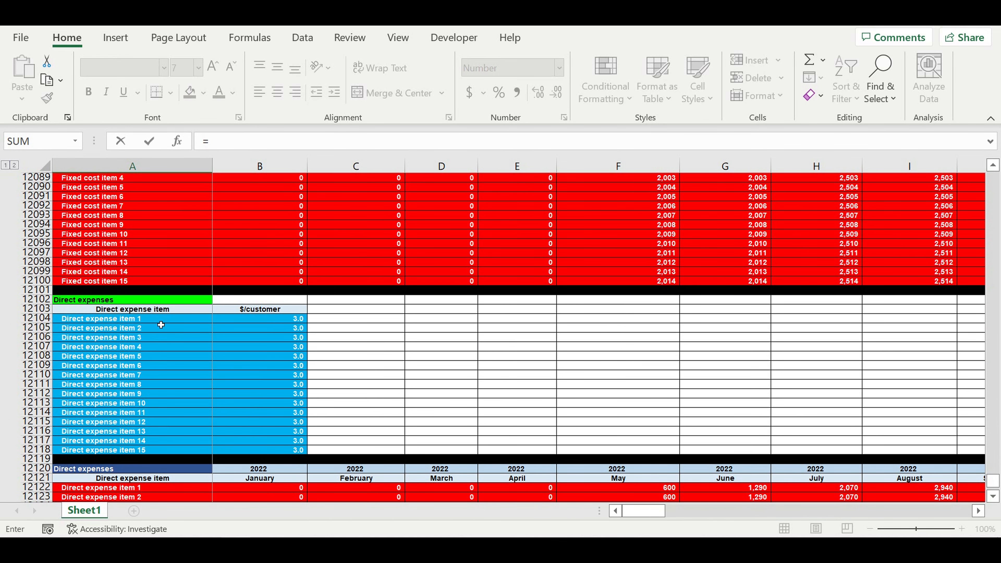
pyautogui.scroll(-1, 210, 322)
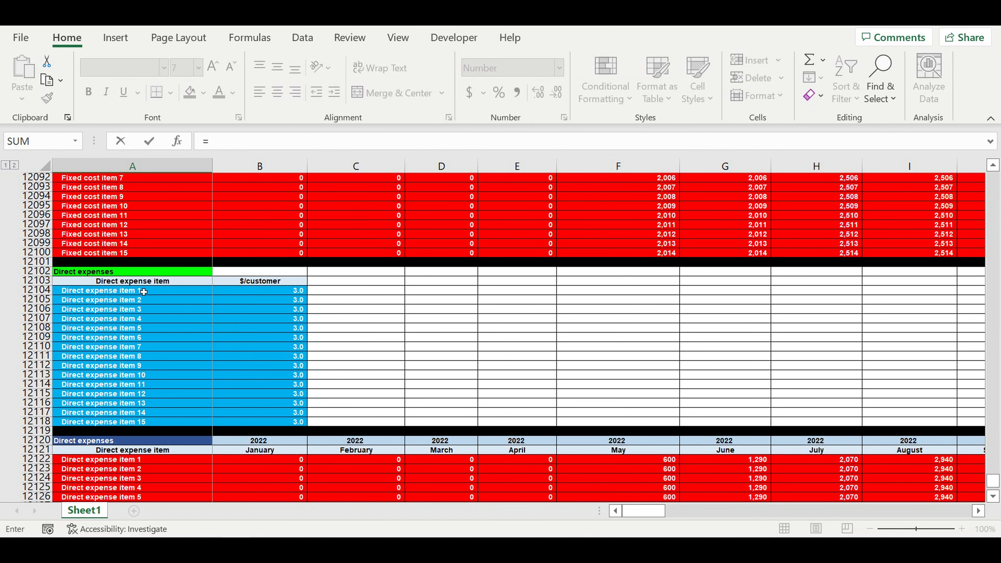
pyautogui.scroll(-6, 167, 327)
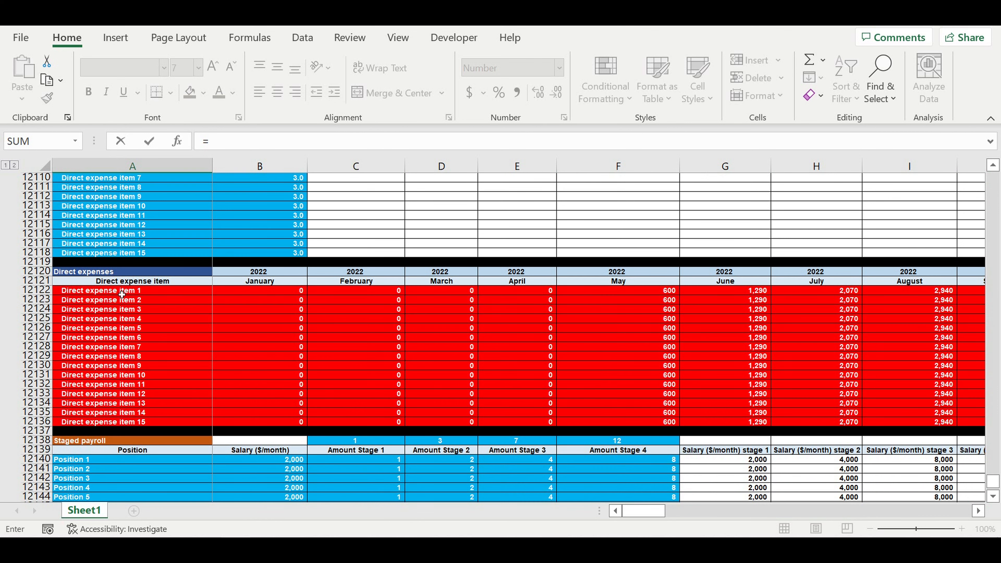
pyautogui.click(122, 294)
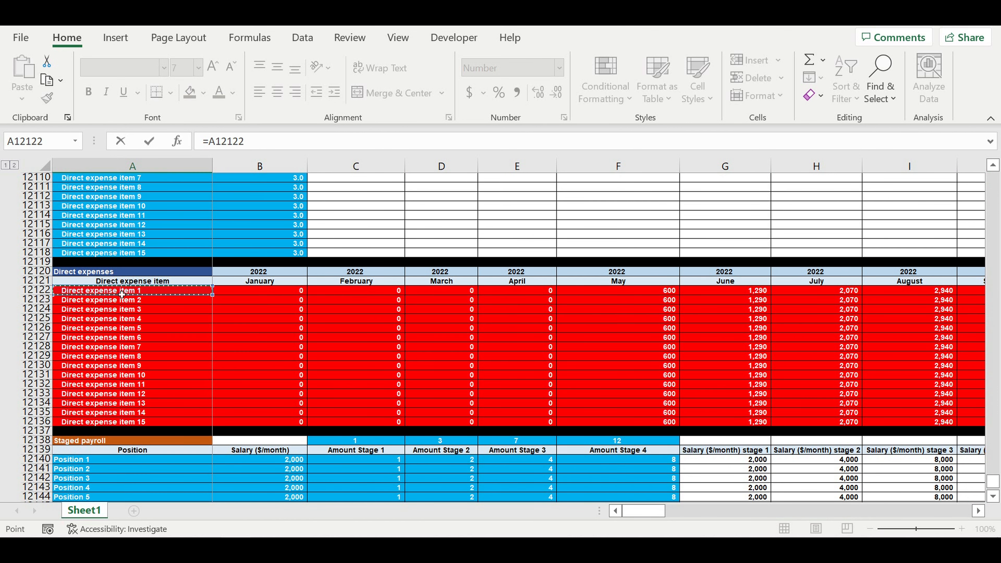
pyautogui.press('Return')
# - Fill the A12207 label formula down through Direct expense item 15 and clear the surplus cells A12222:A12223
pyautogui.scroll(-5, 148, 373)
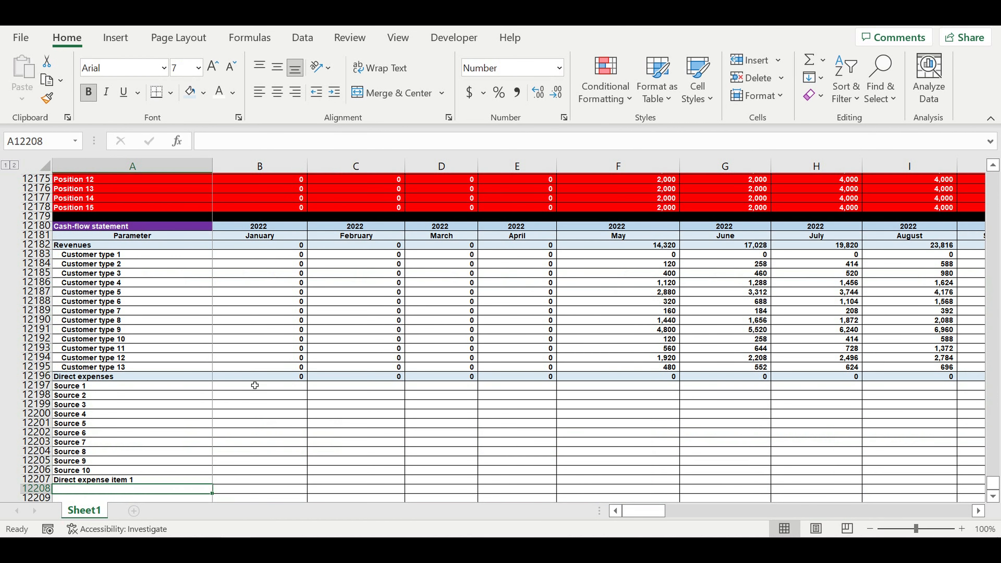
pyautogui.click(109, 346)
pyautogui.moveTo(211, 352); pyautogui.dragTo(229, 495)
pyautogui.scroll(-2, 230, 447)
pyautogui.moveTo(132, 432); pyautogui.dragTo(132, 436)
pyautogui.press('Delete')
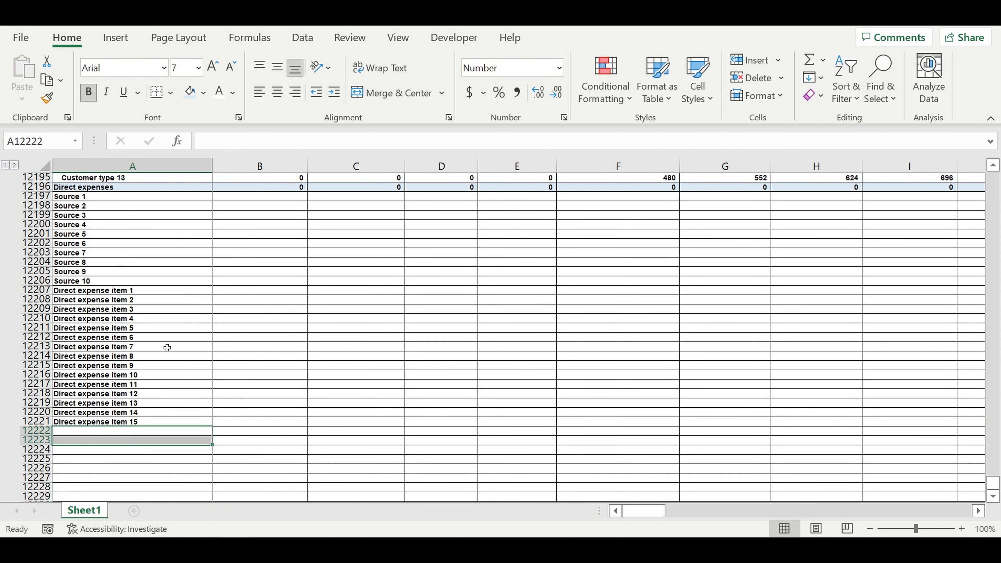
# - Extend the formulas in A12197:A12221 into the January column and indent the source and expense item labels one level
pyautogui.click(166, 347)
pyautogui.moveTo(103, 199); pyautogui.dragTo(103, 422)
pyautogui.moveTo(219, 432); pyautogui.dragTo(302, 426)
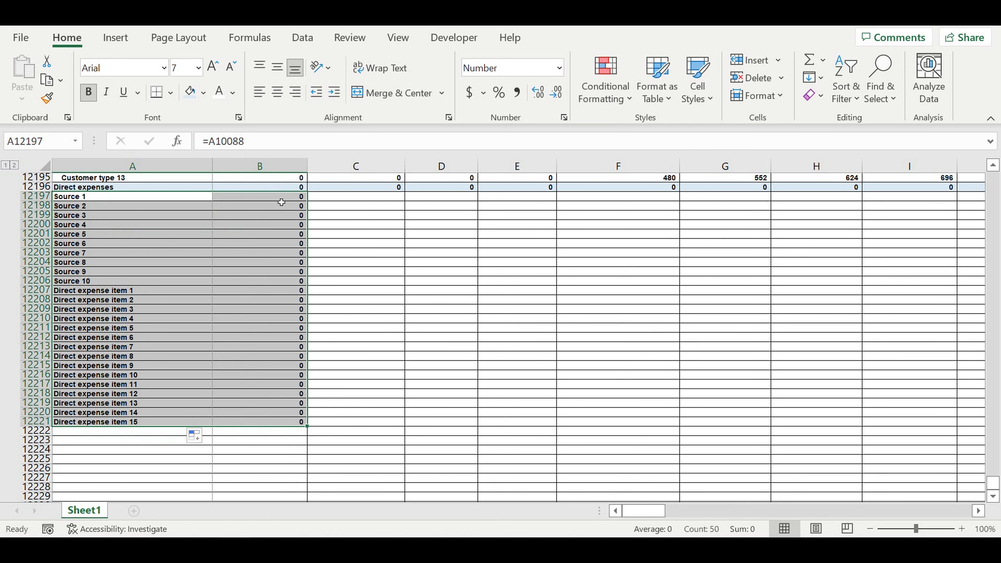
pyautogui.moveTo(101, 199); pyautogui.dragTo(73, 424)
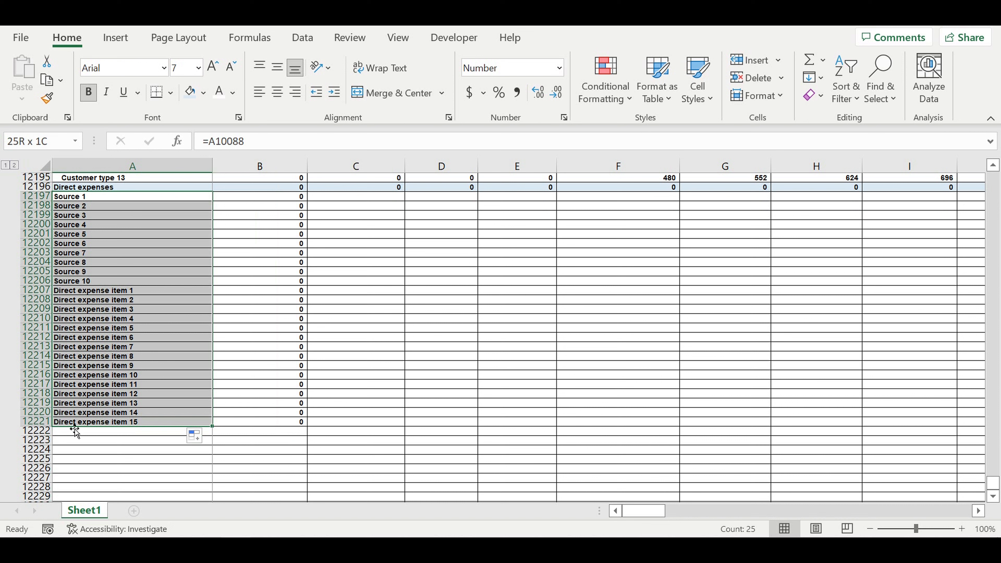
pyautogui.click(334, 91)
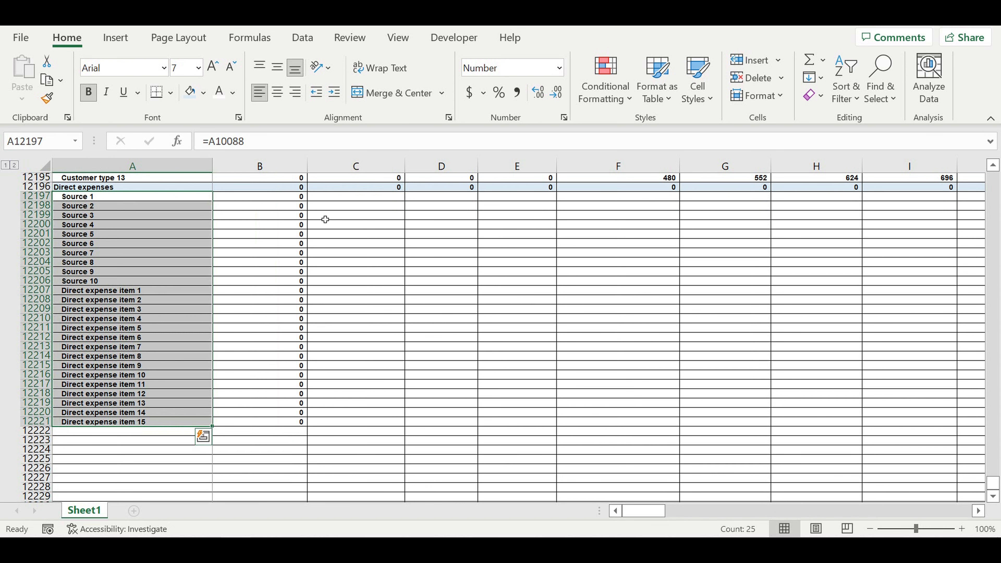
# - Change the January Direct expenses total in B12196 to =SUM(B12197:B12221)
pyautogui.click(288, 187)
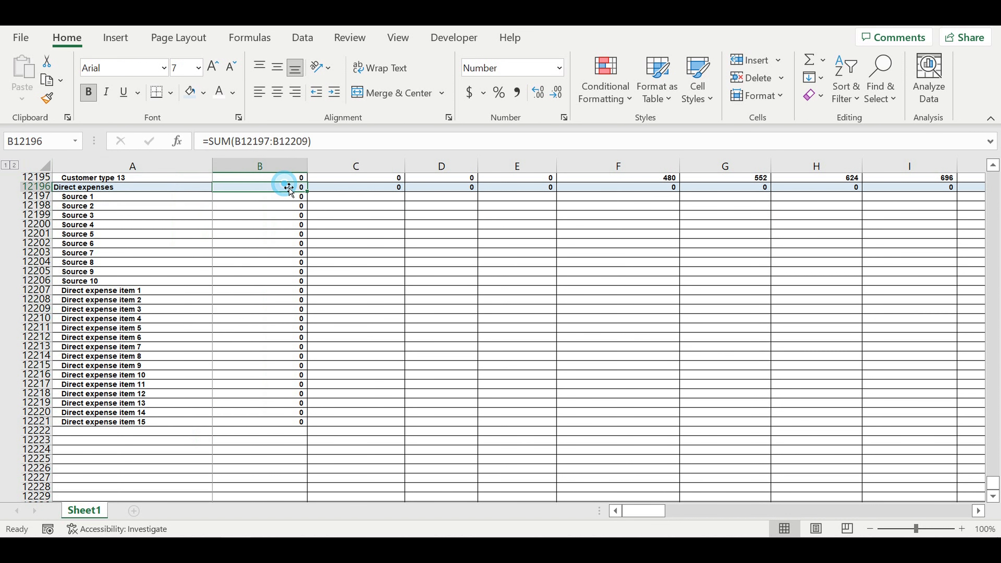
pyautogui.click(347, 141)
pyautogui.moveTo(314, 321); pyautogui.dragTo(292, 431)
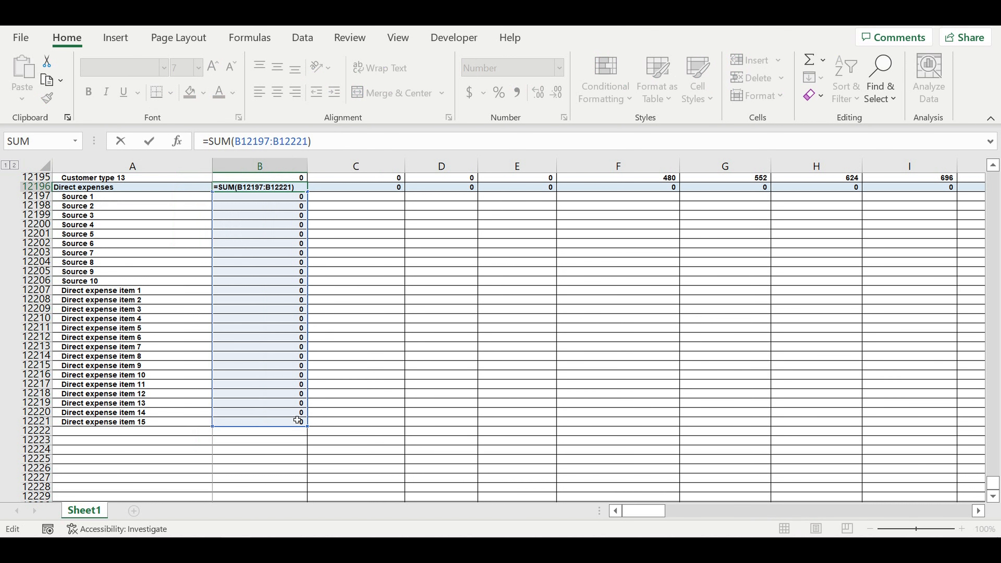
pyautogui.click(346, 253)
# - Fill the January direct expenses formulas in B12196:B12221 across the remaining months through column DQ
pyautogui.moveTo(280, 187); pyautogui.dragTo(852, 257)
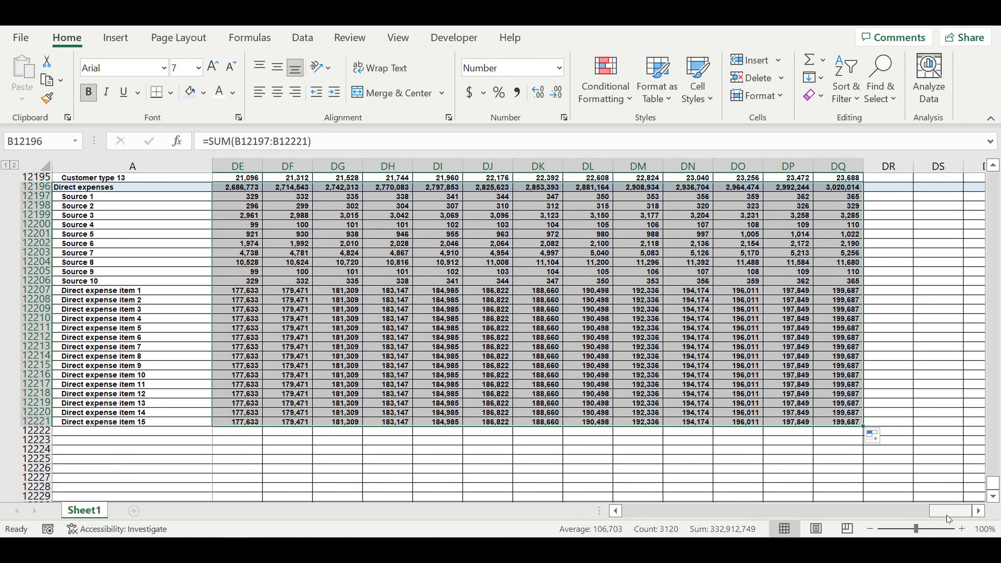
pyautogui.moveTo(947, 512); pyautogui.dragTo(192, 286)
# - Group the customer type rows 12183:12195 beneath Revenues and collapse the group
pyautogui.scroll(8, 192, 287)
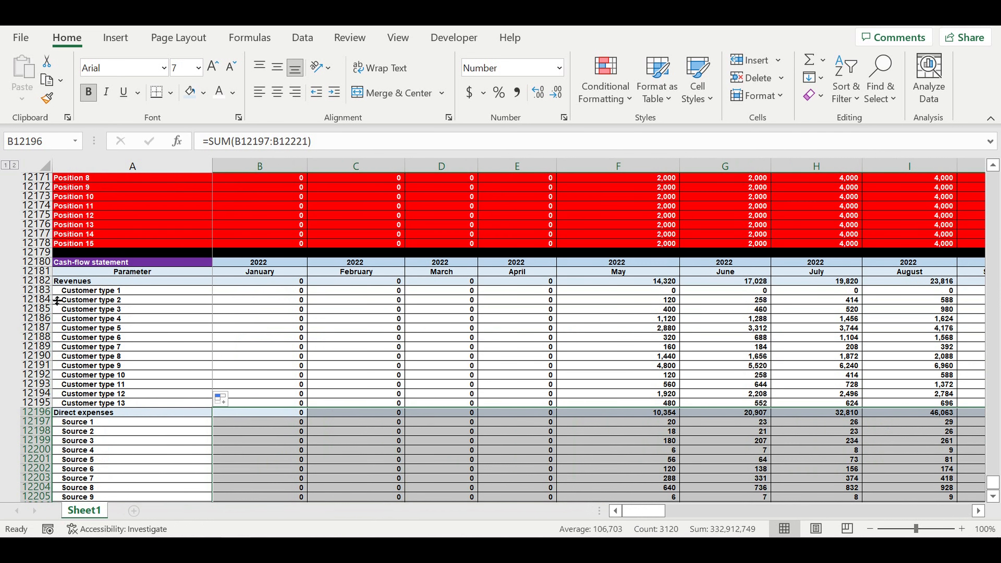
pyautogui.moveTo(36, 290); pyautogui.dragTo(42, 402)
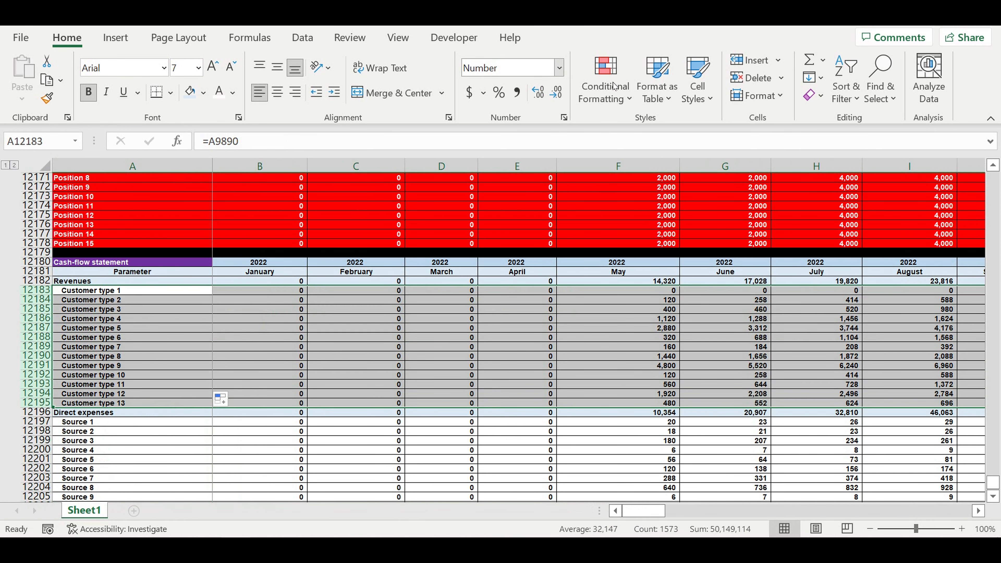
pyautogui.click(398, 38)
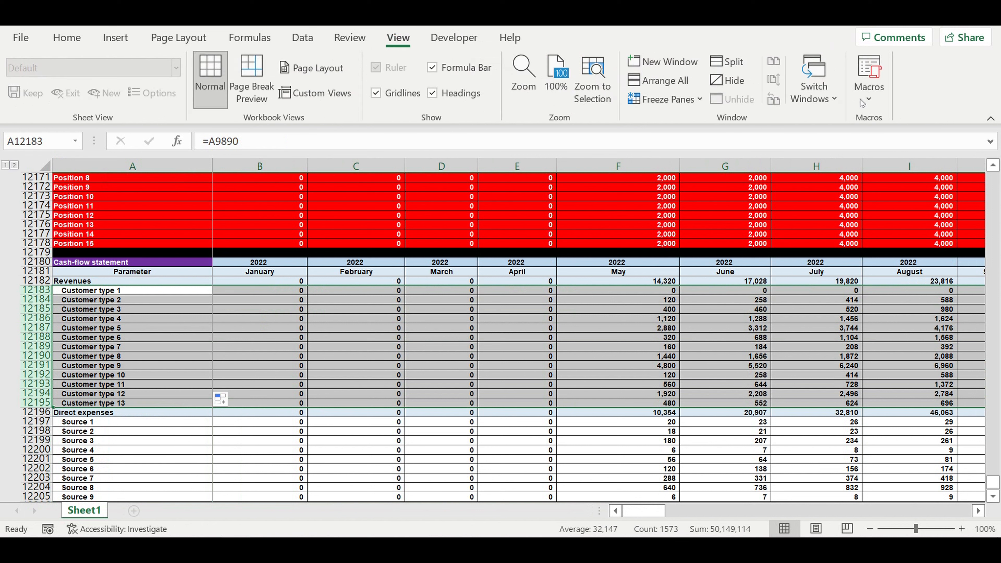
pyautogui.click(302, 38)
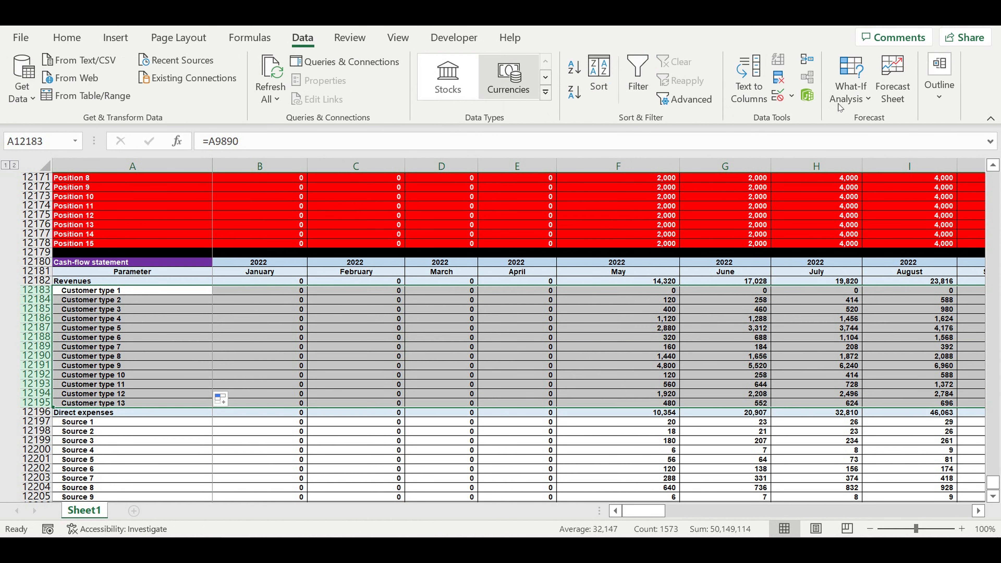
pyautogui.click(939, 79)
pyautogui.click(826, 170)
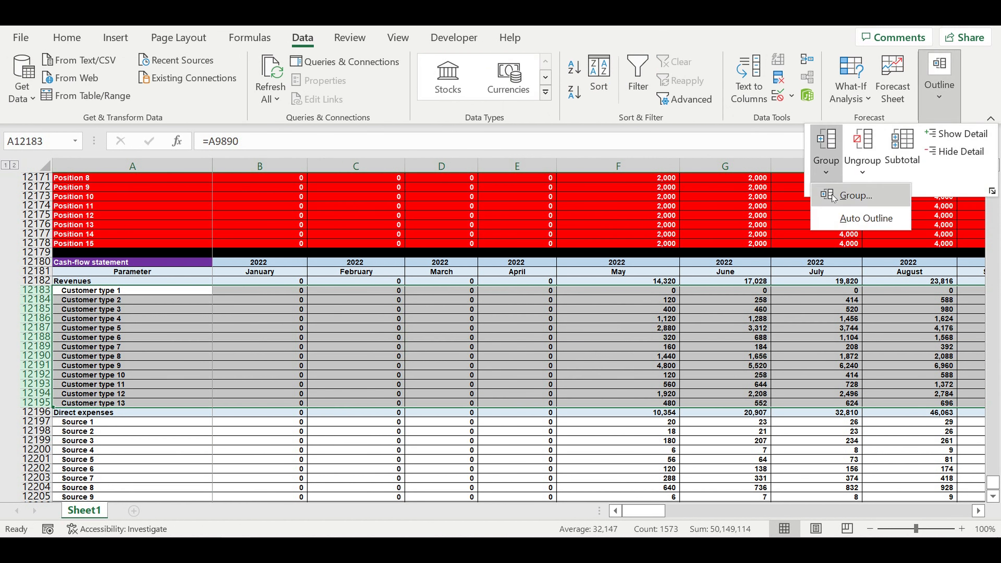
pyautogui.click(831, 192)
pyautogui.click(142, 430)
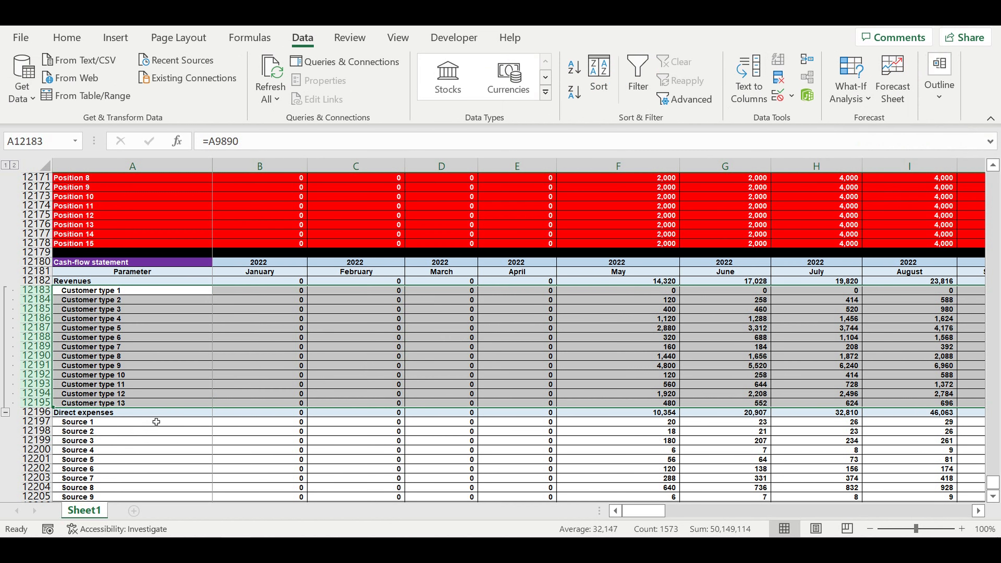
pyautogui.scroll(-2, 155, 418)
pyautogui.click(4, 354)
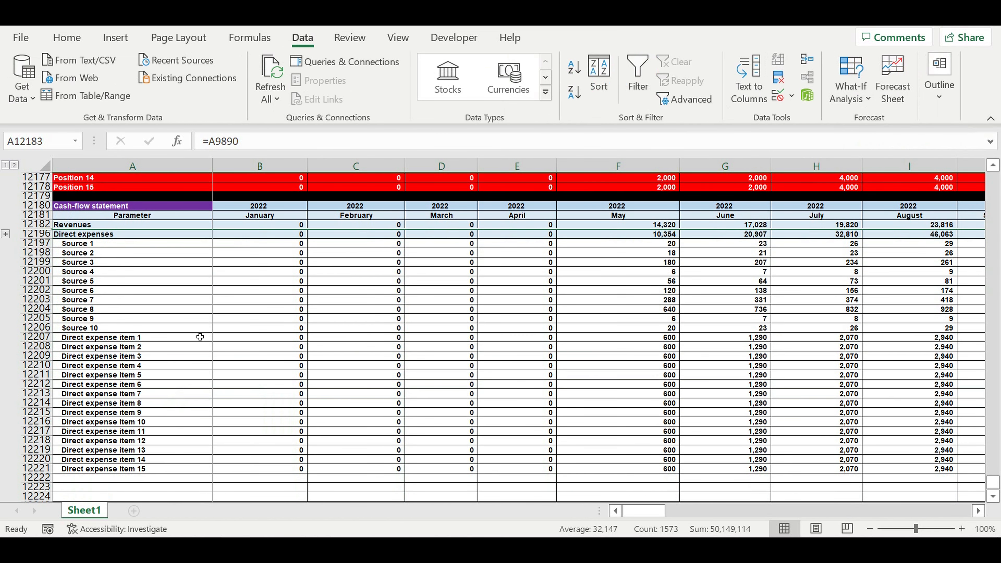
# - Enter the section label Payroll in A12222, directly below Direct expense item 15
pyautogui.scroll(-5, 190, 339)
pyautogui.click(97, 338)
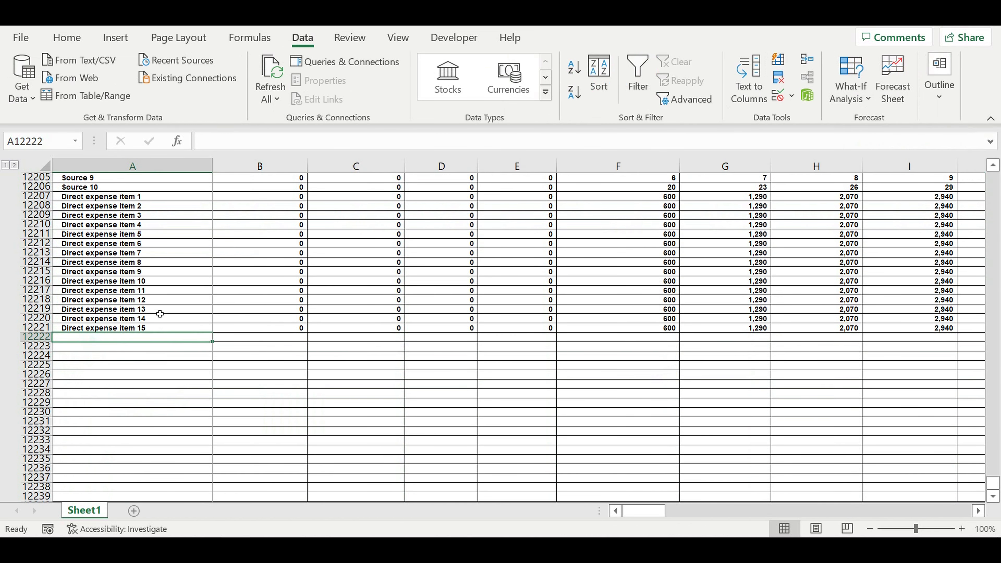
pyautogui.write('Parameter')
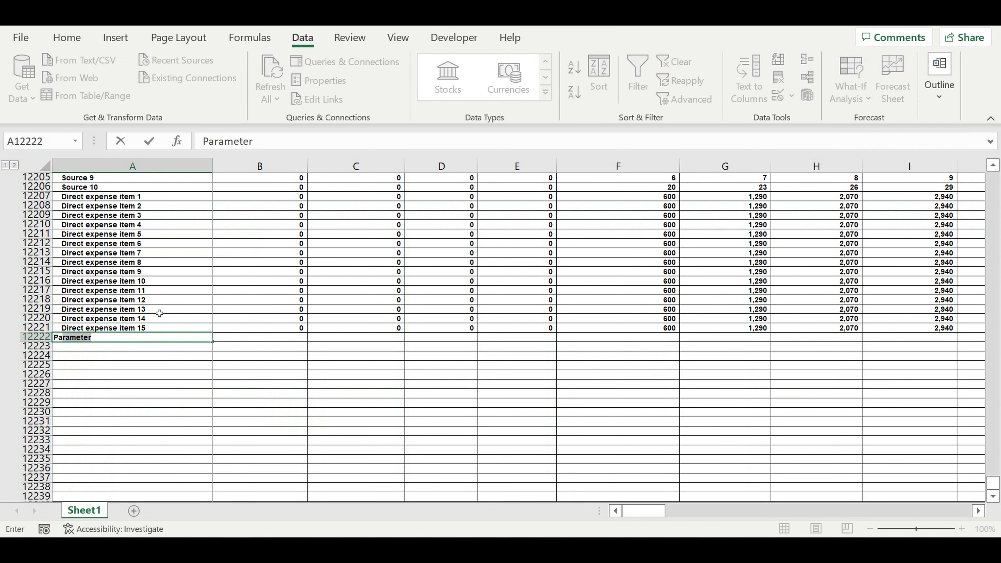
pyautogui.write('ay')
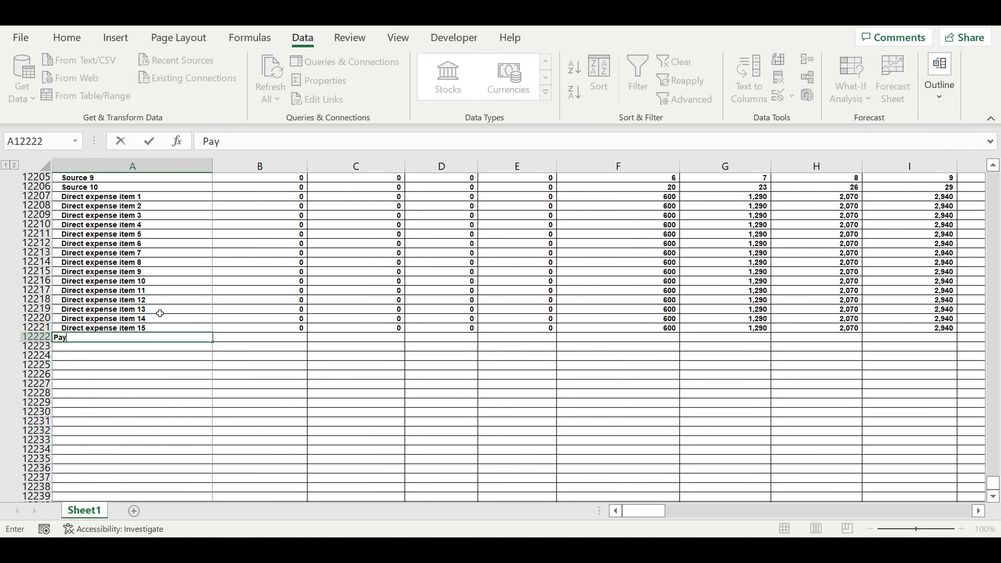
pyautogui.write('roll')
pyautogui.press('Return')
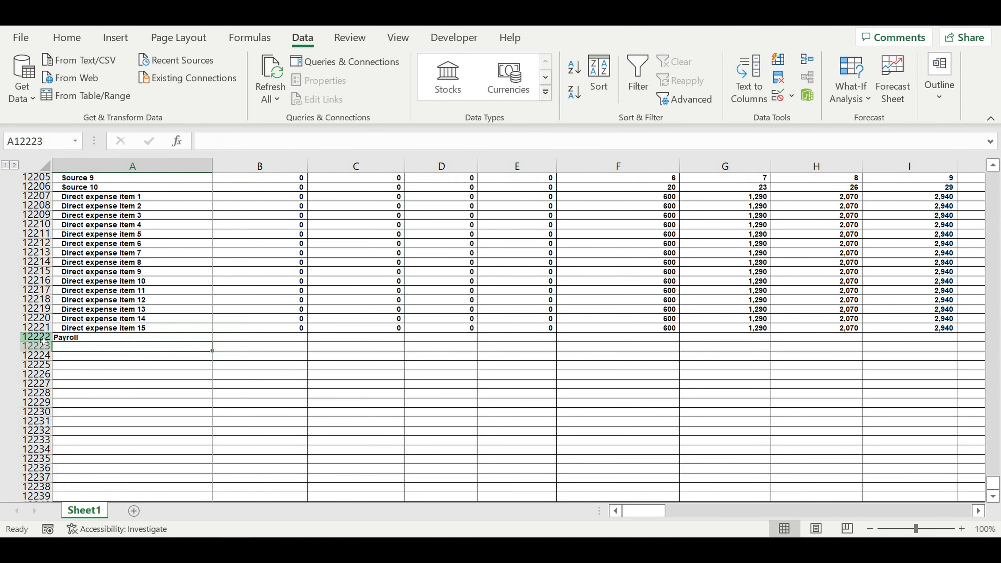
# - Fill the whole Payroll row 12222 with the light blue used for the section totals
pyautogui.click(46, 337)
pyautogui.click(67, 37)
pyautogui.click(190, 92)
pyautogui.click(126, 385)
# - Link A12223 to Position 1 of the Direct payroll table with the formula =A11784
pyautogui.click(95, 346)
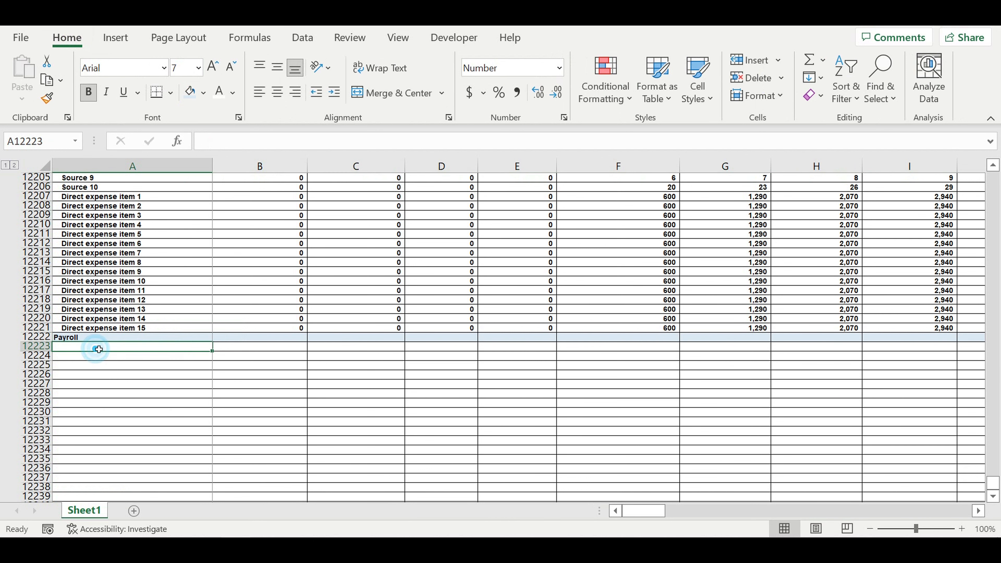
pyautogui.write('=')
pyautogui.scroll(2, 224, 349)
pyautogui.scroll(20, 226, 346)
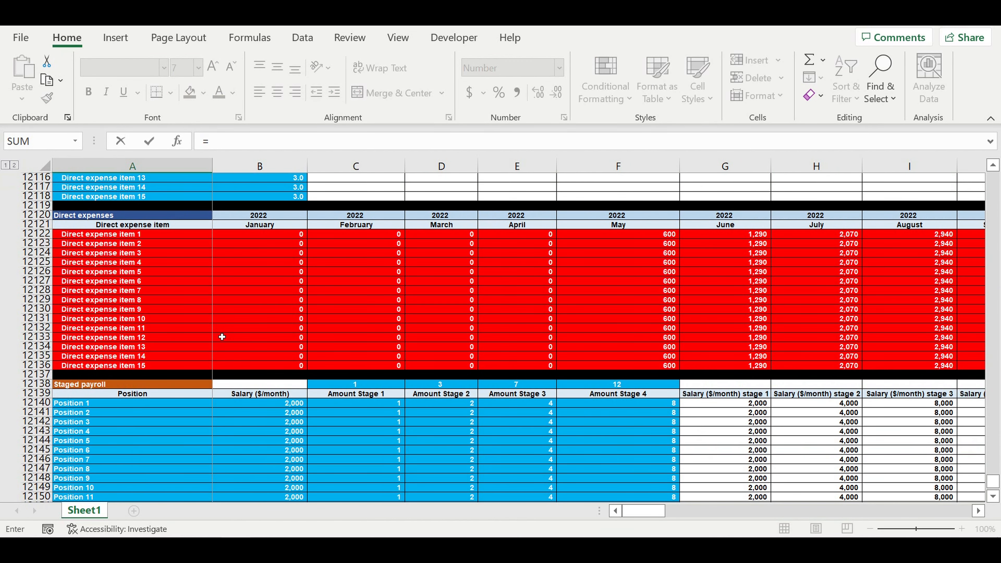
pyautogui.scroll(16, 222, 335)
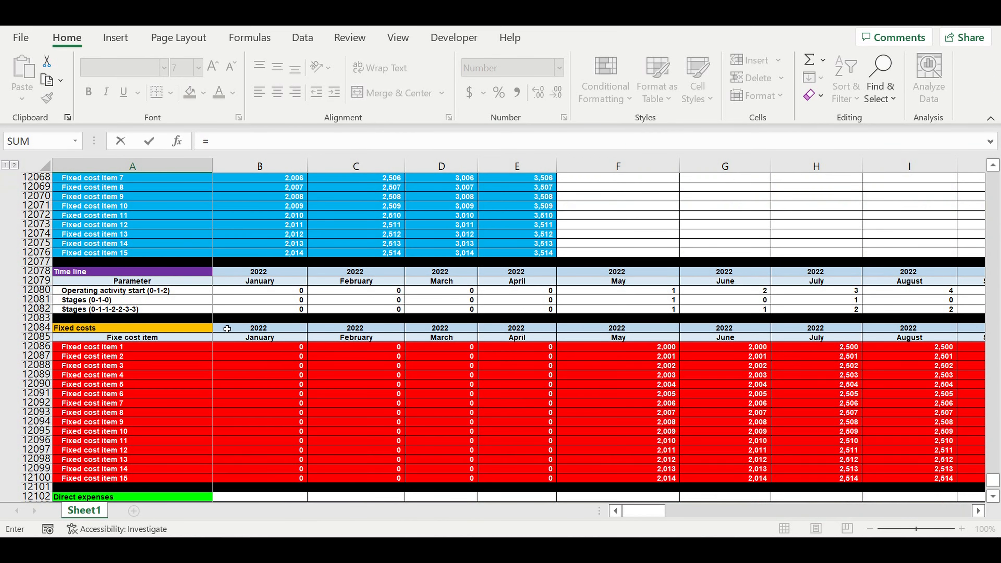
pyautogui.scroll(9, 227, 328)
pyautogui.scroll(1, 227, 329)
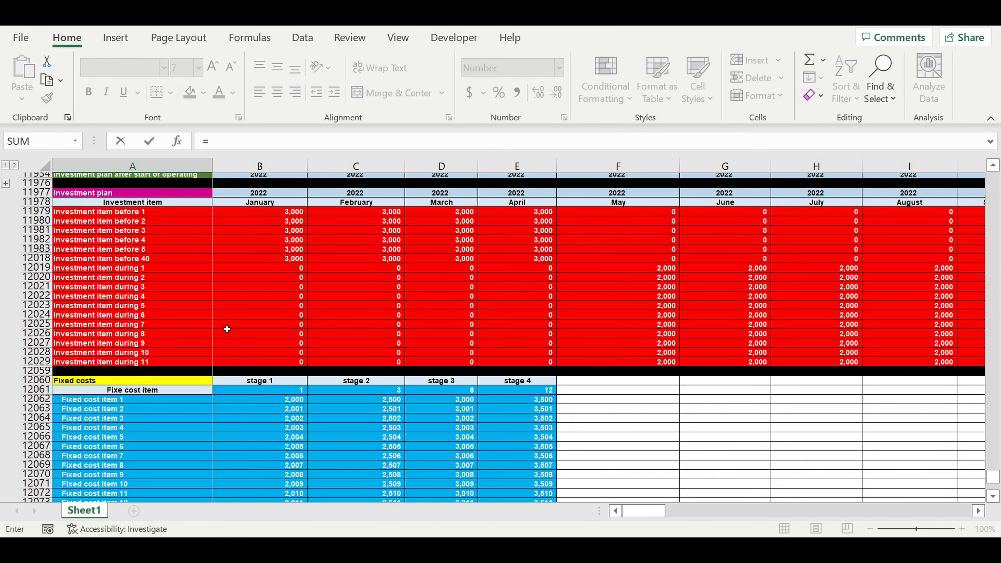
pyautogui.scroll(15, 227, 328)
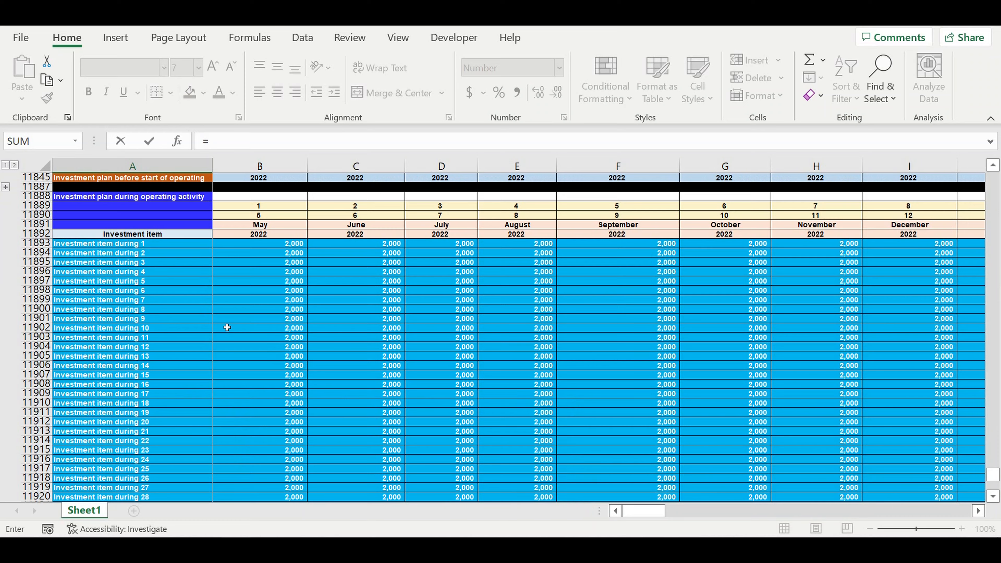
pyautogui.scroll(9, 226, 326)
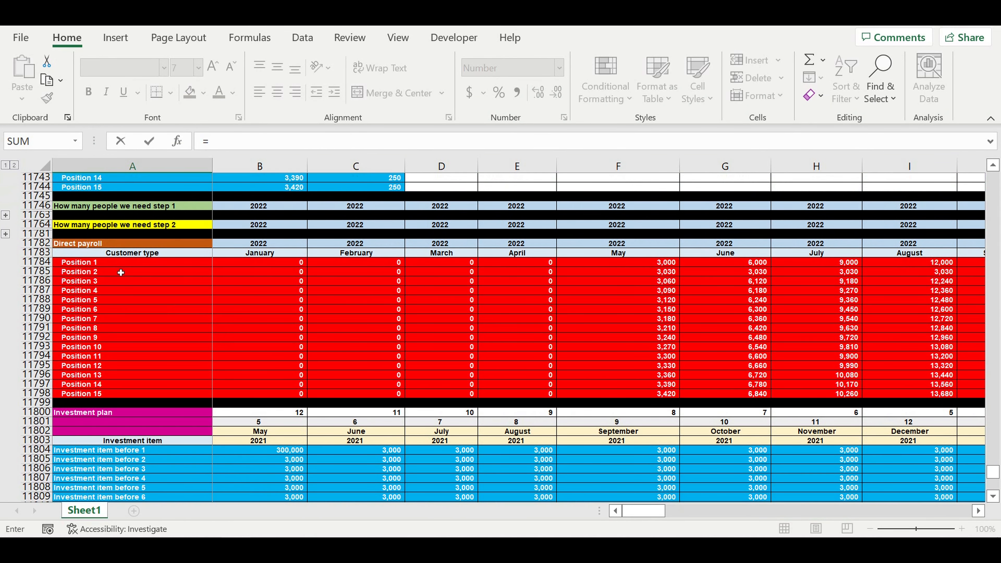
pyautogui.scroll(4, 141, 311)
pyautogui.scroll(-5, 118, 314)
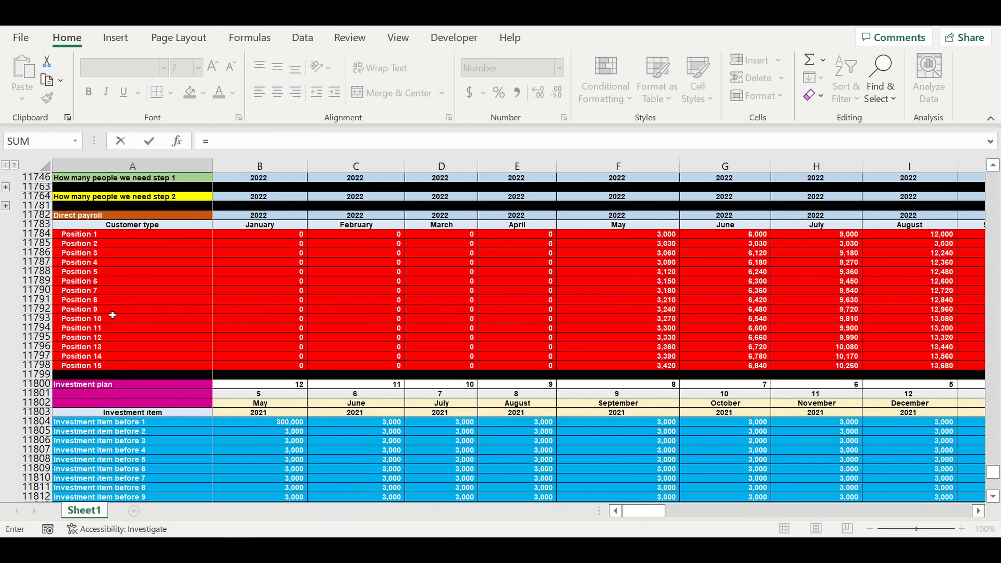
pyautogui.click(72, 238)
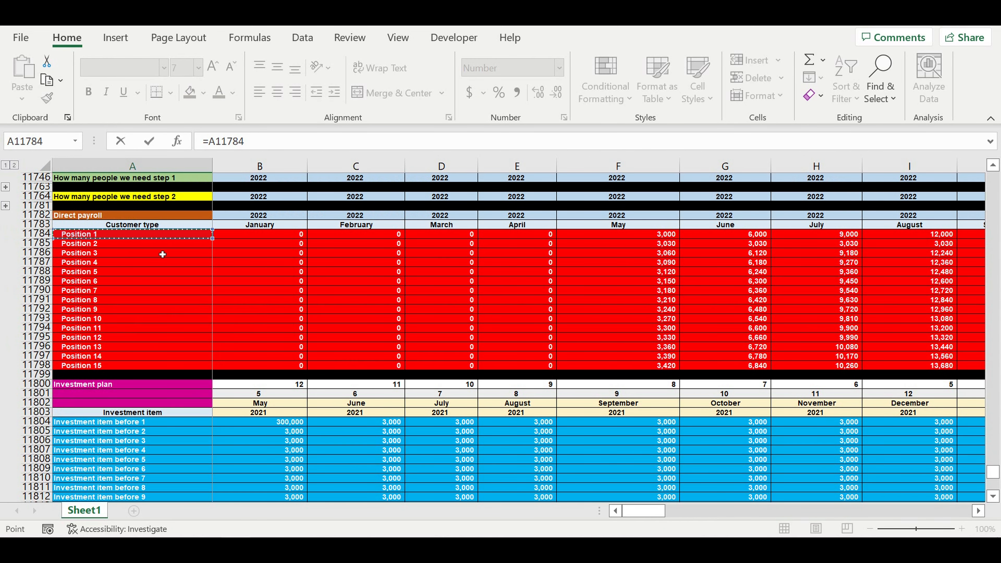
pyautogui.press('Return')
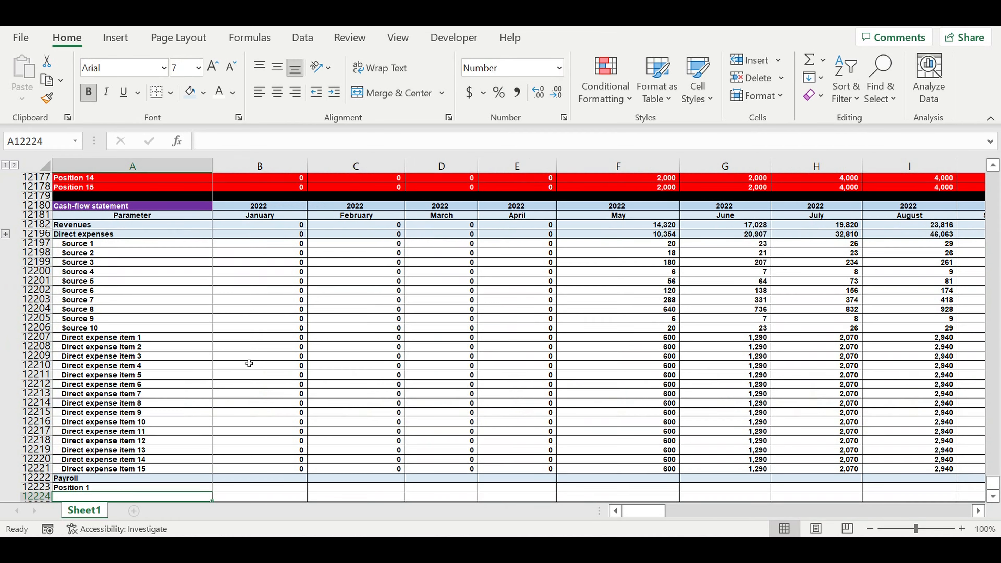
# - Fill the A12223 link down column A so the direct payroll positions are listed through Position 15
pyautogui.scroll(-6, 247, 362)
pyautogui.click(123, 347)
pyautogui.scroll(-3, 221, 315)
pyautogui.moveTo(213, 271); pyautogui.dragTo(205, 394)
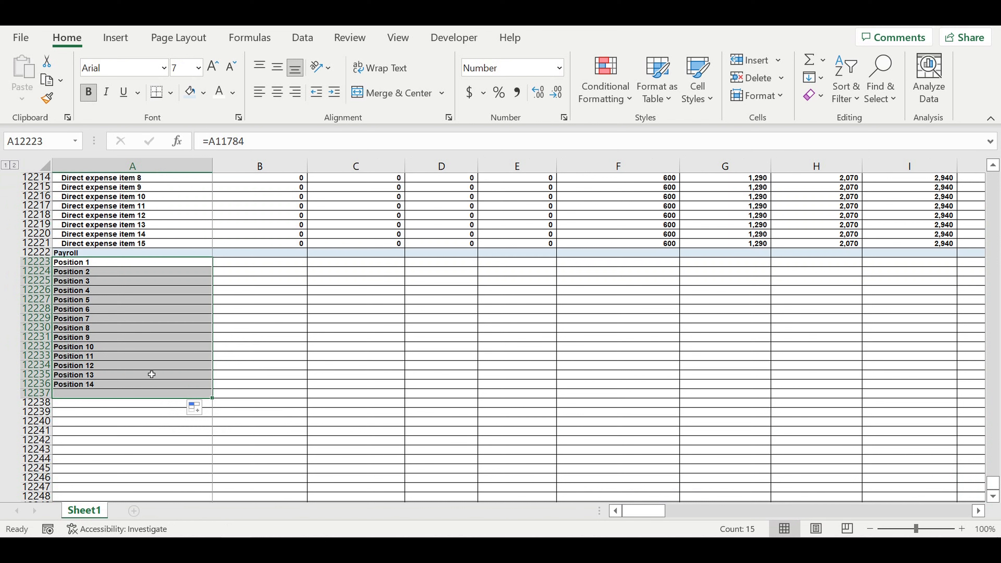
pyautogui.moveTo(212, 399); pyautogui.dragTo(93, 402)
# - Replace the content of A12238 with =A12164 to link Position 1 of the red Staged payroll timeline table
pyautogui.click(93, 405)
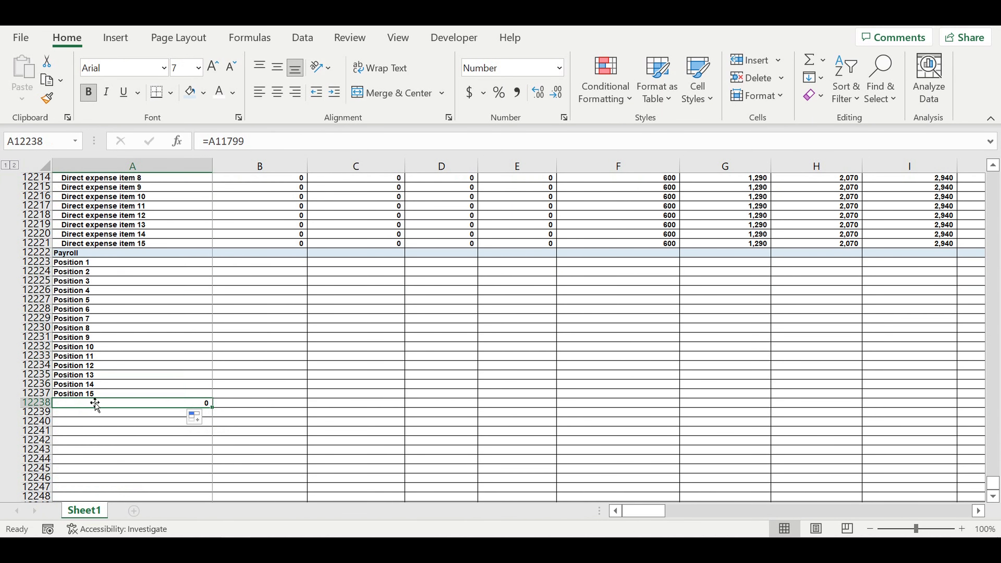
pyautogui.write('=')
pyautogui.scroll(19, 225, 385)
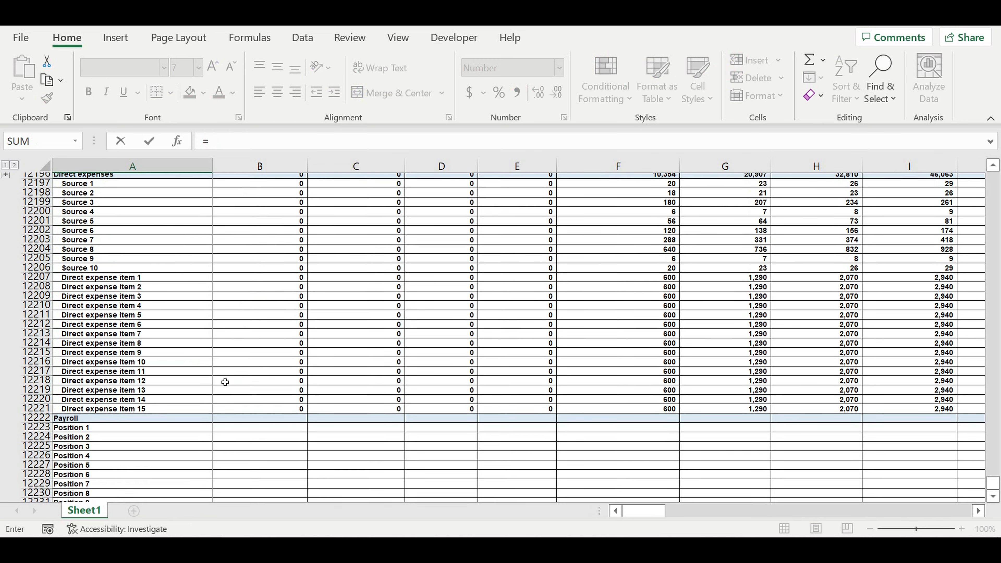
pyautogui.scroll(5, 225, 382)
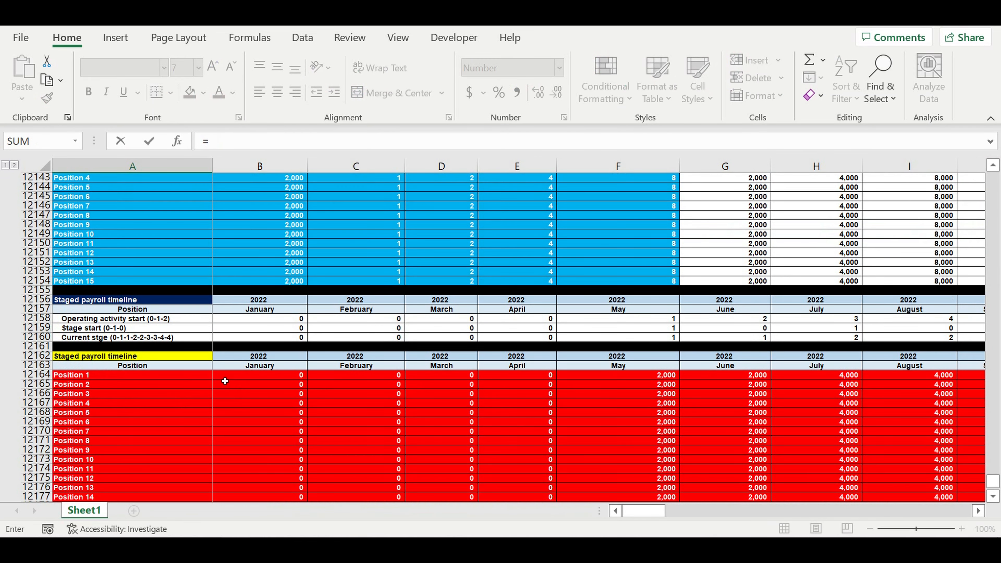
pyautogui.scroll(-3, 185, 370)
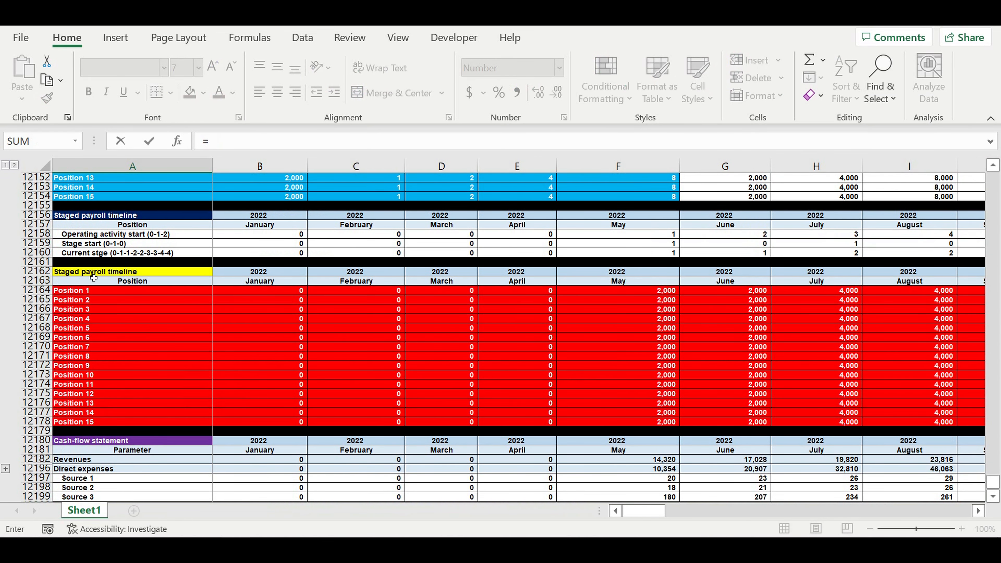
pyautogui.click(79, 291)
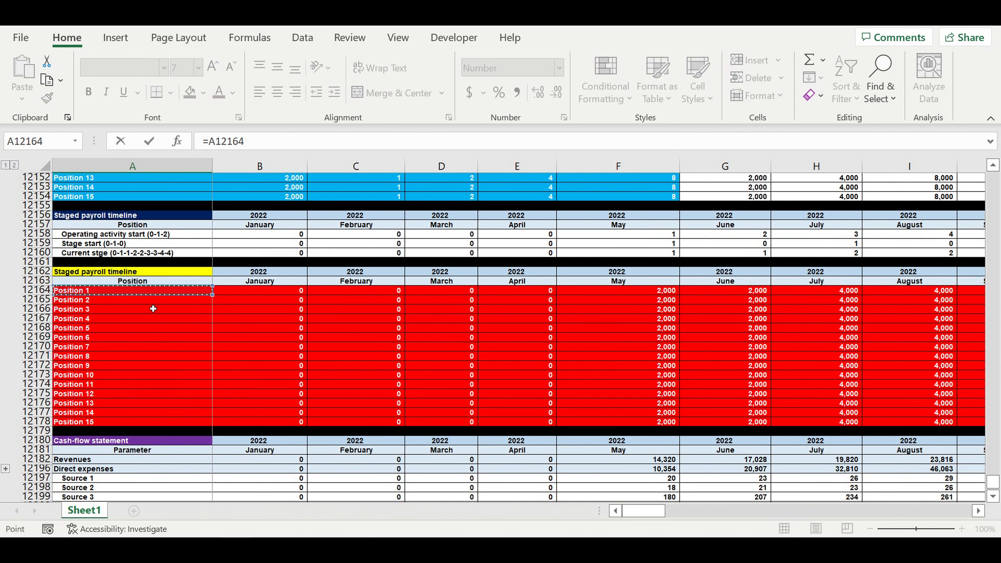
pyautogui.press('Return')
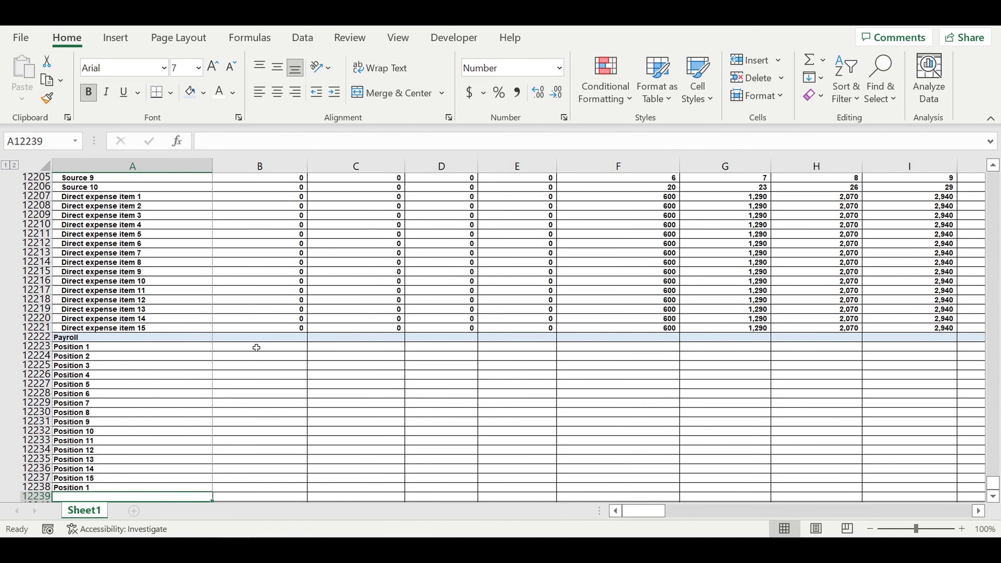
# - Fill the A12238 link down through Position 15 in A12252 and clear the surplus cells A12253:A12254
pyautogui.click(114, 376)
pyautogui.scroll(-4, 237, 380)
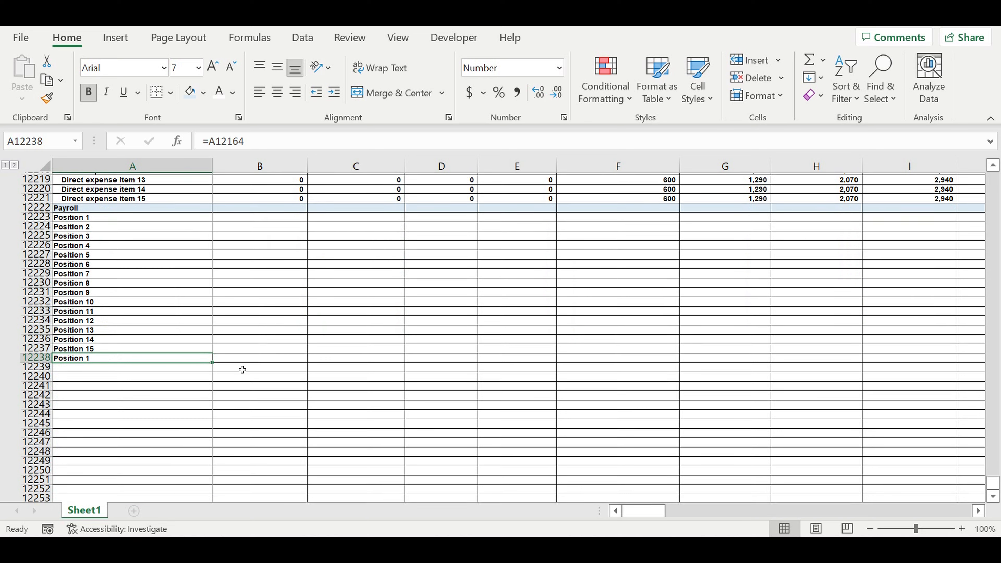
pyautogui.moveTo(213, 267); pyautogui.dragTo(205, 414)
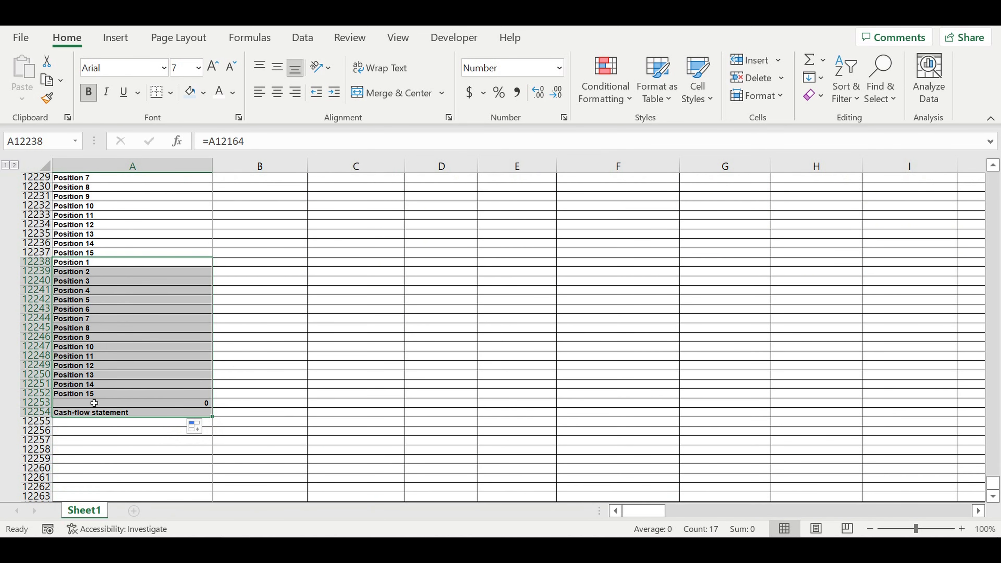
pyautogui.moveTo(92, 402); pyautogui.dragTo(95, 413)
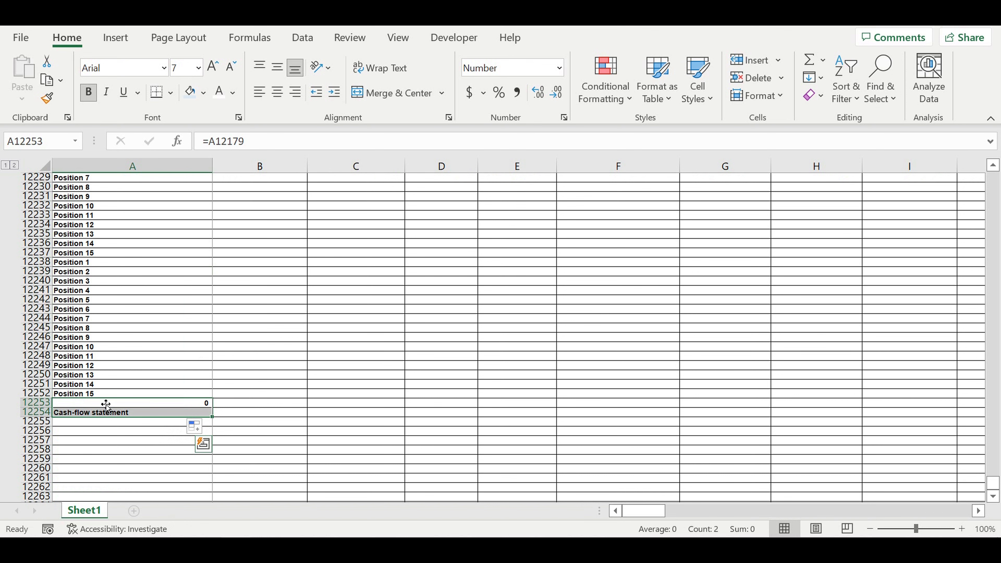
pyautogui.press('Delete')
pyautogui.scroll(4, 160, 340)
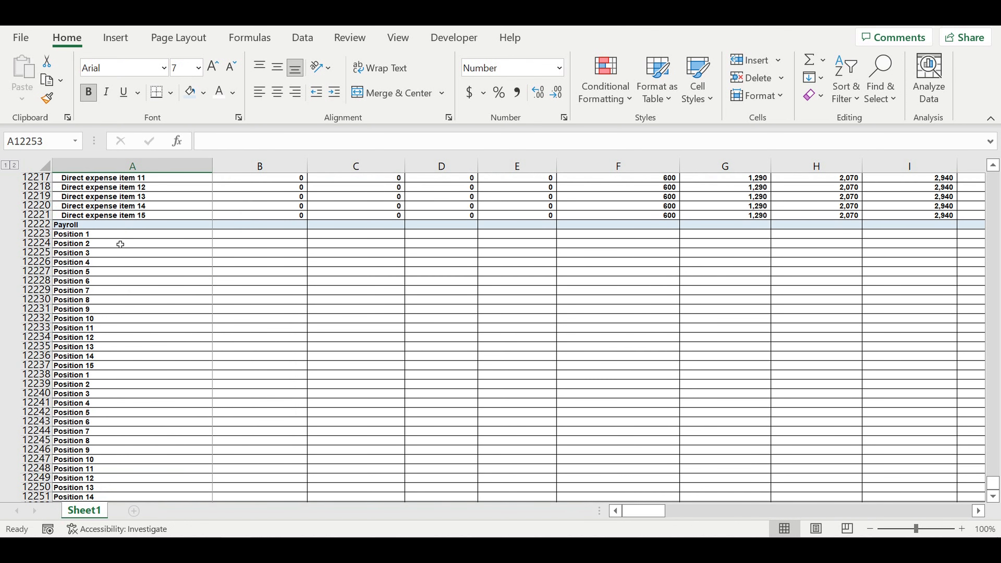
# - Extend the position formulas in A12223:A12252 into the January column
pyautogui.moveTo(140, 234); pyautogui.dragTo(128, 469)
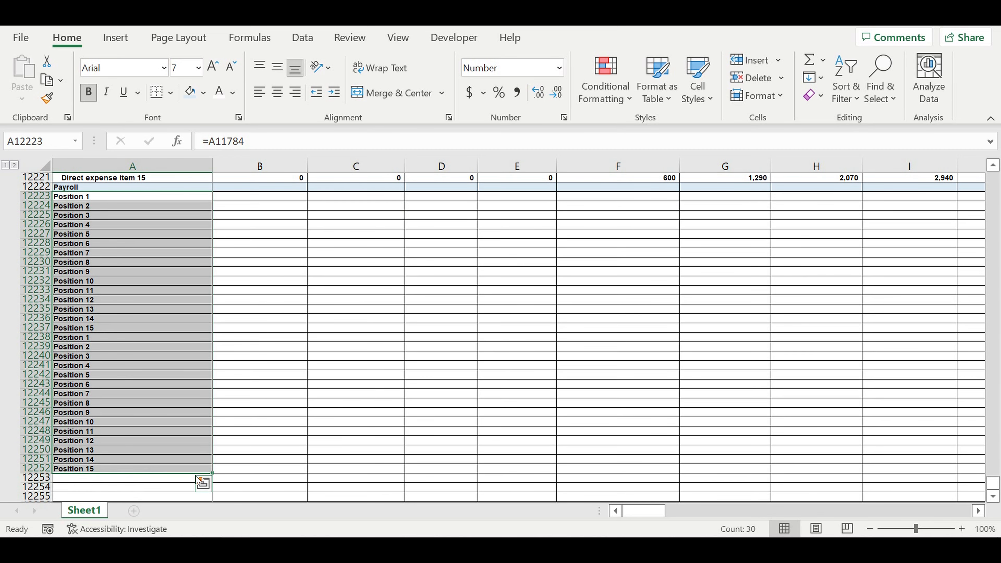
pyautogui.moveTo(216, 477); pyautogui.dragTo(327, 469)
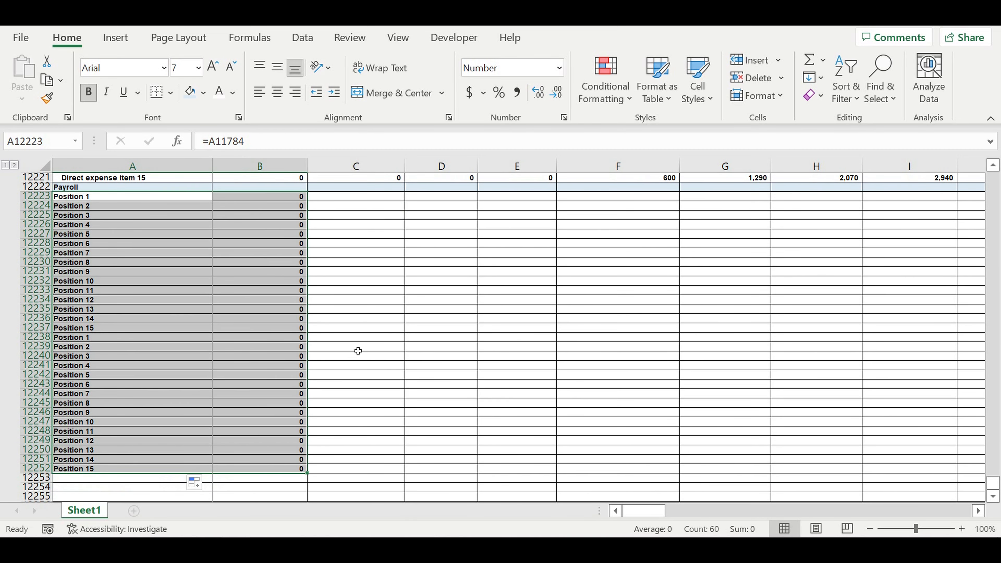
pyautogui.click(358, 350)
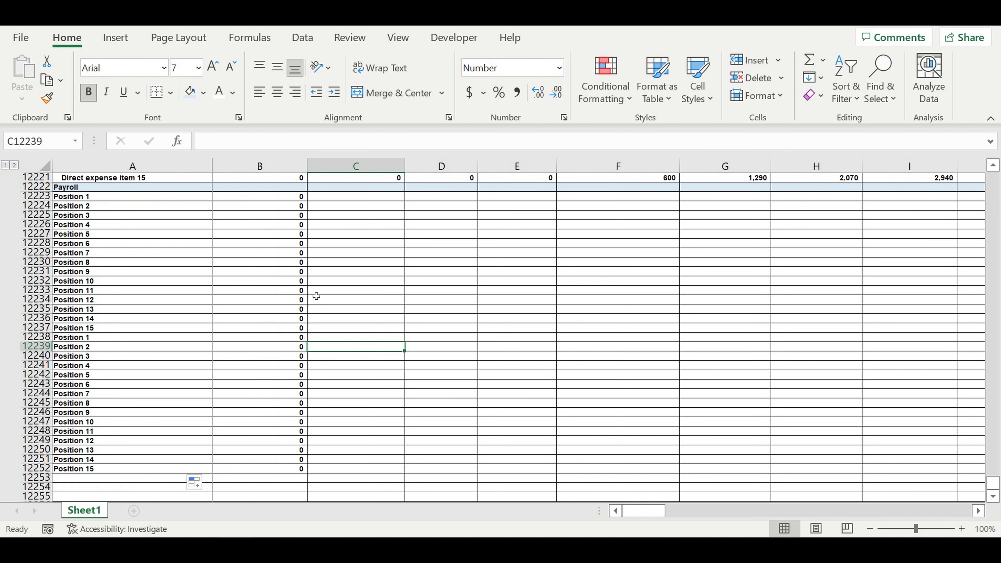
# - Total all position rows of both payroll blocks with a SUM formula in the January Payroll cell B12222
pyautogui.click(286, 226)
pyautogui.scroll(2, 258, 225)
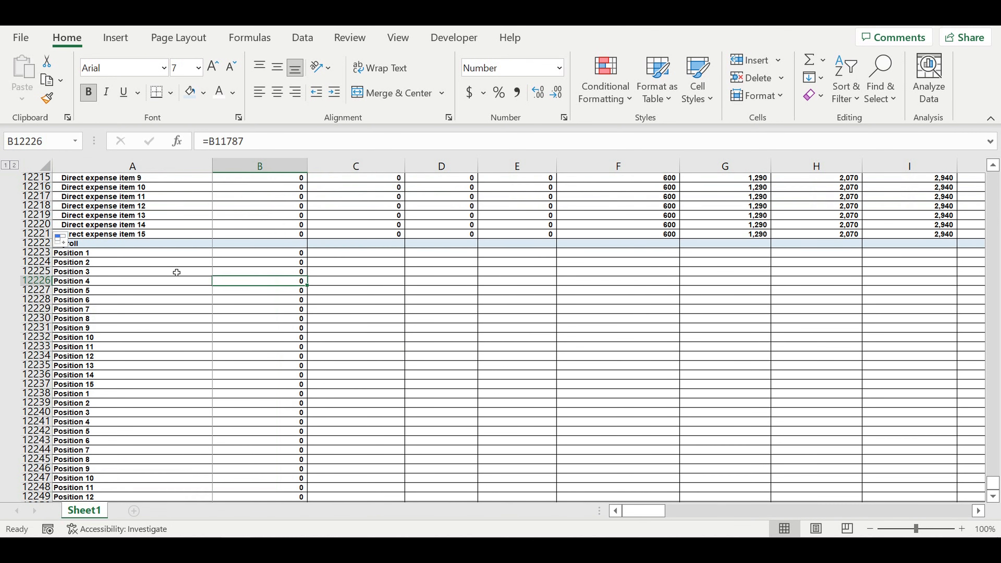
pyautogui.click(290, 243)
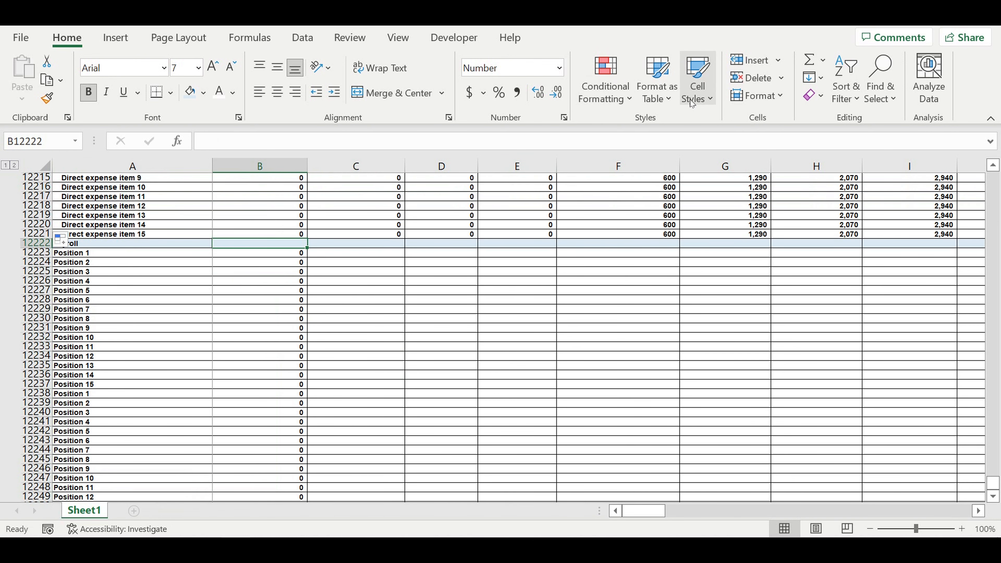
pyautogui.click(808, 61)
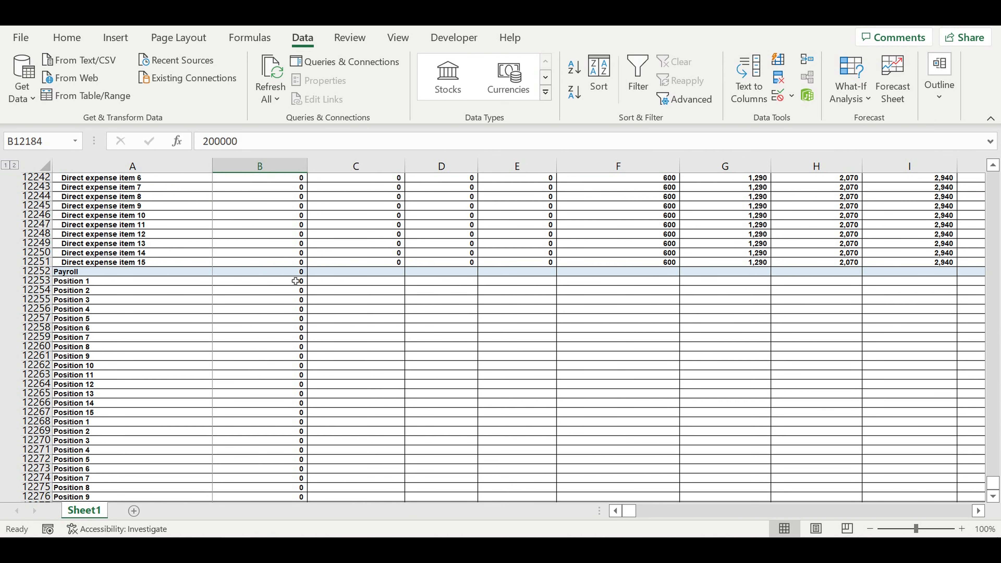
# - Fill the January payroll formulas in B12252:B12282 across the remaining months through column DQ
pyautogui.click(280, 279)
pyautogui.click(273, 271)
pyautogui.moveTo(272, 271); pyautogui.dragTo(613, 327)
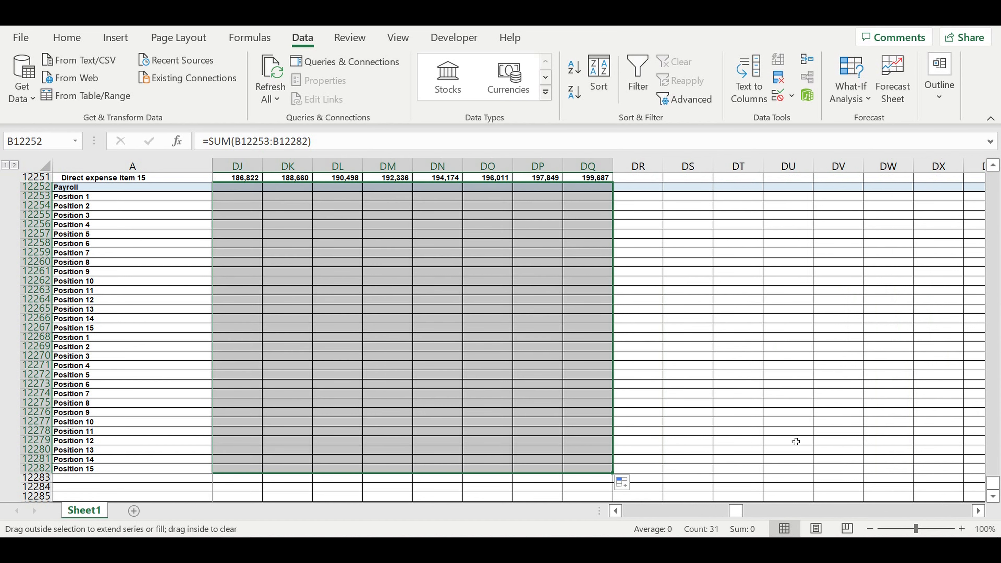
pyautogui.moveTo(735, 511); pyautogui.dragTo(526, 508)
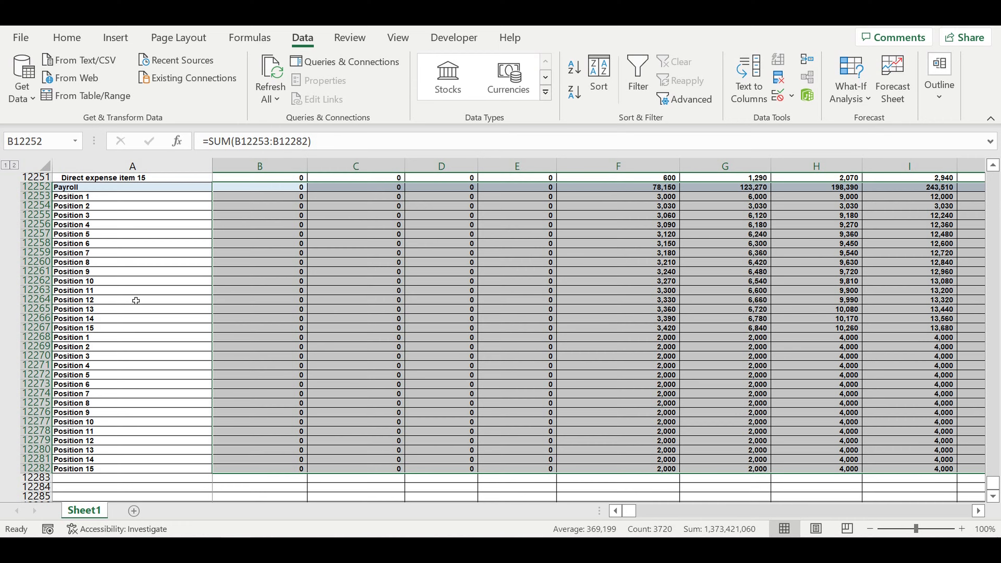
# - Group the source and direct expense item rows 12227:12251 beneath Direct expenses
pyautogui.scroll(8, 135, 300)
pyautogui.moveTo(37, 402); pyautogui.dragTo(4, 106)
pyautogui.moveTo(15, 155); pyautogui.dragTo(37, 346)
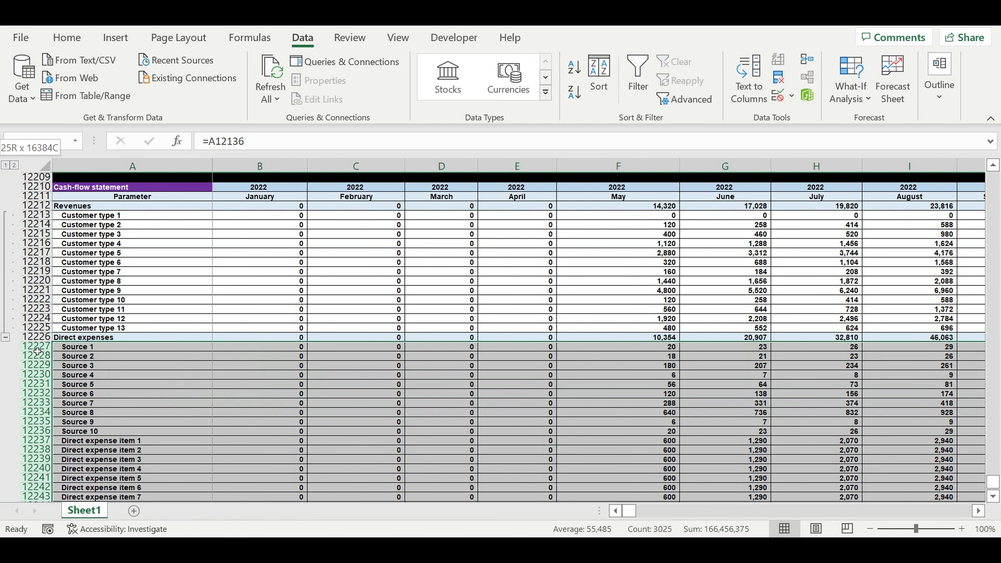
pyautogui.click(942, 99)
pyautogui.click(826, 169)
pyautogui.click(845, 191)
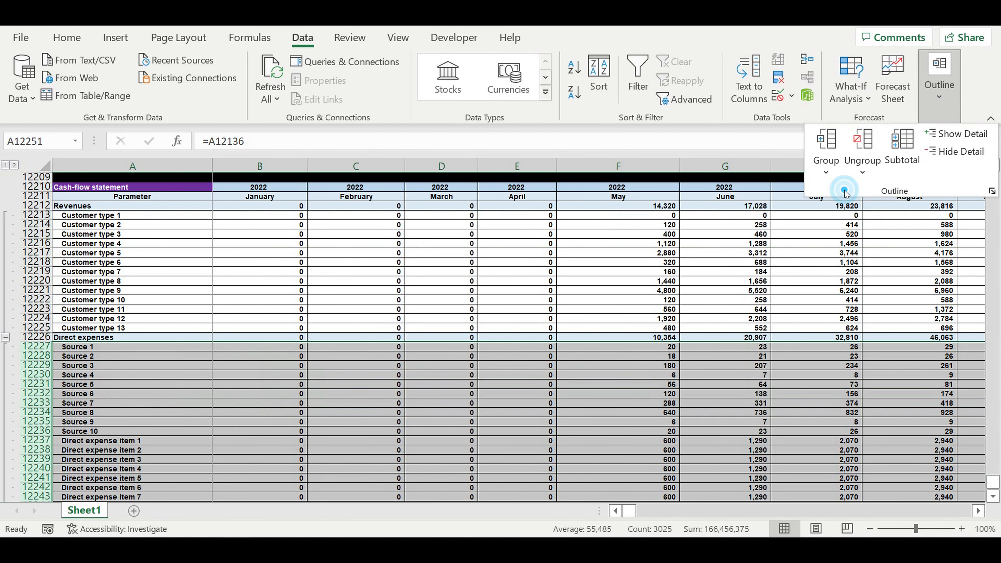
pyautogui.scroll(-5, 152, 372)
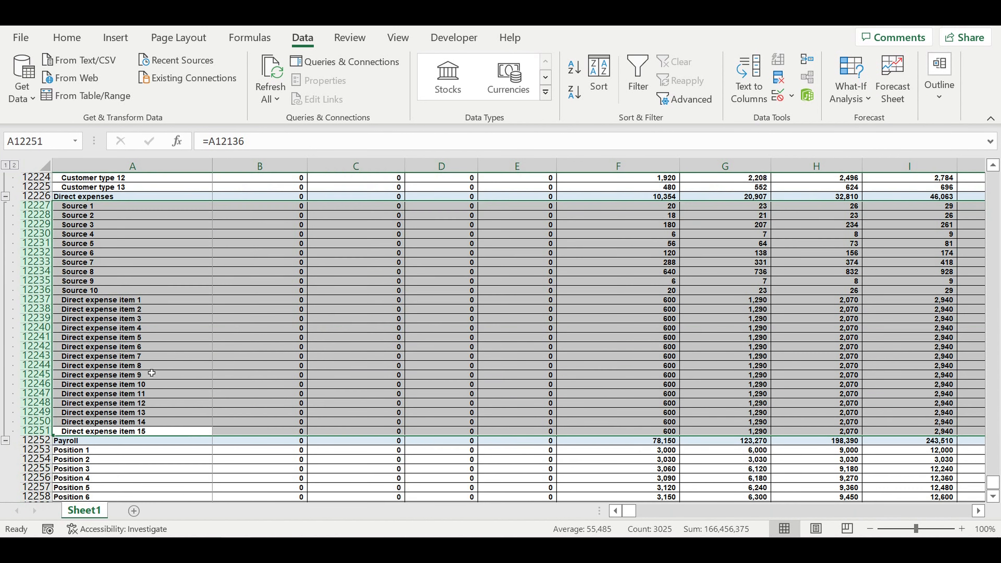
# - Collapse the direct expenses group and indent the payroll position labels in A12253:A12282
pyautogui.scroll(-6, 50, 307)
pyautogui.click(5, 271)
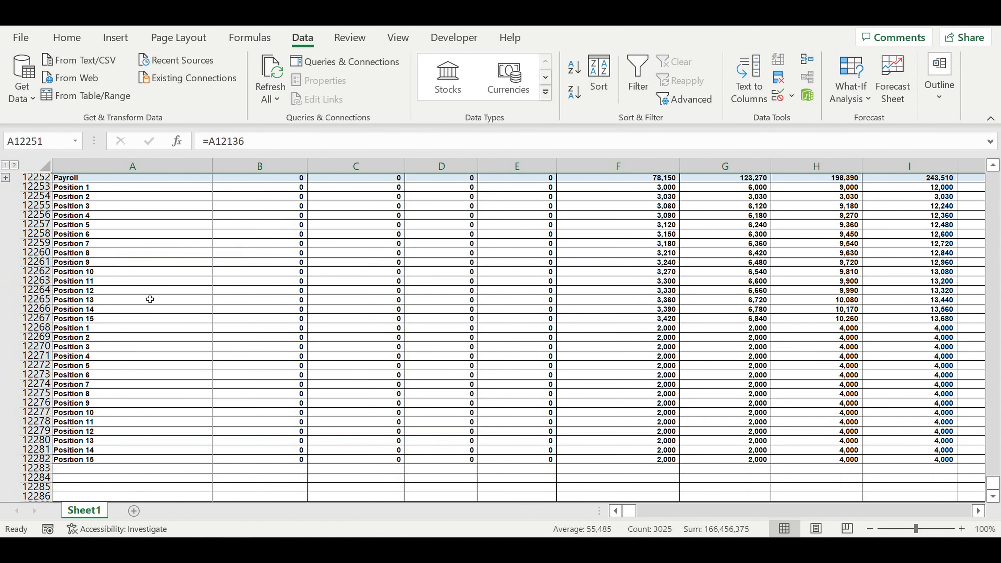
pyautogui.click(81, 188)
pyautogui.moveTo(81, 188); pyautogui.dragTo(81, 459)
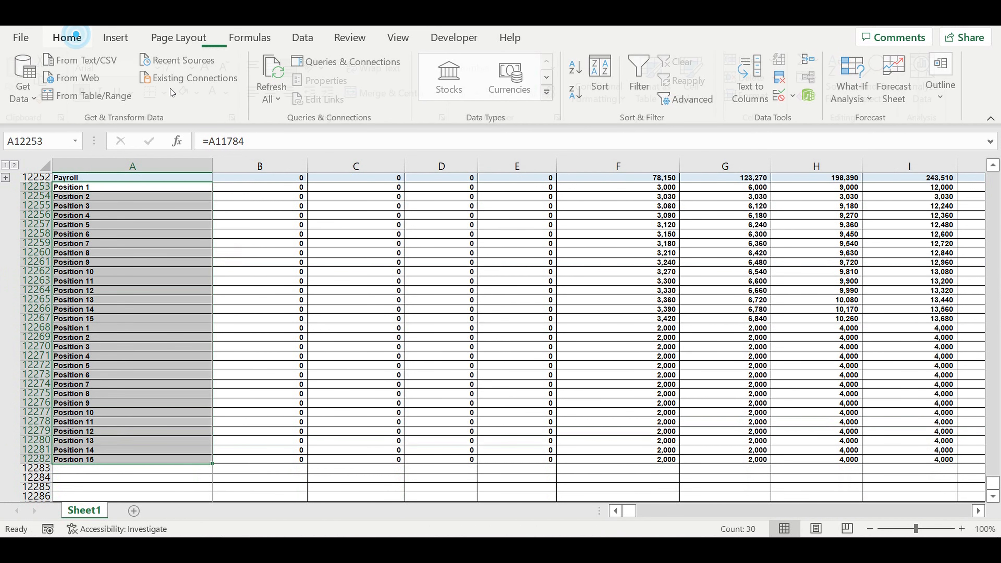
pyautogui.click(67, 37)
pyautogui.click(333, 92)
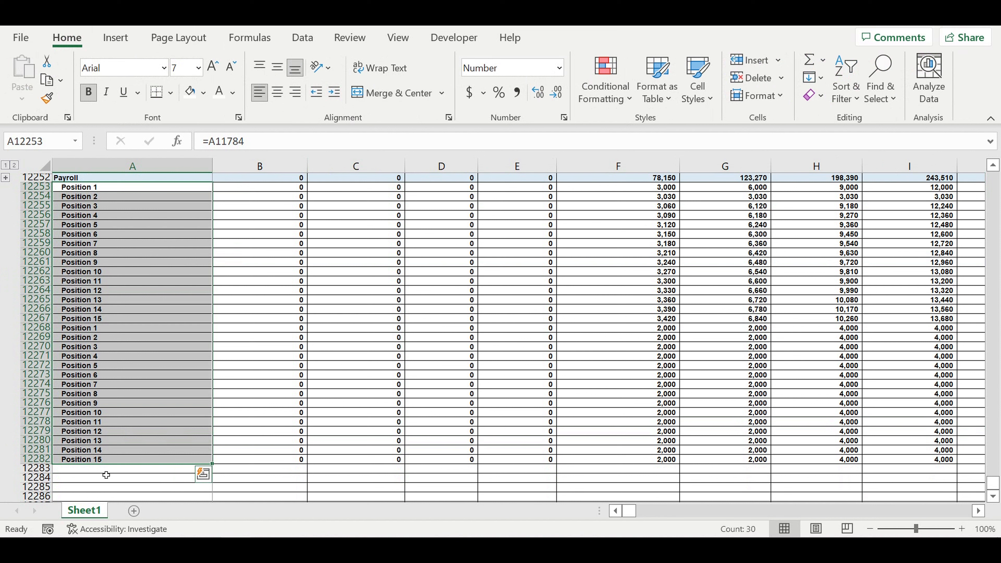
# - Add the section label Fixed expenses in A12283 and shade its entire row light blue
pyautogui.click(114, 470)
pyautogui.write('F')
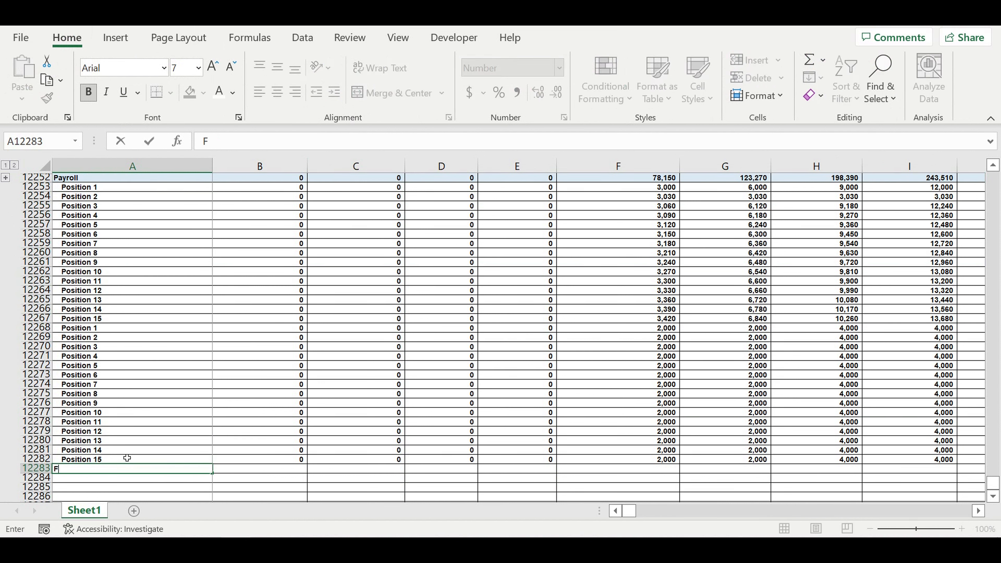
pyautogui.write('ixed expenses')
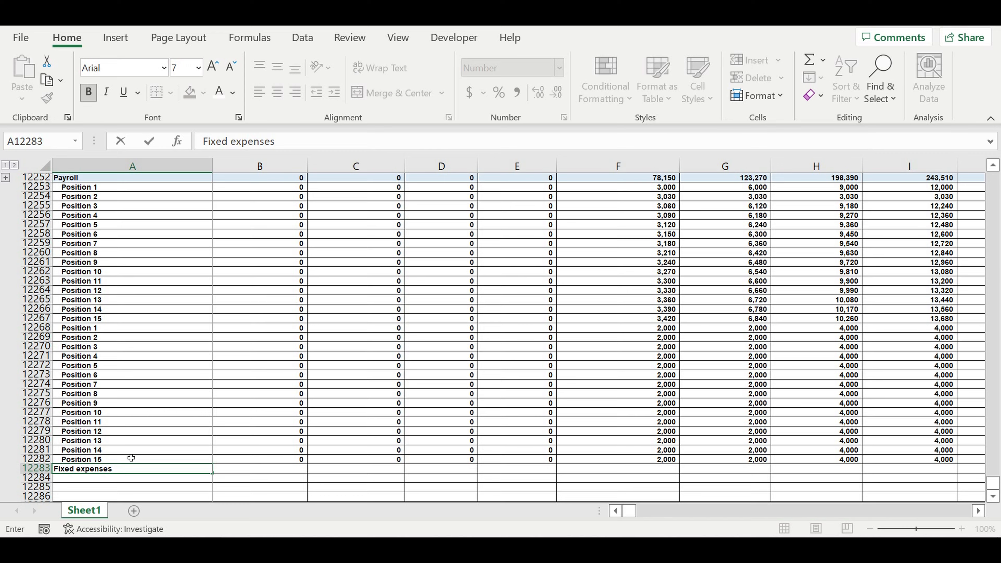
pyautogui.press('Return')
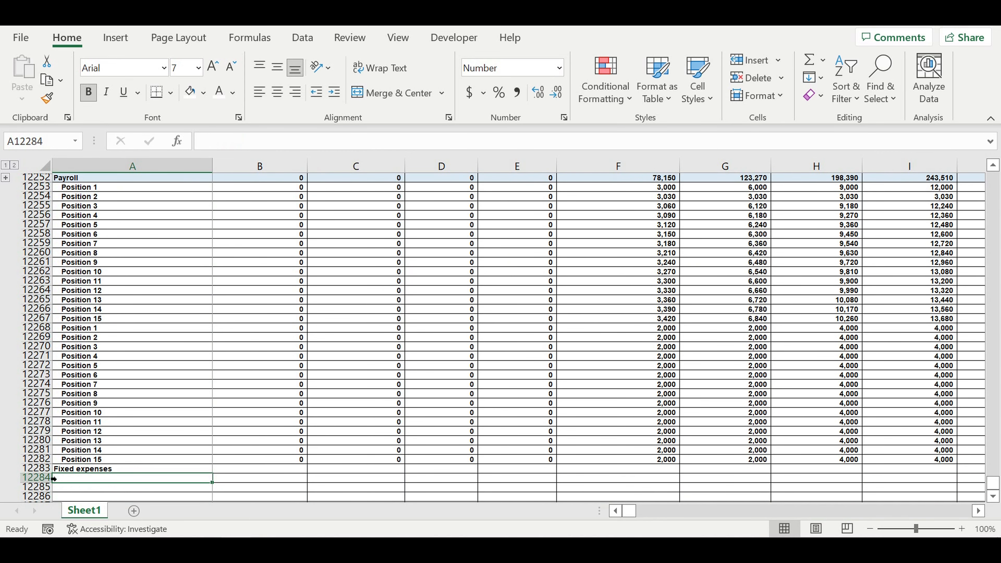
pyautogui.click(39, 468)
pyautogui.click(204, 93)
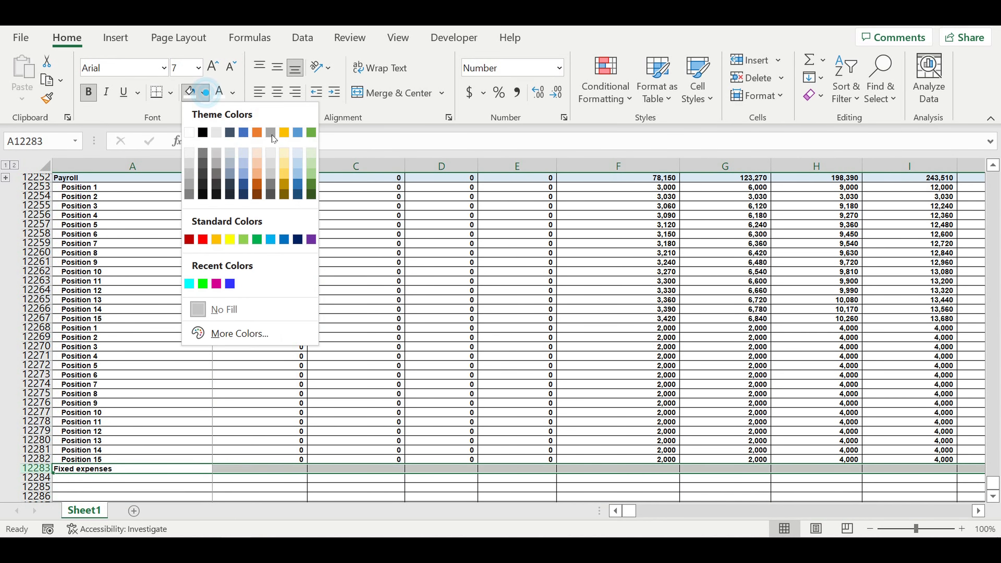
pyautogui.click(297, 155)
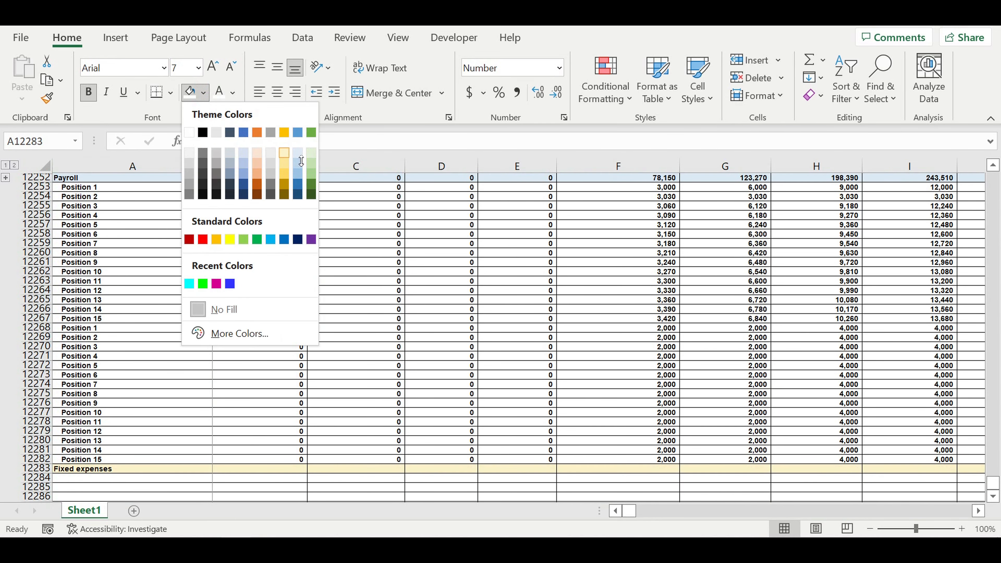
pyautogui.click(96, 479)
# - Group the payroll position rows 12253:12282 beneath Payroll
pyautogui.moveTo(36, 459); pyautogui.dragTo(3, 84)
pyautogui.moveTo(13, 235); pyautogui.dragTo(35, 303)
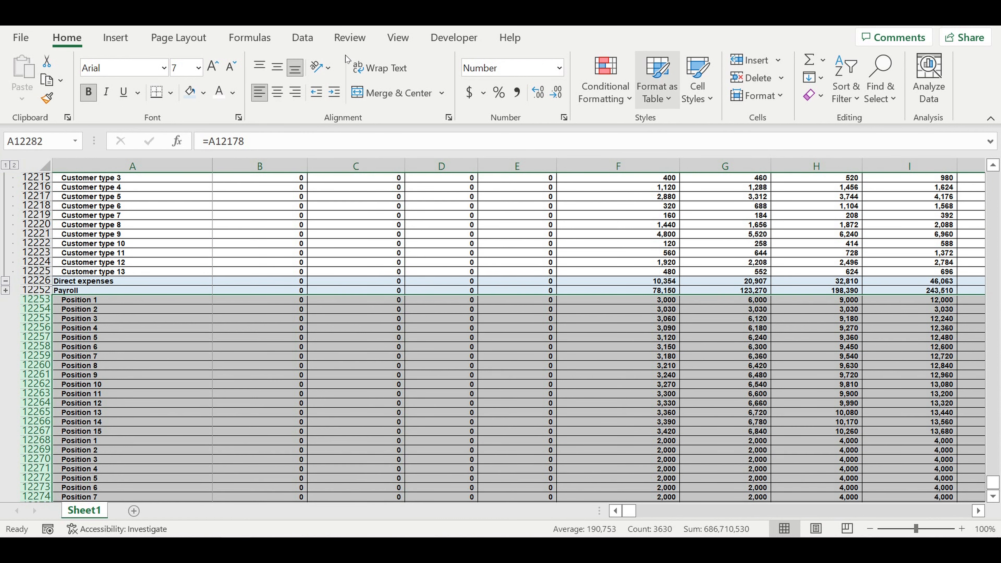
pyautogui.click(399, 39)
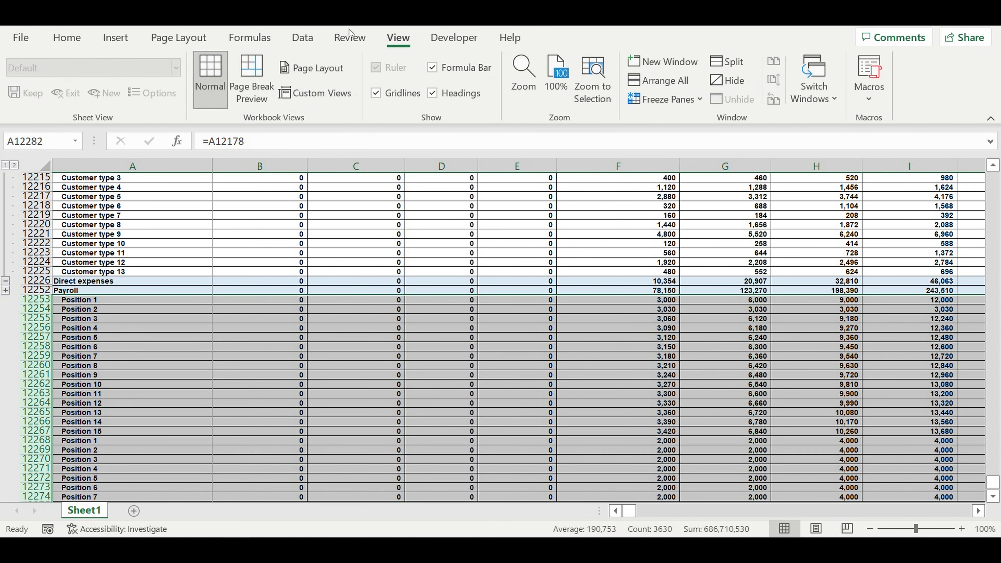
pyautogui.click(302, 37)
pyautogui.click(940, 79)
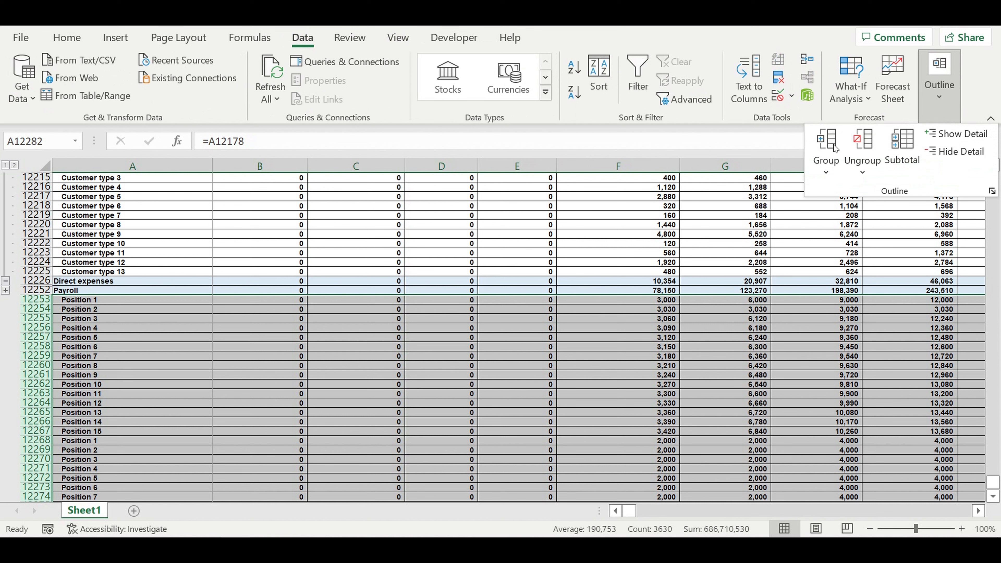
pyautogui.click(826, 173)
pyautogui.click(830, 195)
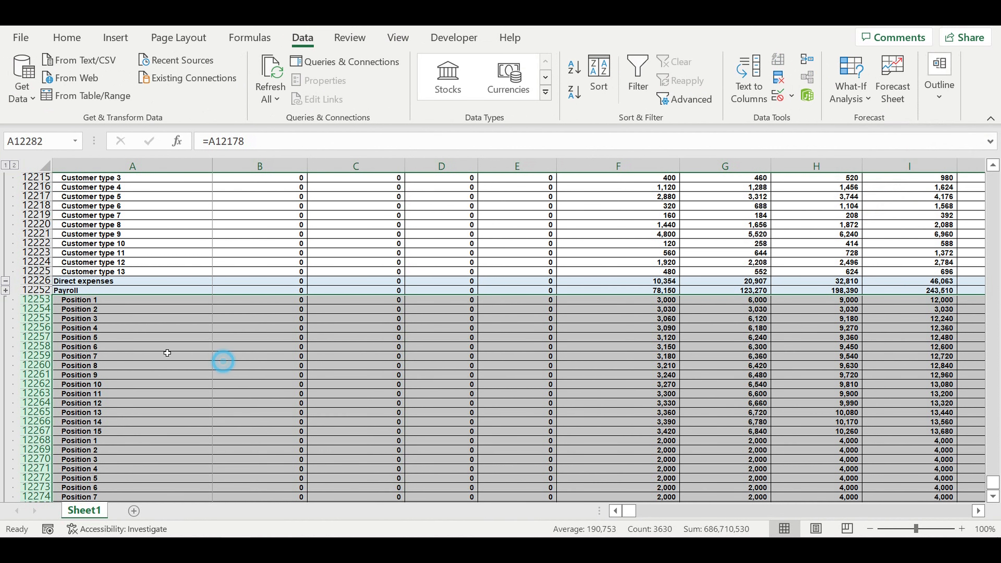
# - Collapse the customer type rows under Revenues and the position rows under Payroll
pyautogui.scroll(-13, 79, 302)
pyautogui.scroll(-1, 78, 302)
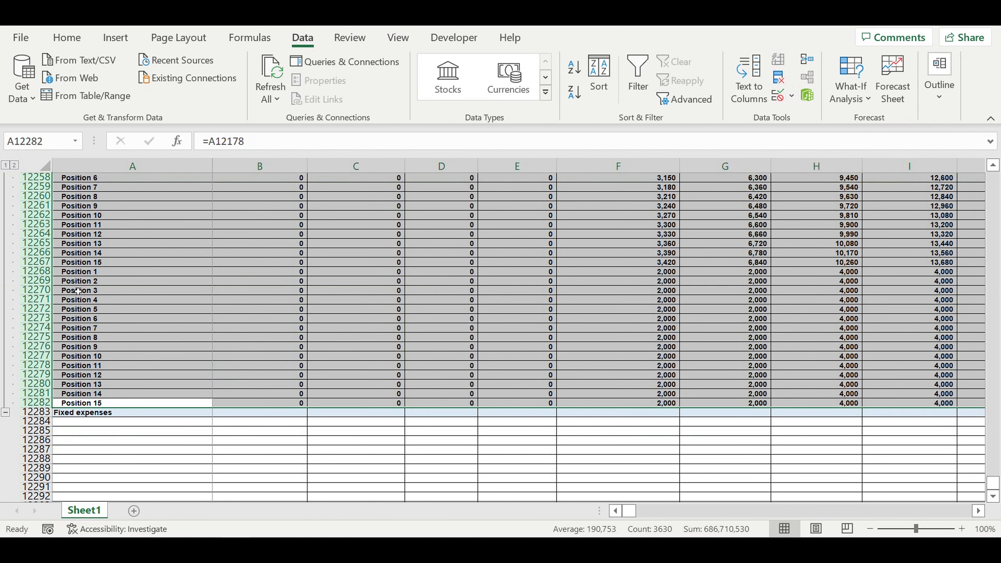
pyautogui.scroll(6, 79, 291)
pyautogui.click(6, 290)
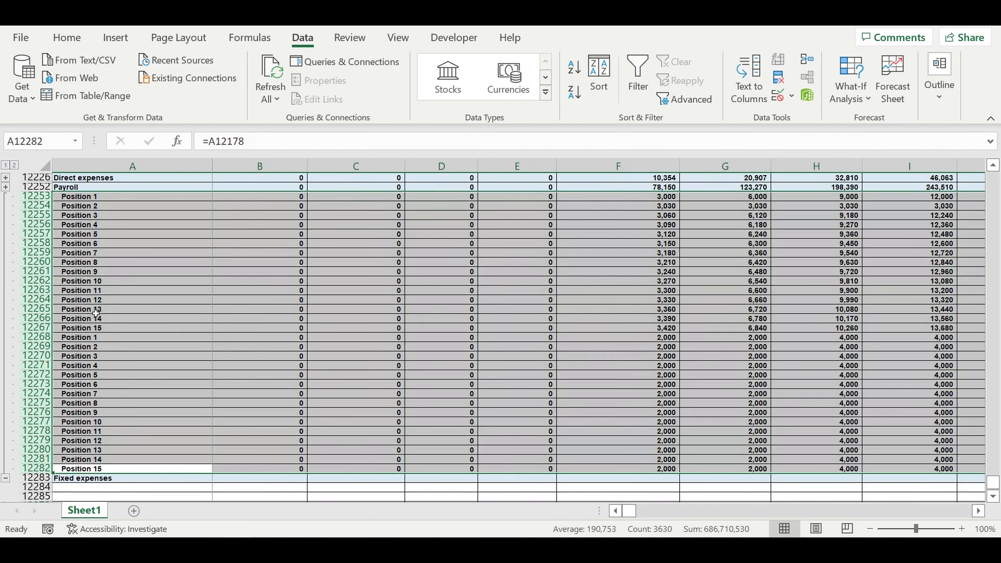
pyautogui.scroll(-3, 58, 337)
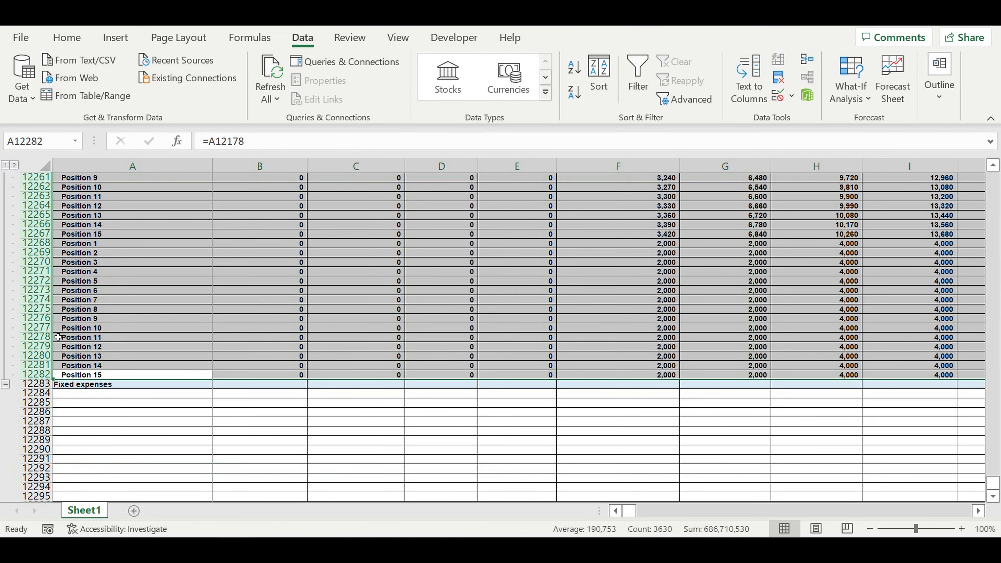
pyautogui.click(7, 385)
# - Link A12284 under Fixed expenses to the Fixed cost item 1 label in A12086
pyautogui.click(83, 190)
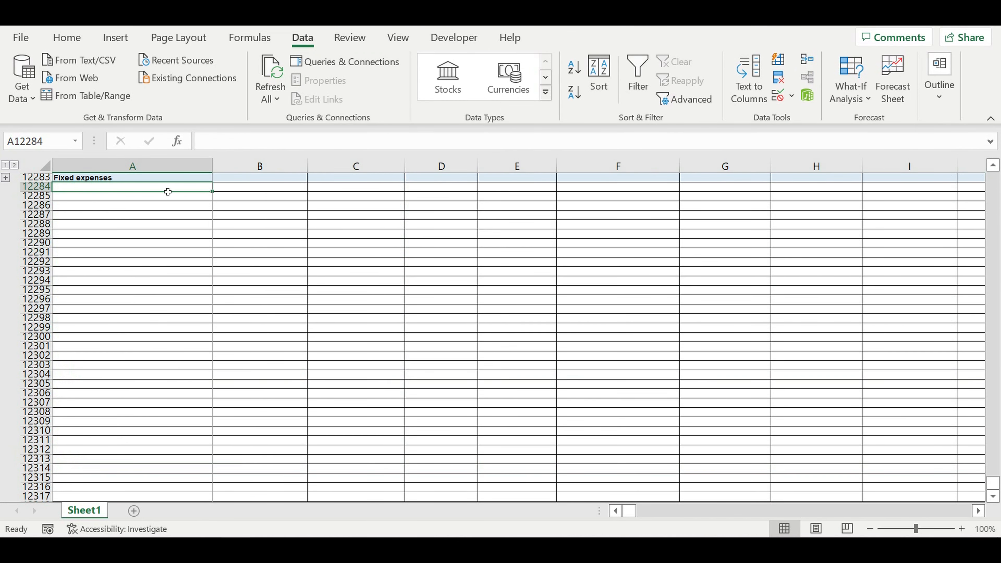
pyautogui.write('=')
pyautogui.scroll(20, 252, 231)
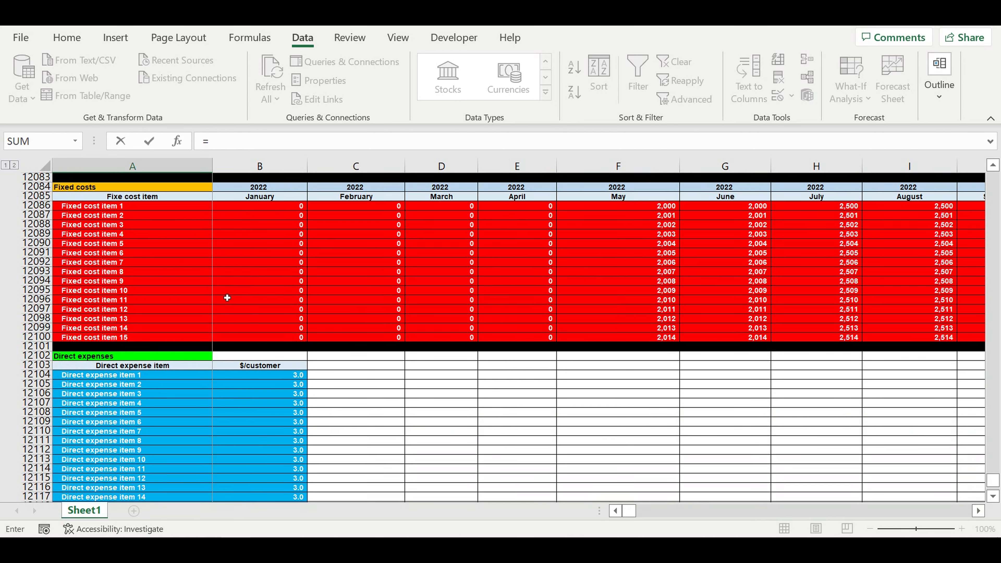
pyautogui.scroll(5, 228, 297)
pyautogui.click(93, 347)
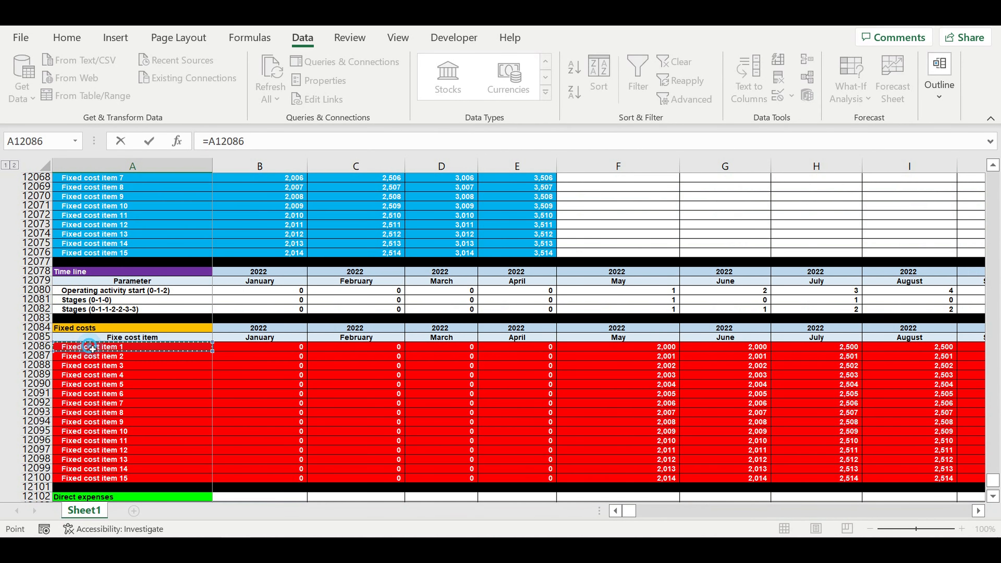
pyautogui.press('Return')
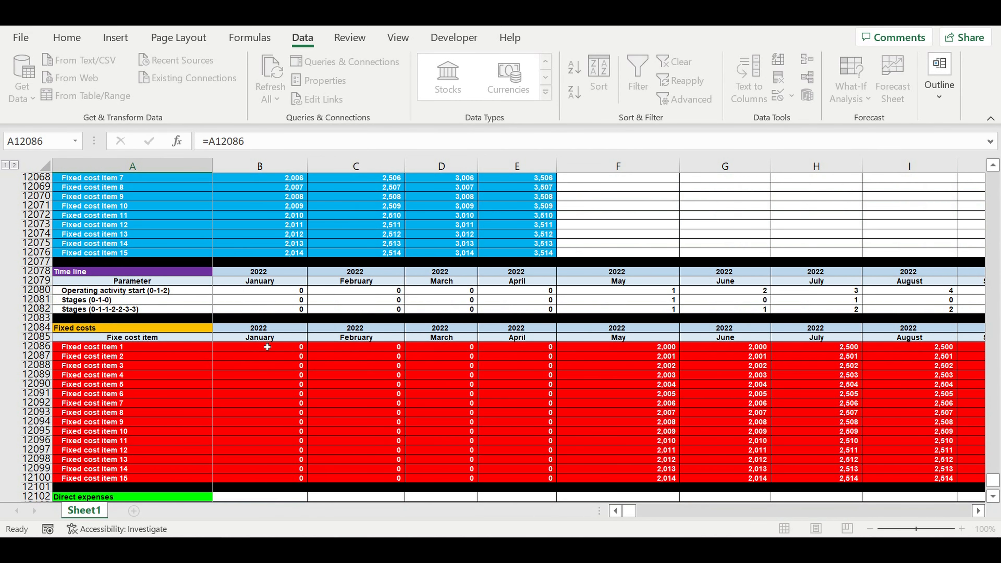
# - Fill the fixed cost item label formula from A12284 down to A12299
pyautogui.scroll(-7, 177, 336)
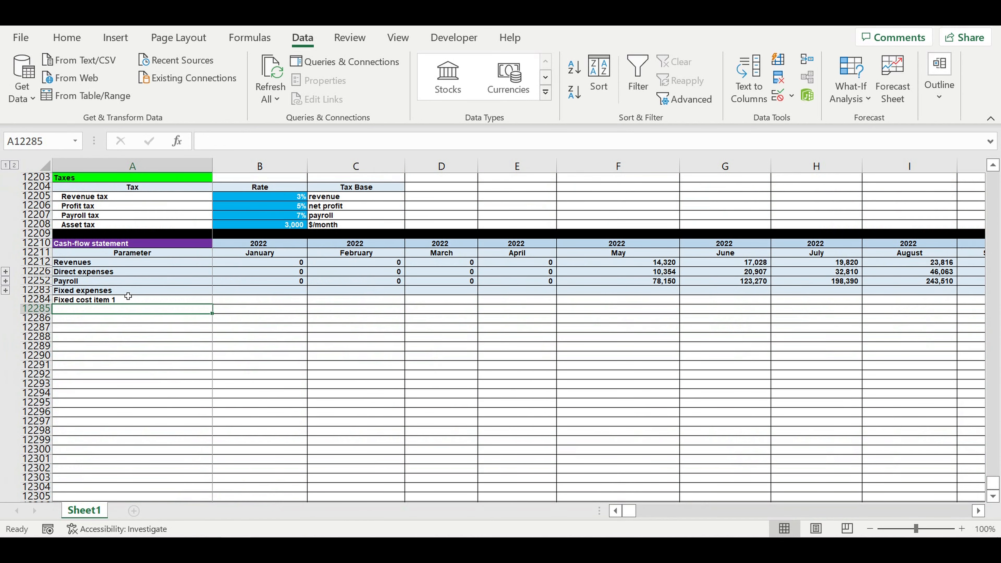
pyautogui.click(116, 299)
pyautogui.moveTo(212, 304); pyautogui.dragTo(252, 402)
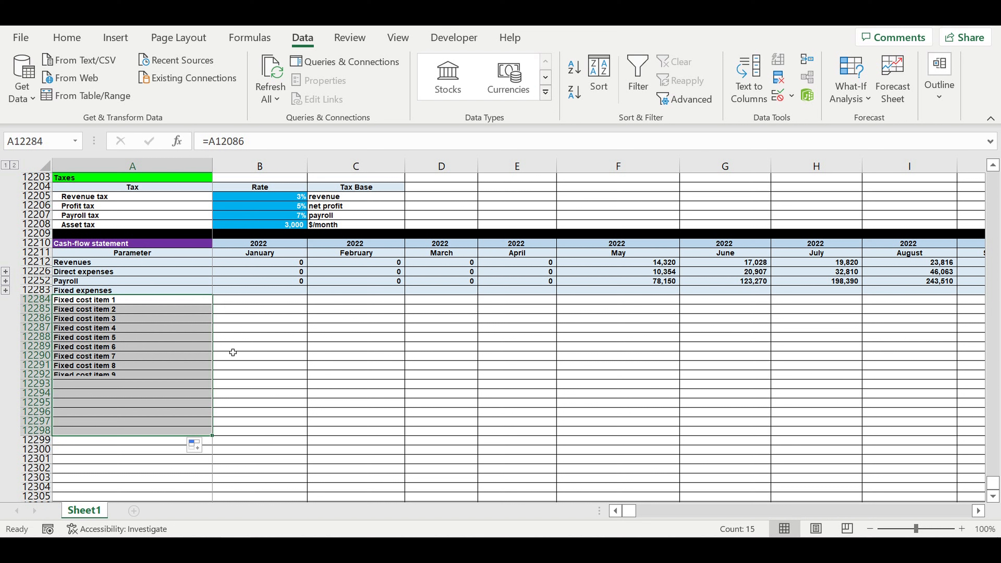
pyautogui.moveTo(212, 435); pyautogui.dragTo(127, 441)
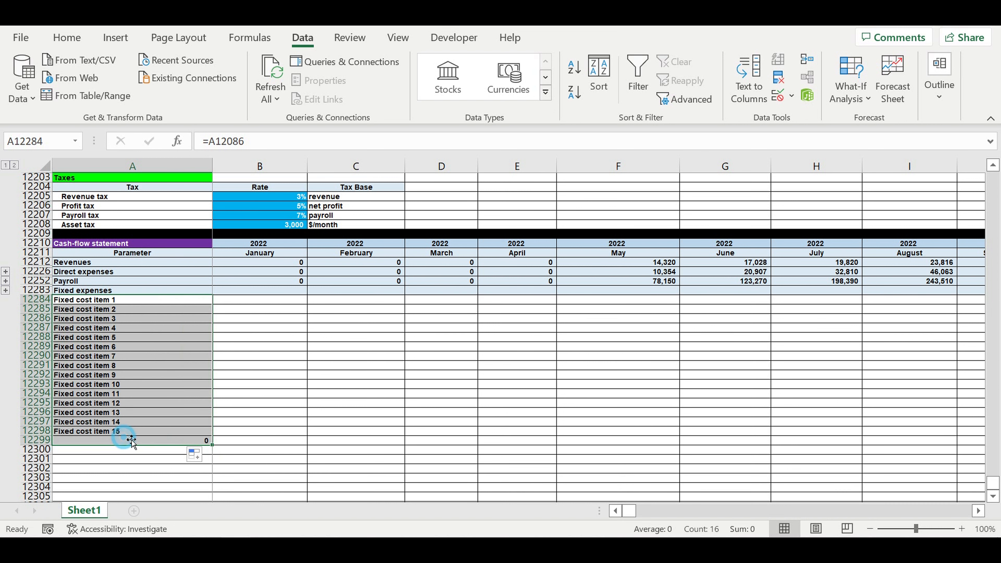
pyautogui.click(129, 439)
pyautogui.doubleClick(138, 441)
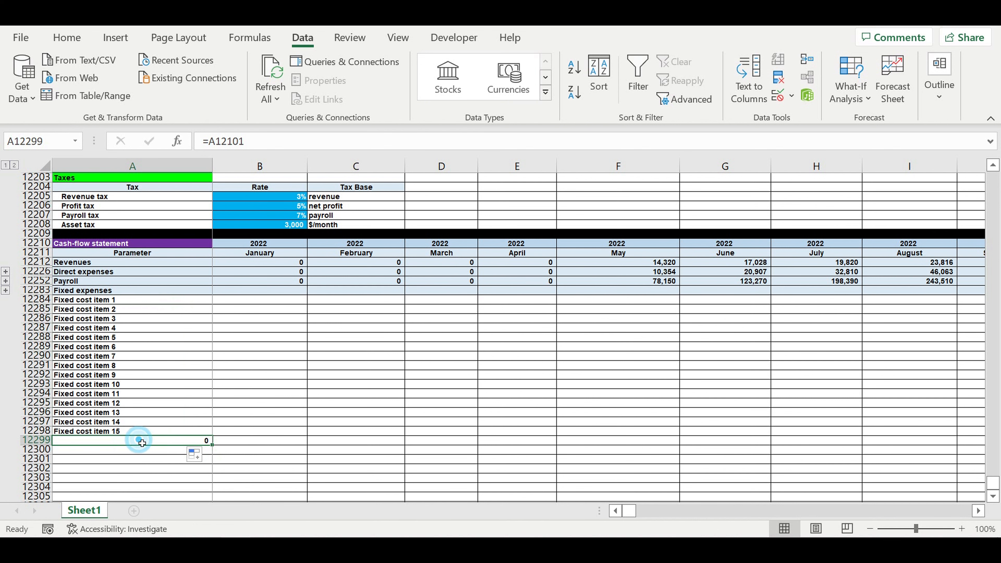
pyautogui.click(288, 384)
# - Extend the fixed cost item formulas in A12284:A12298 into the January column
pyautogui.moveTo(127, 298); pyautogui.dragTo(134, 431)
pyautogui.moveTo(212, 436); pyautogui.dragTo(317, 422)
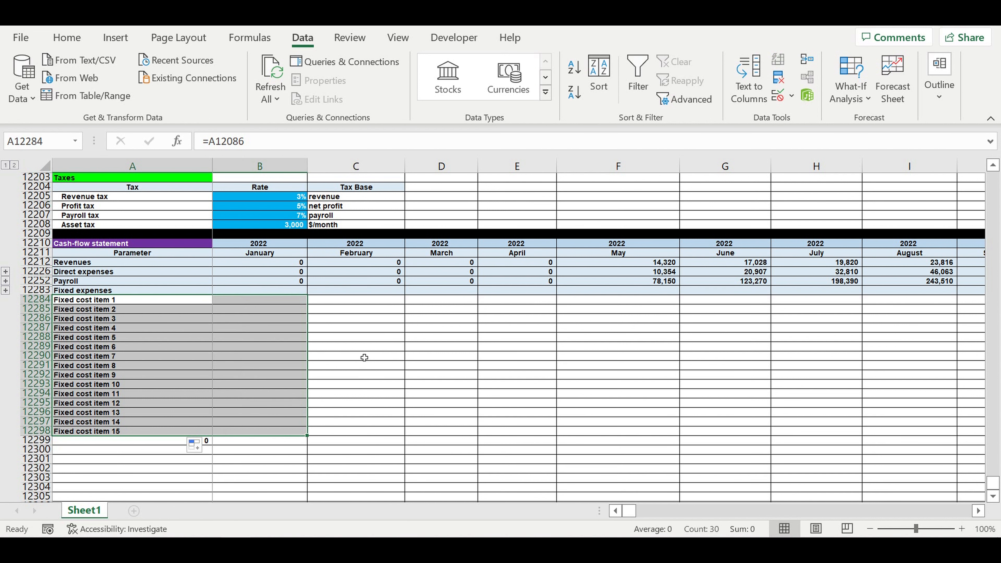
pyautogui.click(364, 357)
# - Total B12284:B12298 with SUM in B12283, and fill B12283:B12298 across the remaining months through column DQ
pyautogui.click(282, 290)
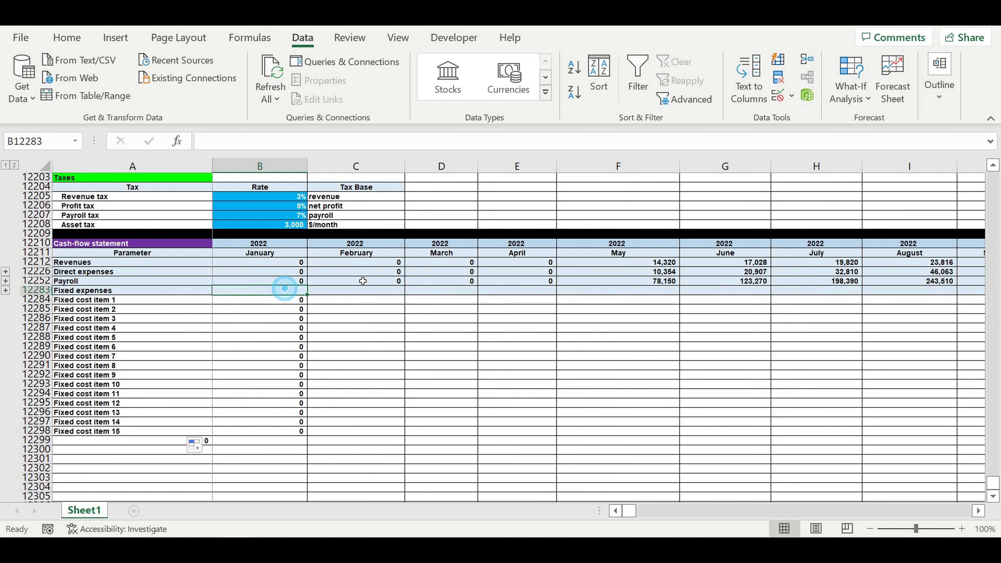
pyautogui.click(67, 38)
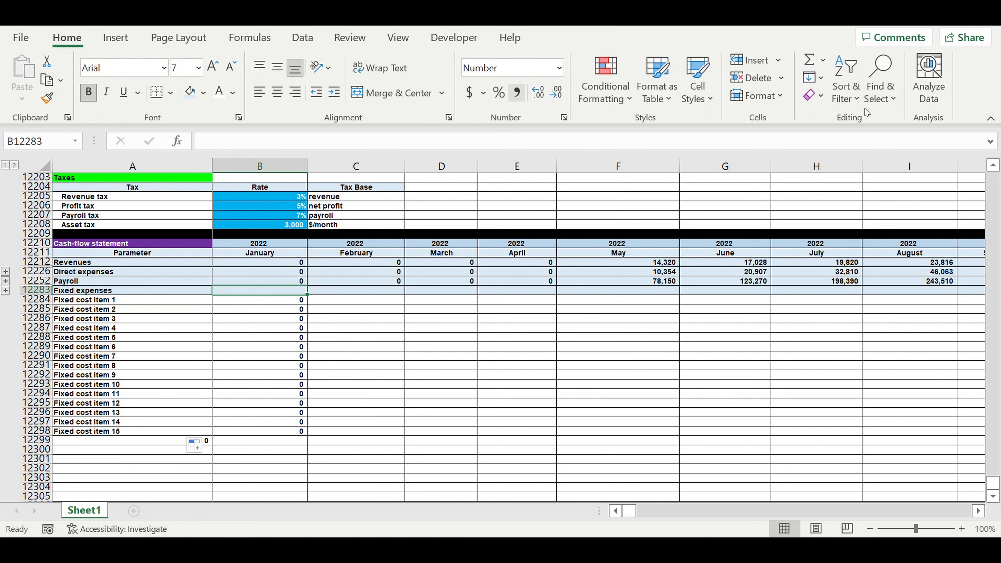
pyautogui.click(812, 58)
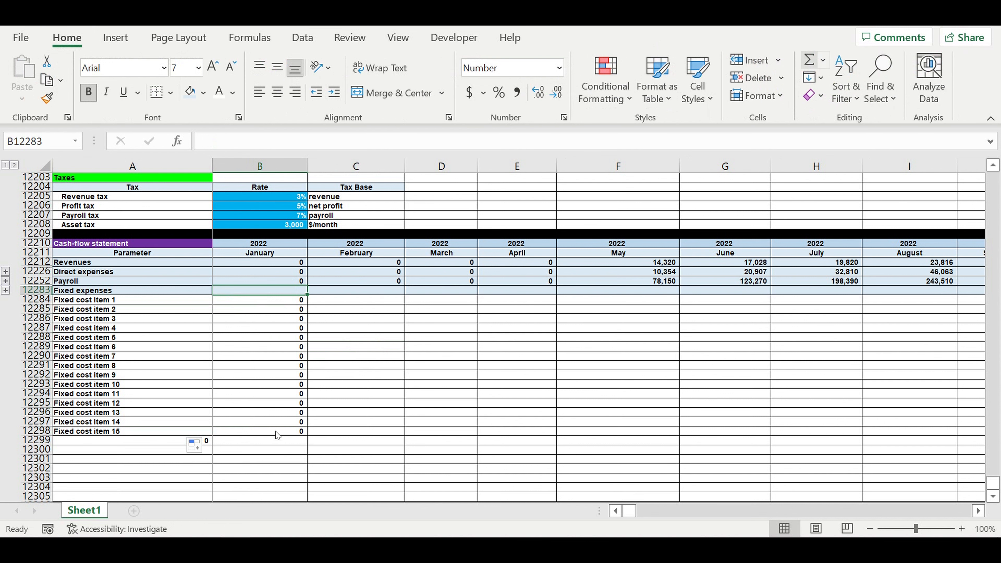
pyautogui.press('Return')
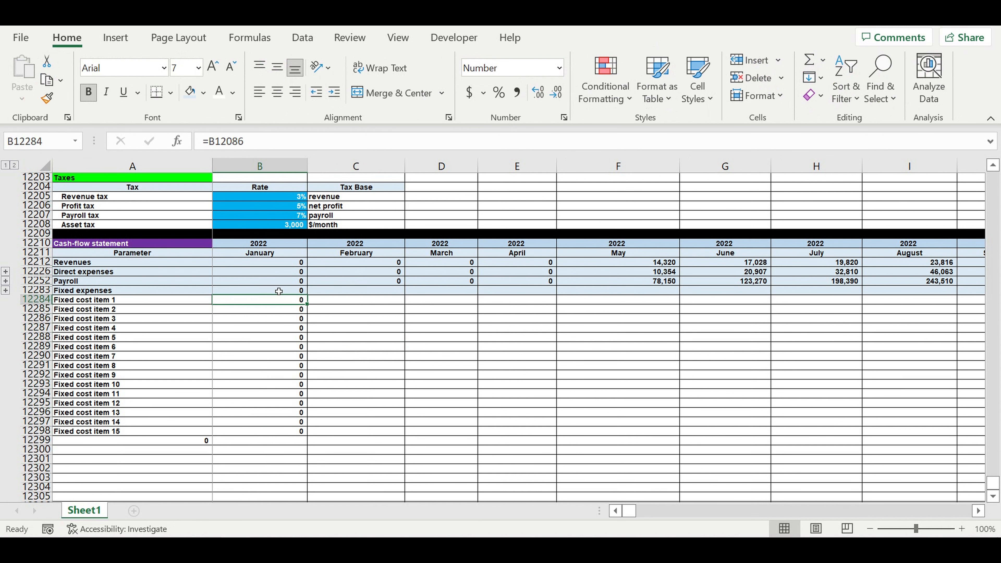
pyautogui.moveTo(279, 291)
pyautogui.mouseDown()
pyautogui.moveTo(281, 414)
pyautogui.moveTo(292, 433)
pyautogui.moveTo(970, 434)
pyautogui.moveTo(927, 398)
pyautogui.moveTo(789, 336)
pyautogui.moveTo(715, 329)
pyautogui.moveTo(723, 335)
pyautogui.mouseUp()
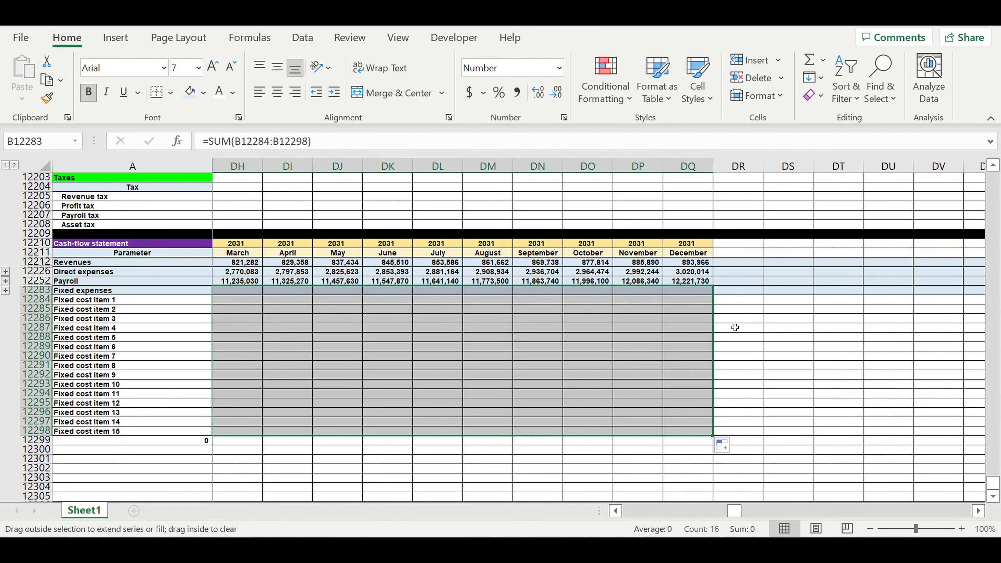
pyautogui.click(395, 338)
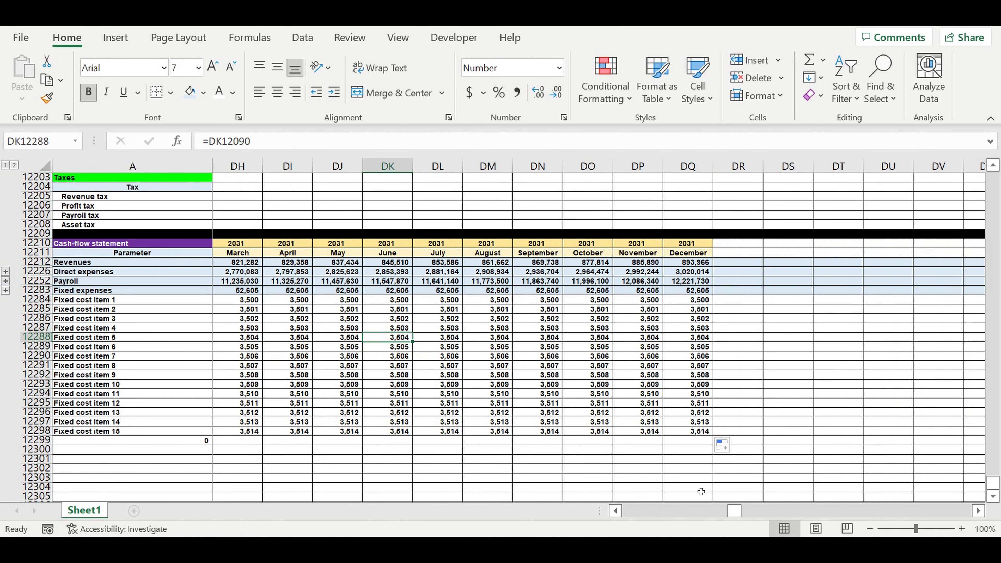
# - Indent the fixed cost item labels in A12284:A12298
pyautogui.moveTo(739, 515); pyautogui.dragTo(145, 354)
pyautogui.moveTo(75, 299); pyautogui.dragTo(89, 432)
pyautogui.click(334, 92)
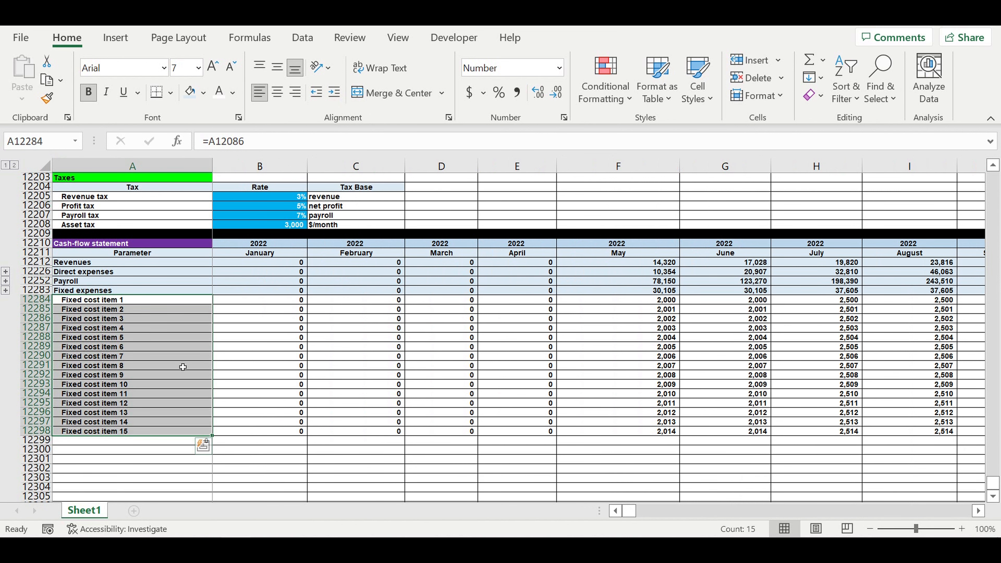
pyautogui.click(182, 367)
# - Label A12299 "Taxes" and give row 12299 the same light blue fill as the other total rows
pyautogui.click(85, 442)
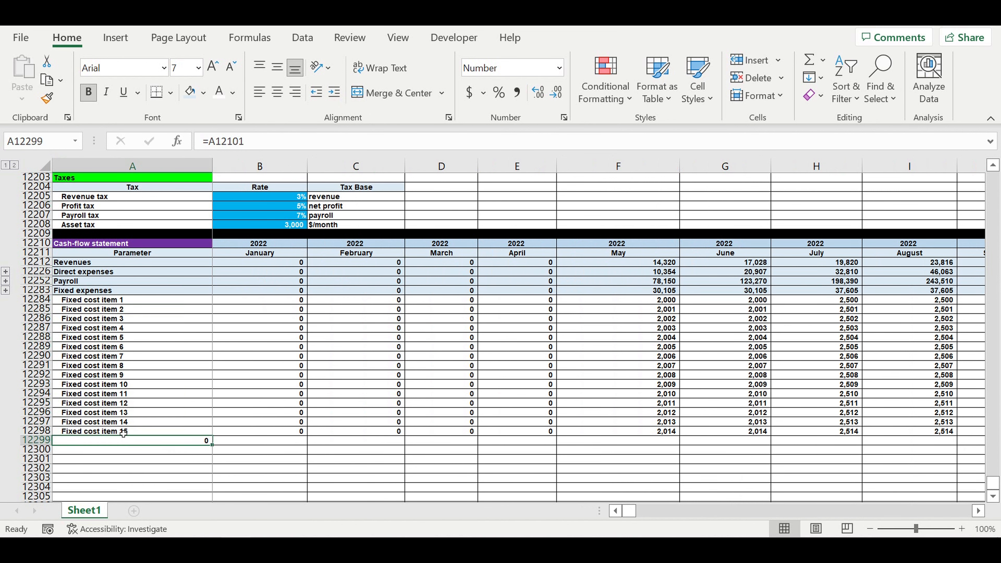
pyautogui.write('Taxes')
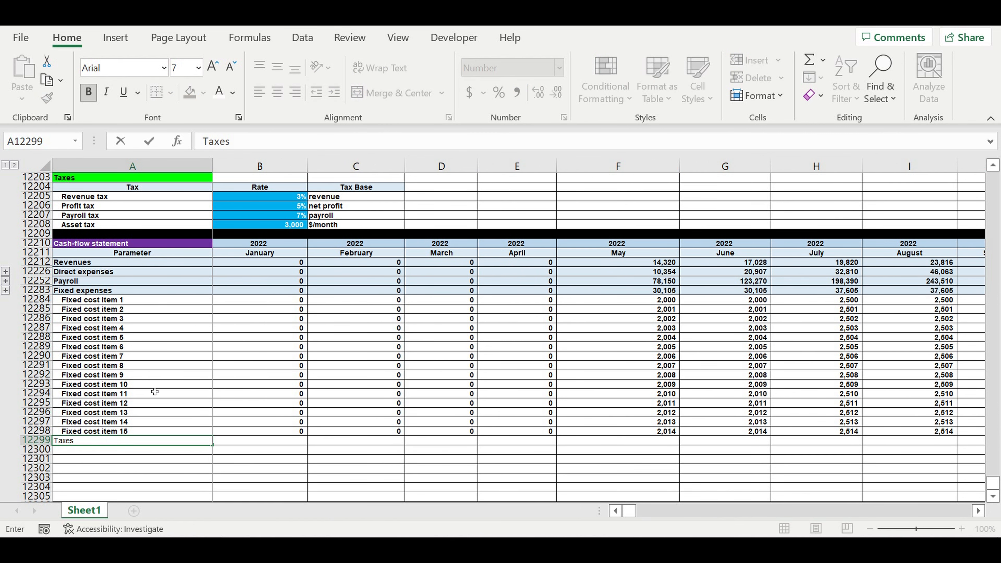
pyautogui.press('Return')
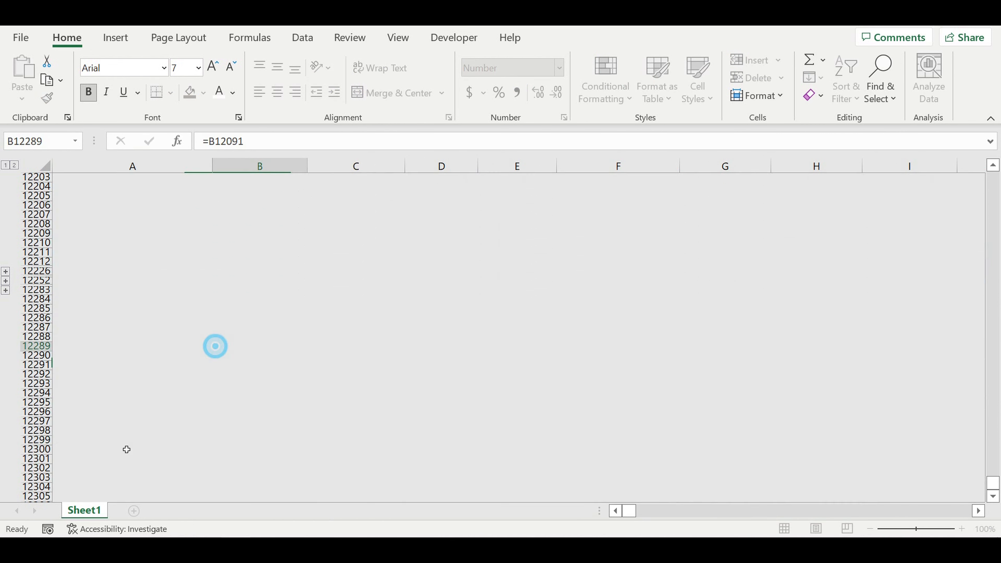
pyautogui.click(36, 440)
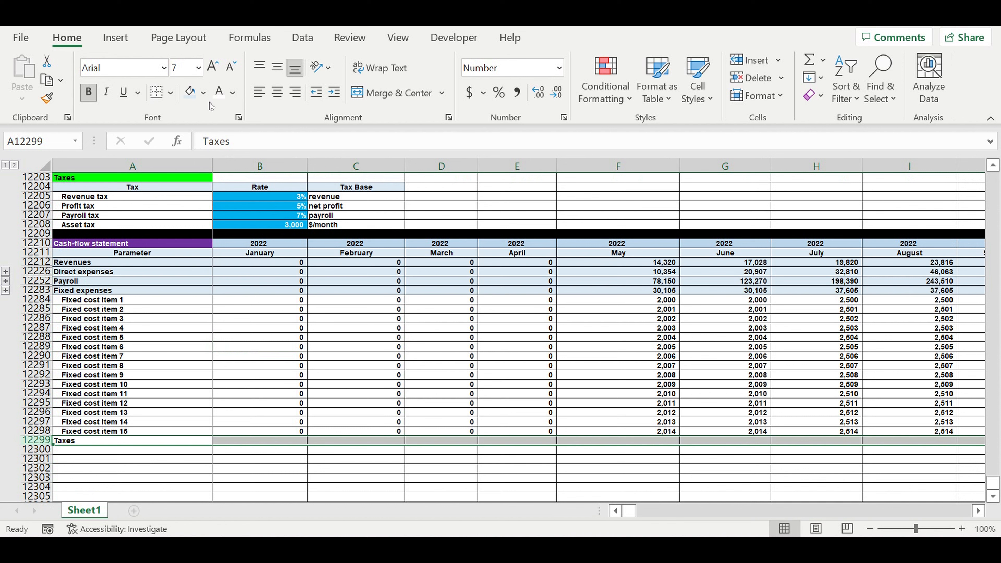
pyautogui.click(190, 92)
pyautogui.click(122, 365)
# - Group the fixed cost item rows 12284 to 12298 and collapse the group
pyautogui.moveTo(42, 309); pyautogui.dragTo(22, 433)
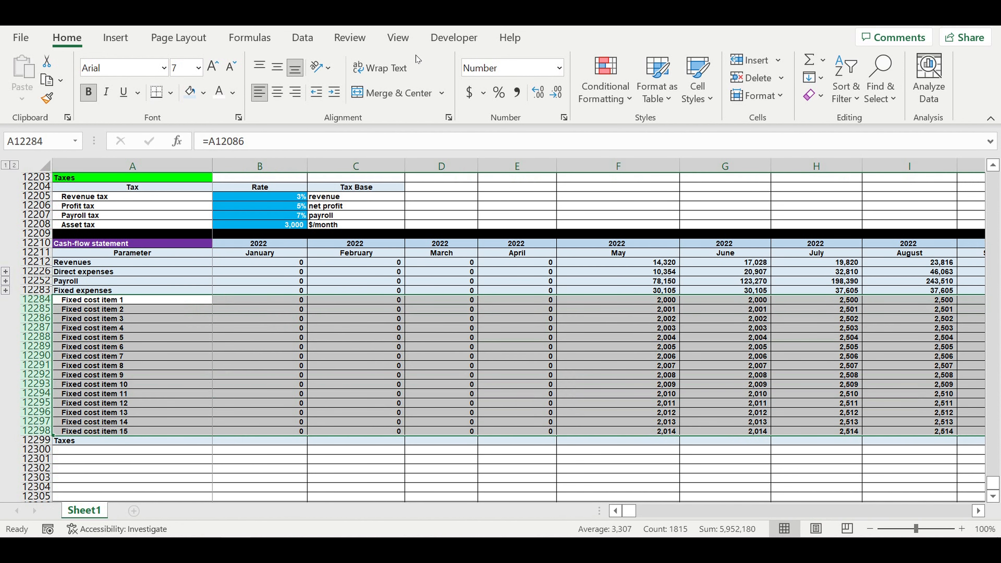
pyautogui.click(302, 38)
pyautogui.click(939, 82)
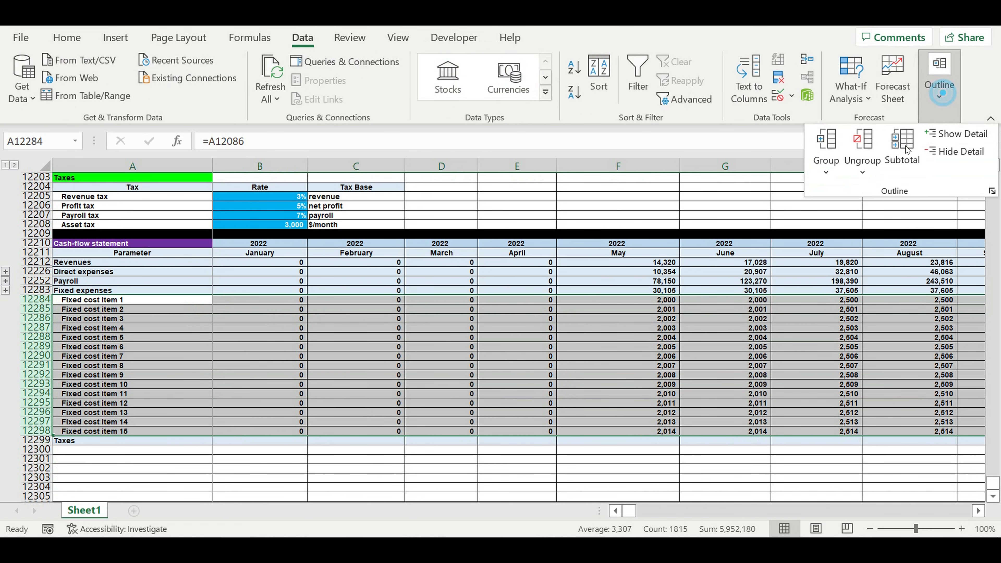
pyautogui.click(826, 171)
pyautogui.click(823, 202)
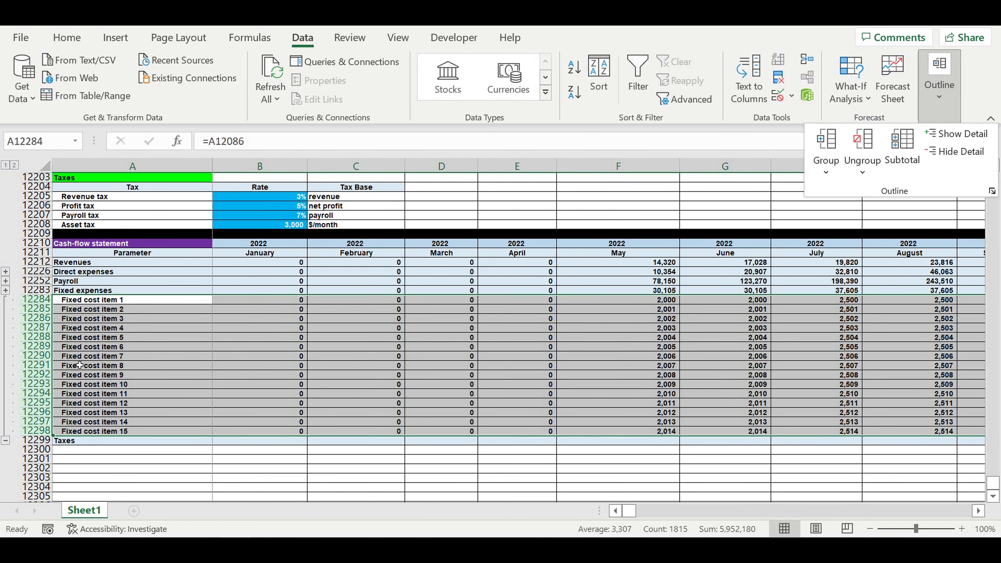
pyautogui.click(5, 440)
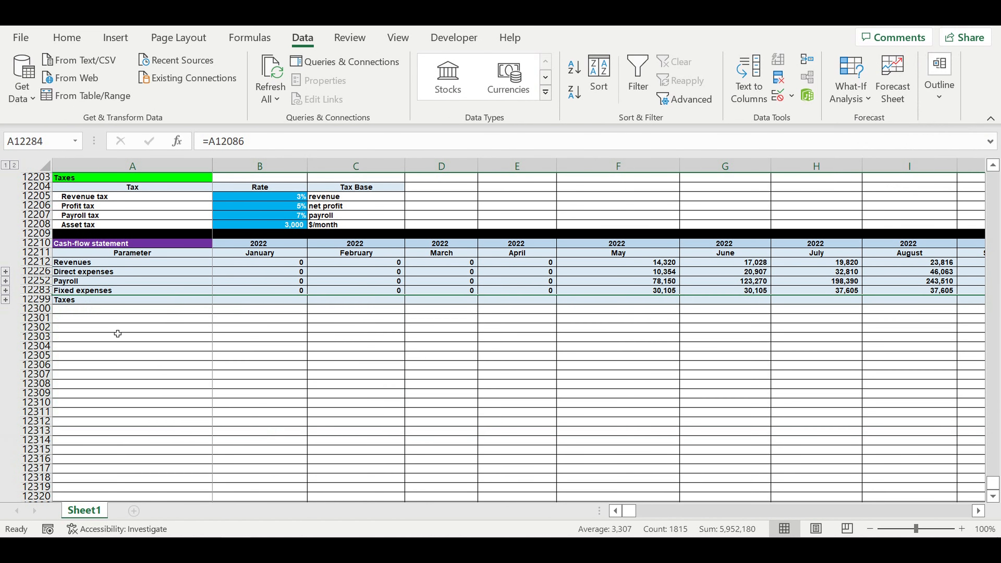
# - Link A12300 to the revenue tax label in A12205 and indent it
pyautogui.click(86, 309)
pyautogui.write('=')
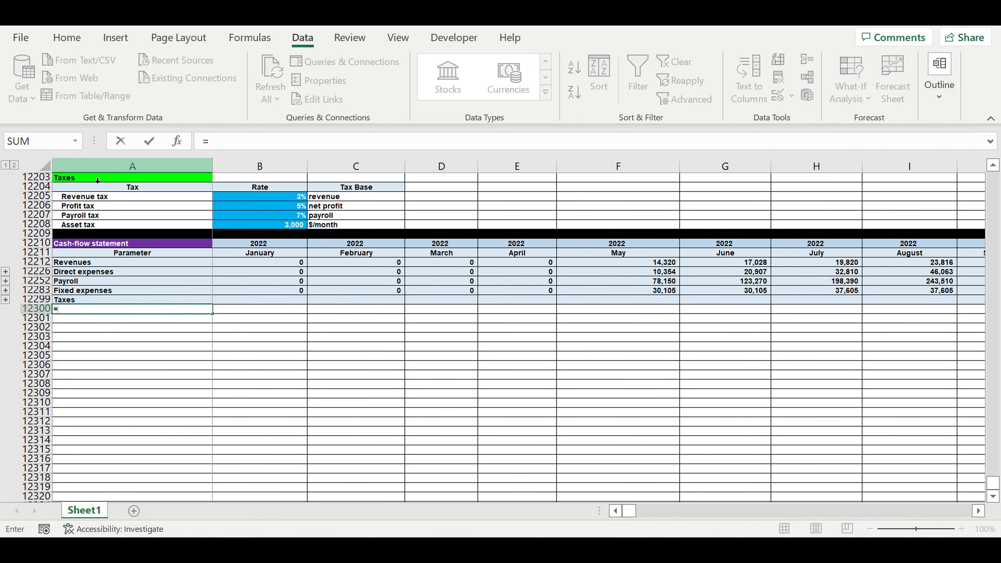
pyautogui.click(69, 199)
pyautogui.press('Return')
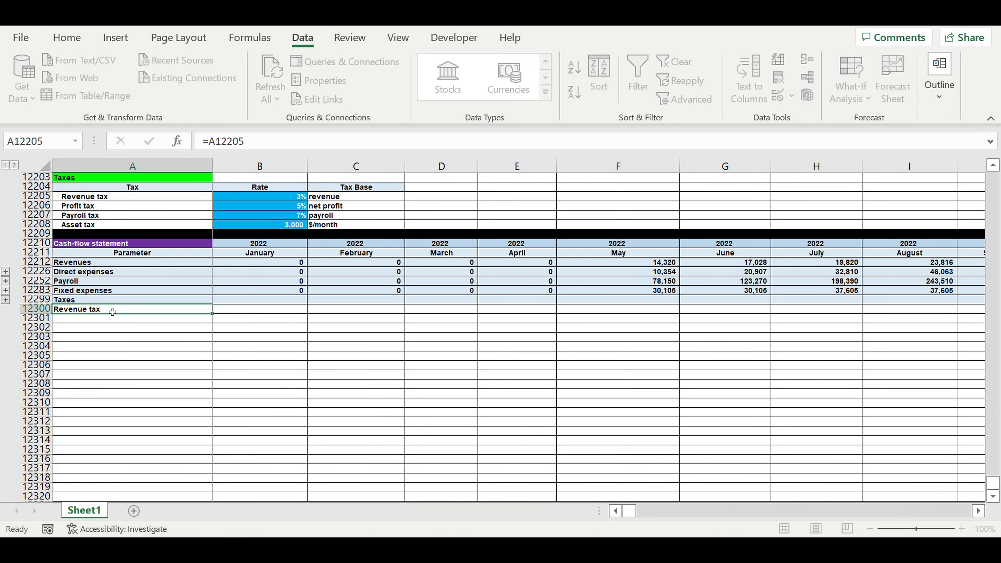
pyautogui.click(121, 306)
pyautogui.click(66, 37)
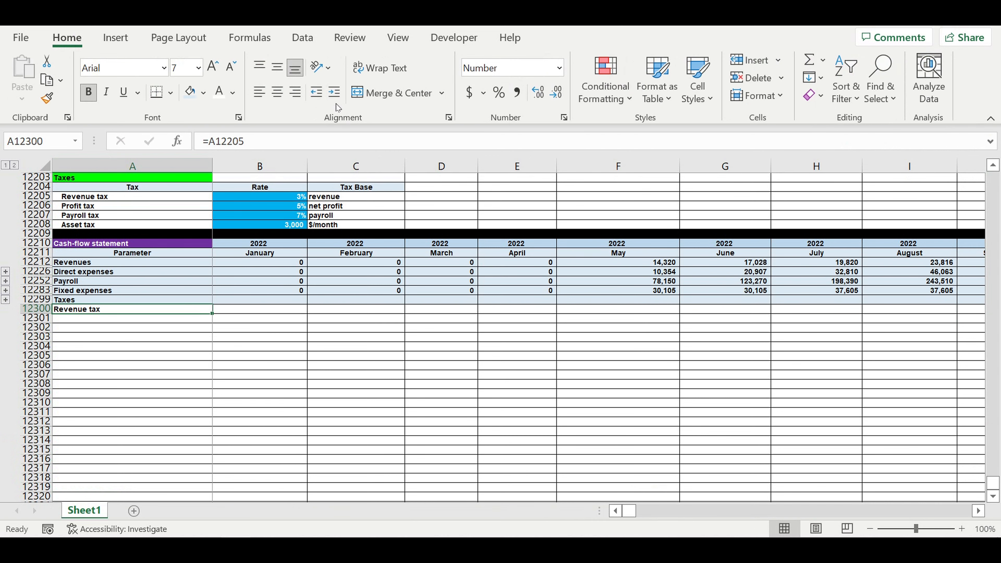
pyautogui.click(334, 91)
# - Fill the tax label formula from A12300 down through A12305 and clear the surplus cells A12304:A12305
pyautogui.moveTo(212, 313); pyautogui.dragTo(225, 359)
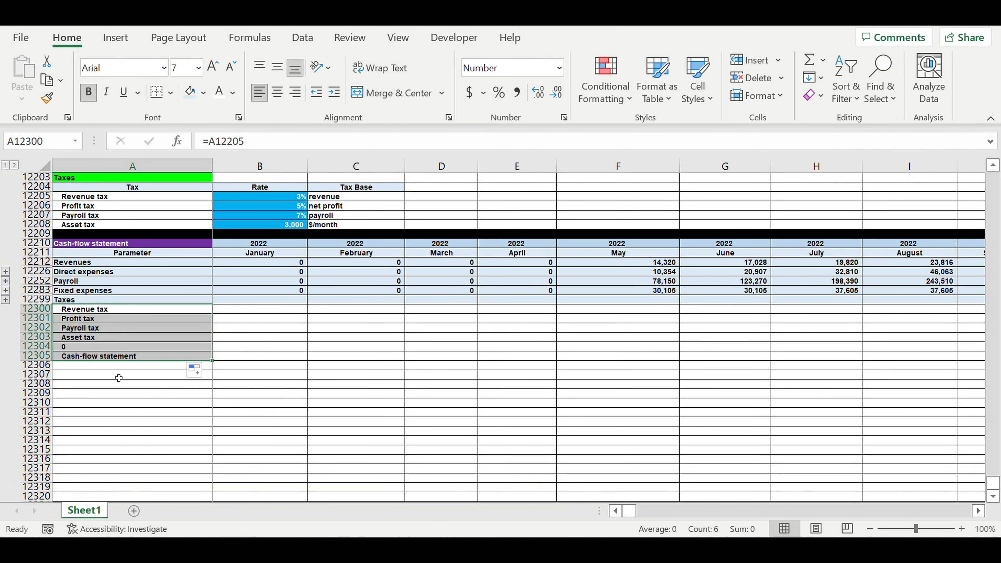
pyautogui.moveTo(81, 349); pyautogui.dragTo(99, 355)
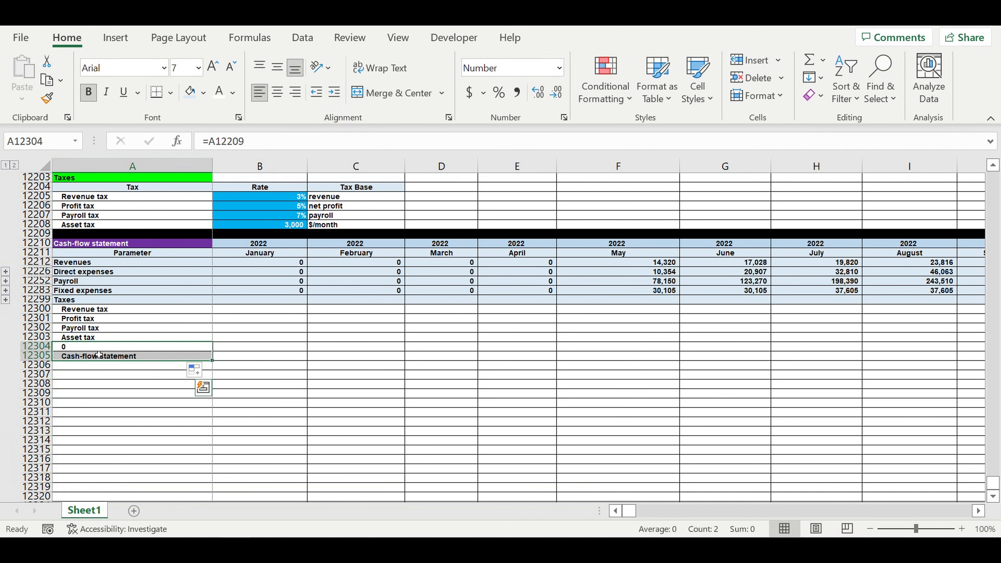
pyautogui.press('Delete')
pyautogui.click(192, 338)
pyautogui.click(247, 335)
# - Calculate January revenue tax in B12300 as revenues in B12212 times the rate in B12205, locking the rate reference
pyautogui.click(229, 310)
pyautogui.write('=')
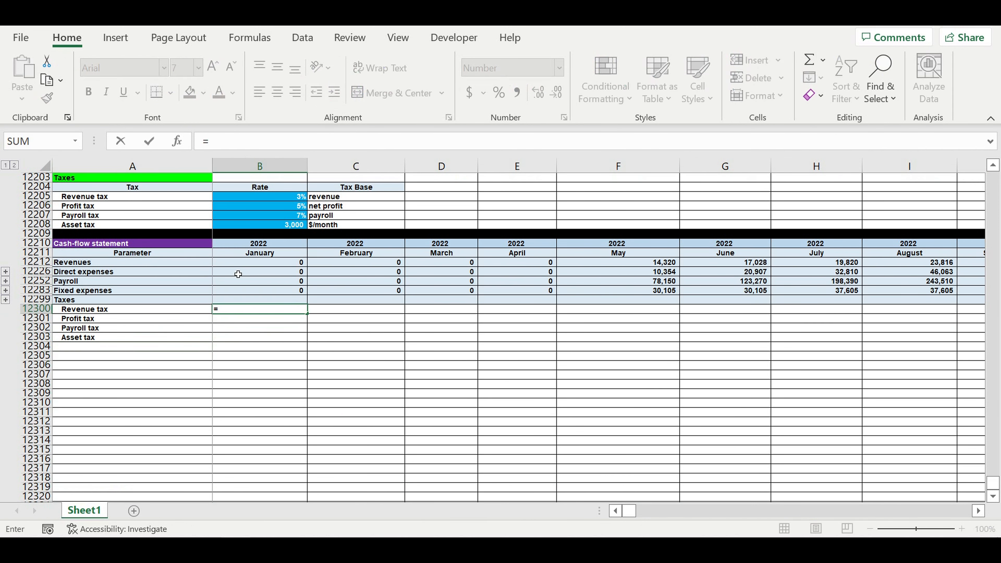
pyautogui.click(245, 264)
pyautogui.write('*')
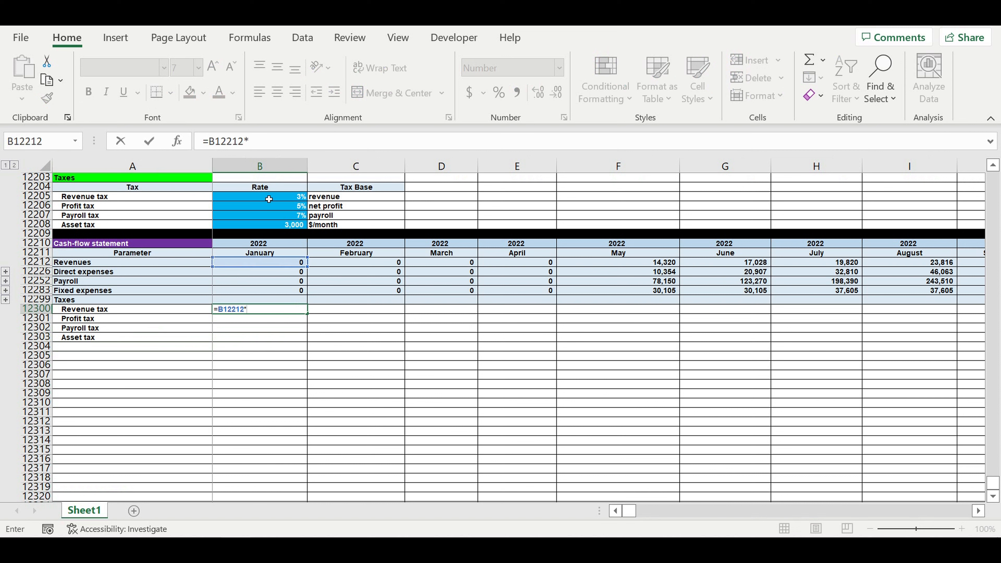
pyautogui.click(269, 199)
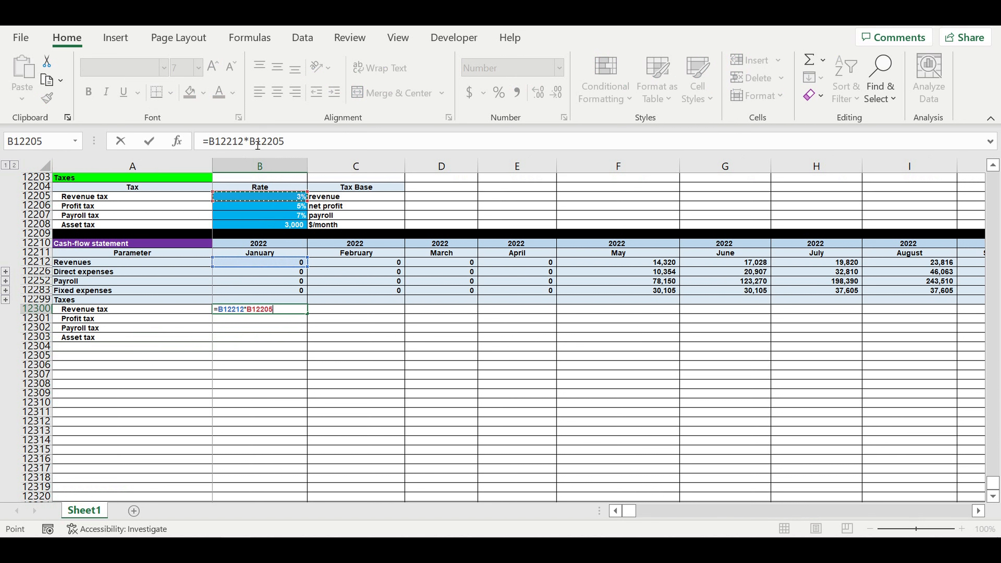
pyautogui.moveTo(250, 142); pyautogui.dragTo(255, 142)
pyautogui.press('Left')
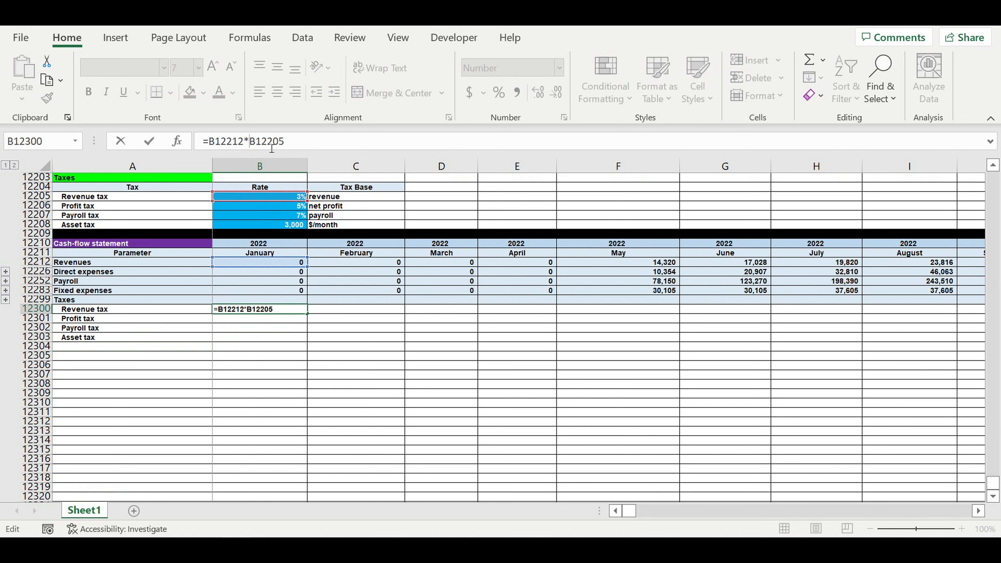
pyautogui.press('Return')
# - Calculate January payroll tax in B12302 with the formula =B12252*$B$12206
pyautogui.click(291, 327)
pyautogui.write('=')
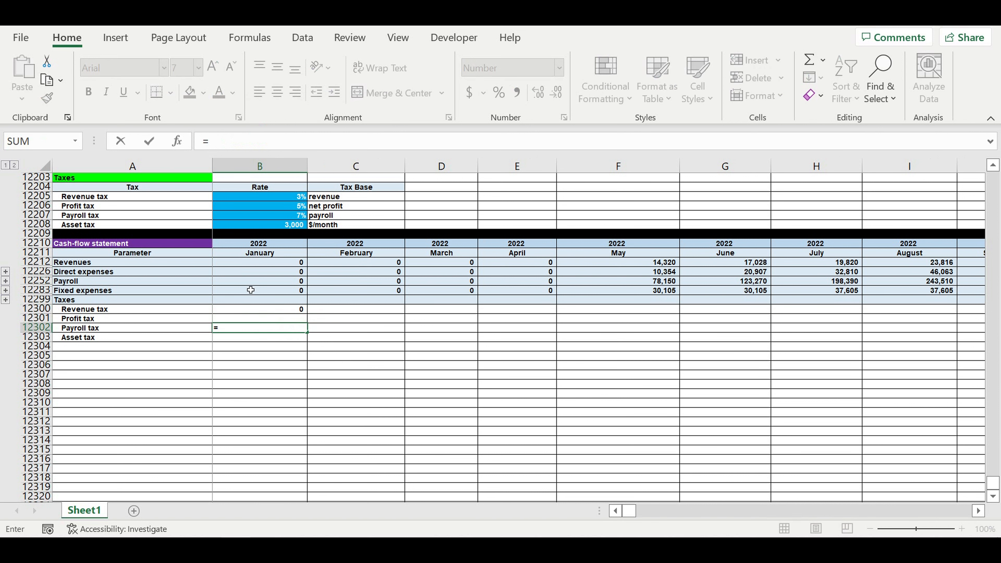
pyautogui.click(259, 282)
pyautogui.write('*')
pyautogui.click(275, 209)
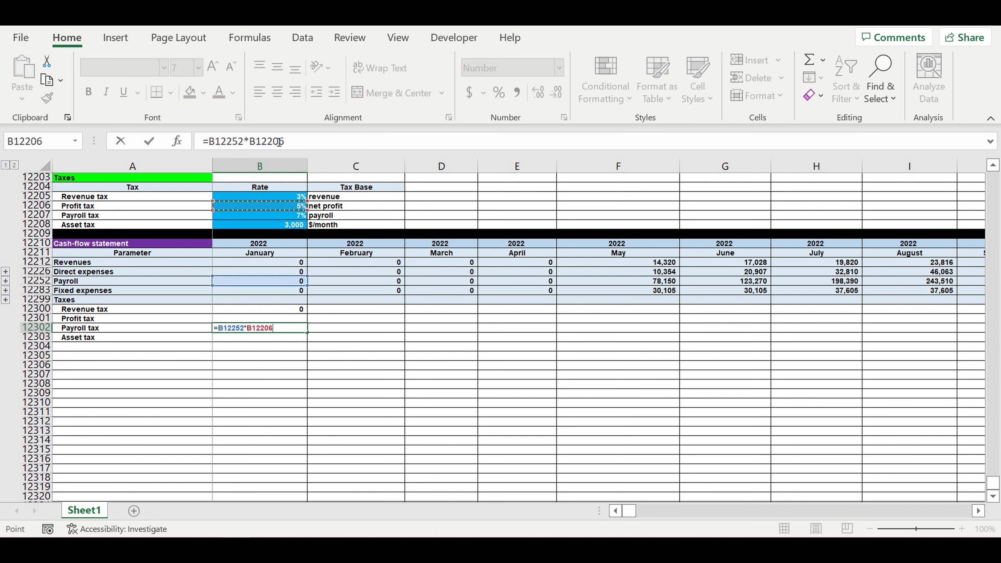
pyautogui.click(260, 146)
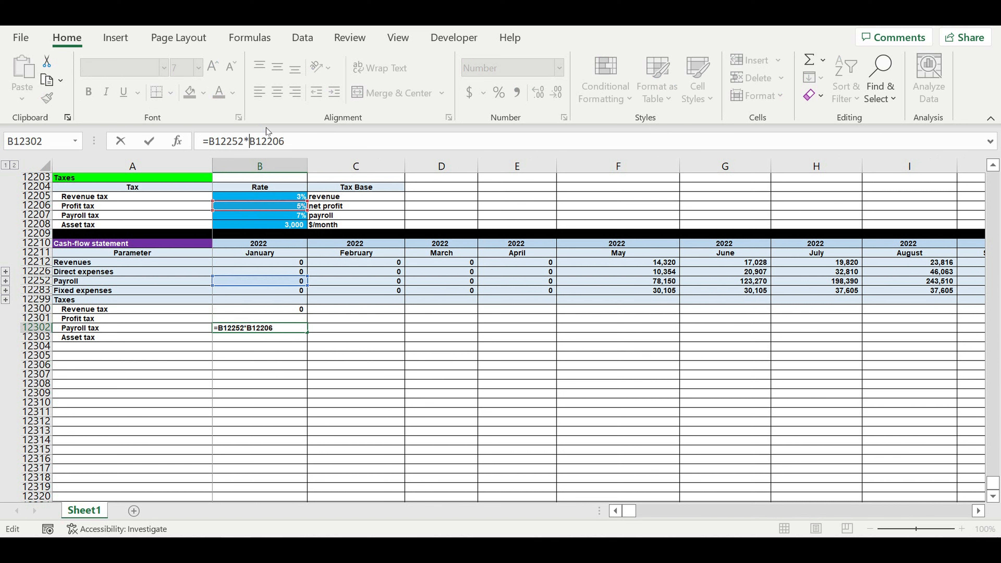
pyautogui.write('$')
pyautogui.press('Right')
pyautogui.write('$')
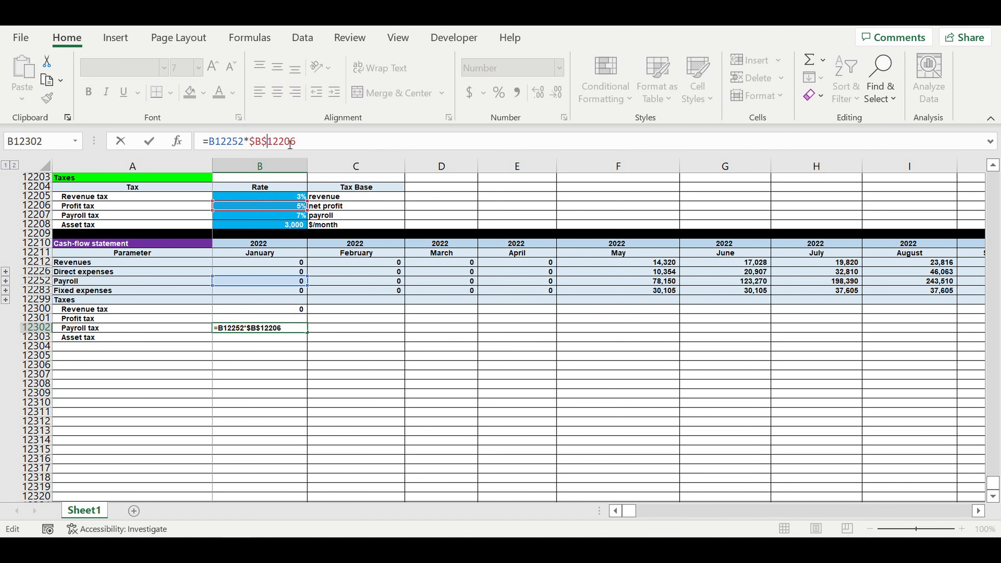
pyautogui.press('Return')
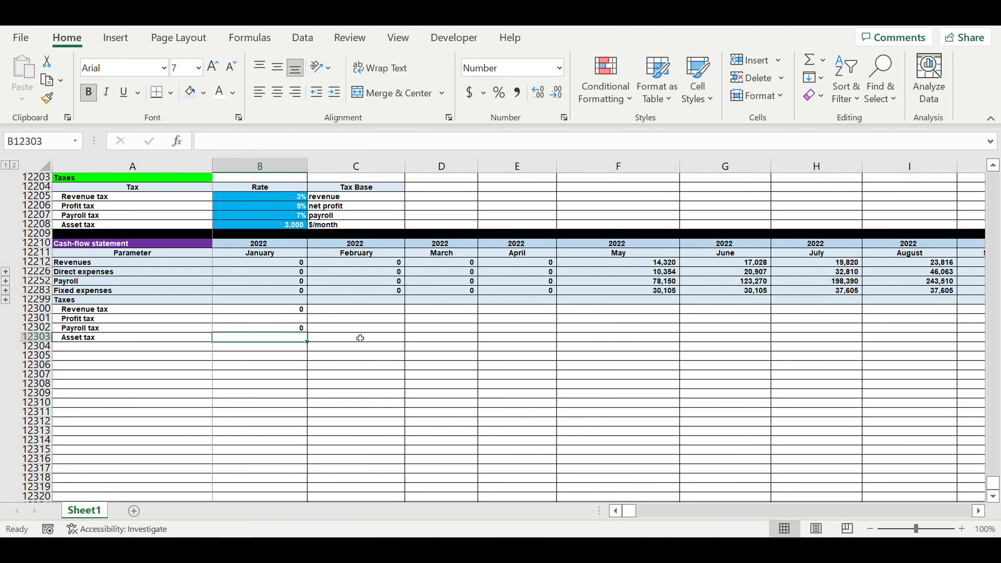
# - Calculate January asset tax in B12303 with =$B$12208*B163, using the Operating activity start (0-1-1) flag
pyautogui.write('=')
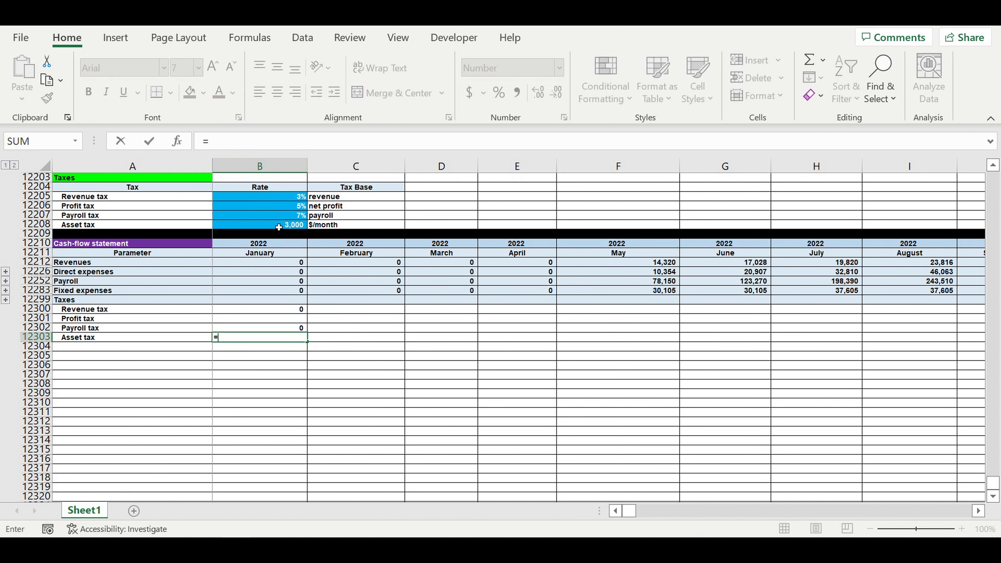
pyautogui.click(278, 227)
pyautogui.click(214, 142)
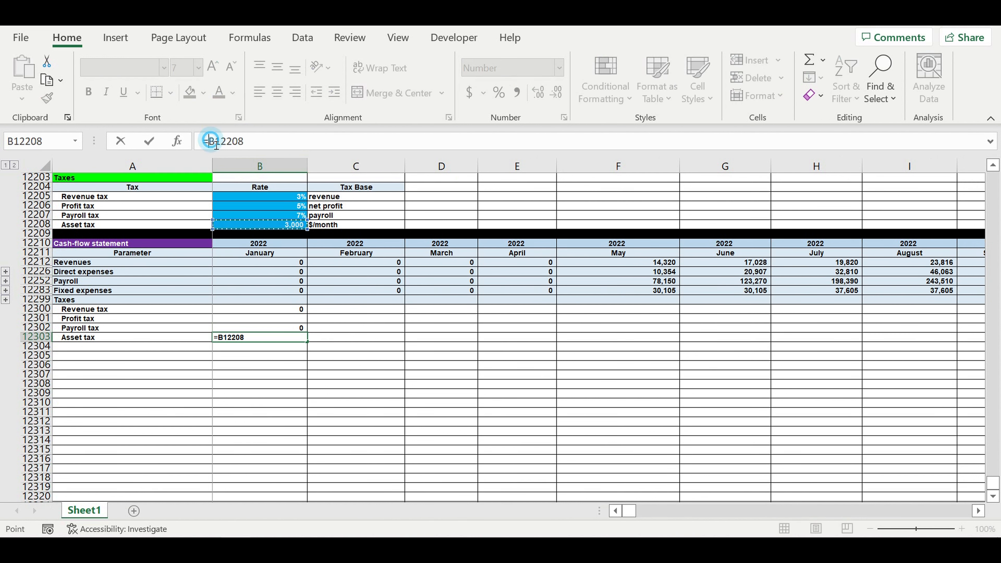
pyautogui.write('$')
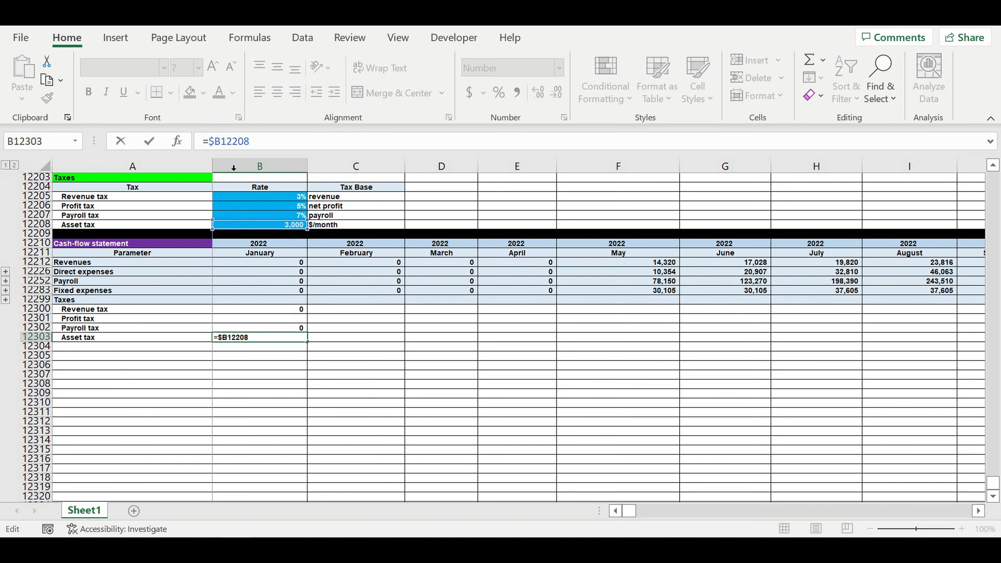
pyautogui.click(221, 142)
pyautogui.write('$')
pyautogui.click(262, 139)
pyautogui.write('*')
pyautogui.moveTo(993, 482); pyautogui.dragTo(993, 178)
pyautogui.scroll(-20, 404, 375)
pyautogui.scroll(-15, 401, 374)
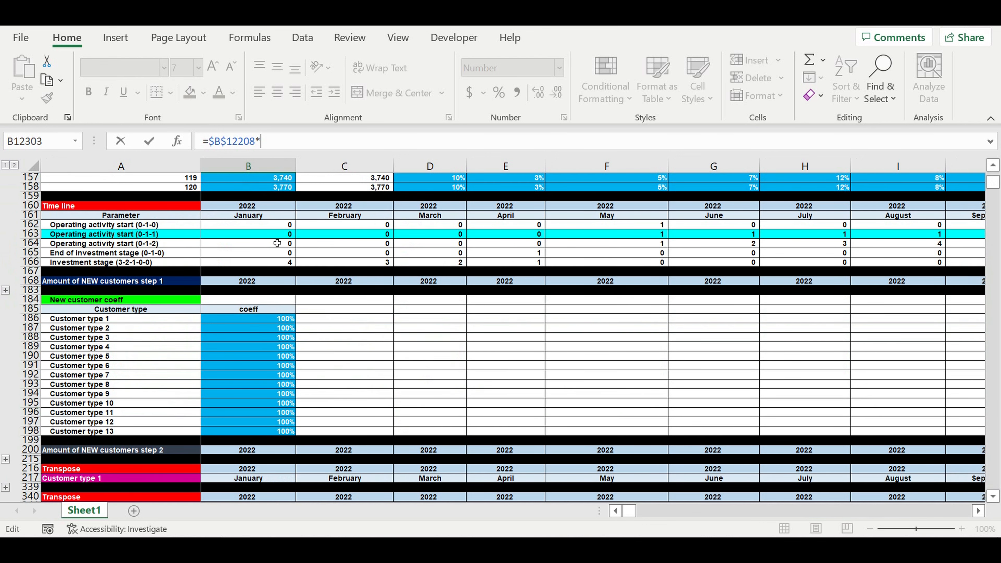
pyautogui.click(265, 235)
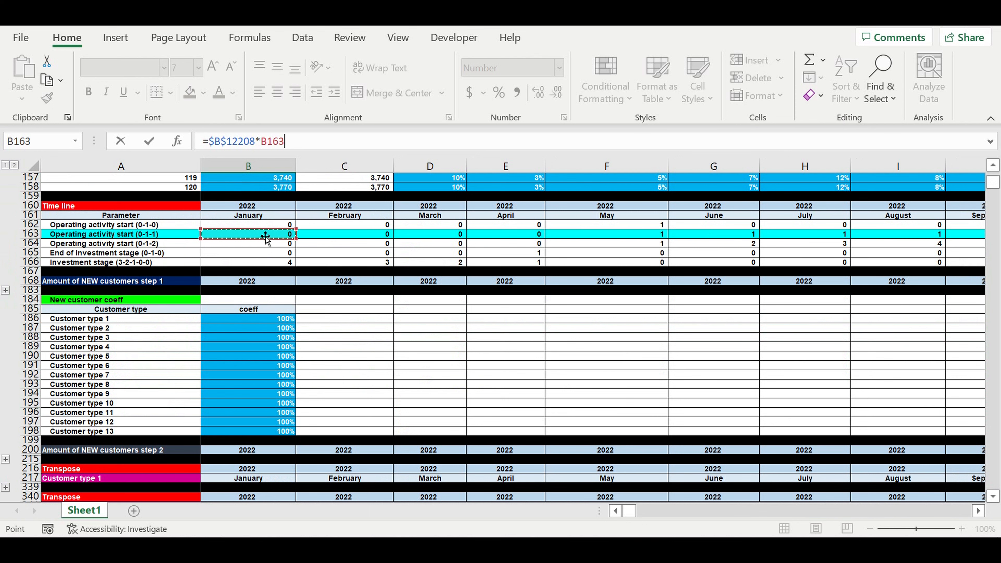
pyautogui.press('Return')
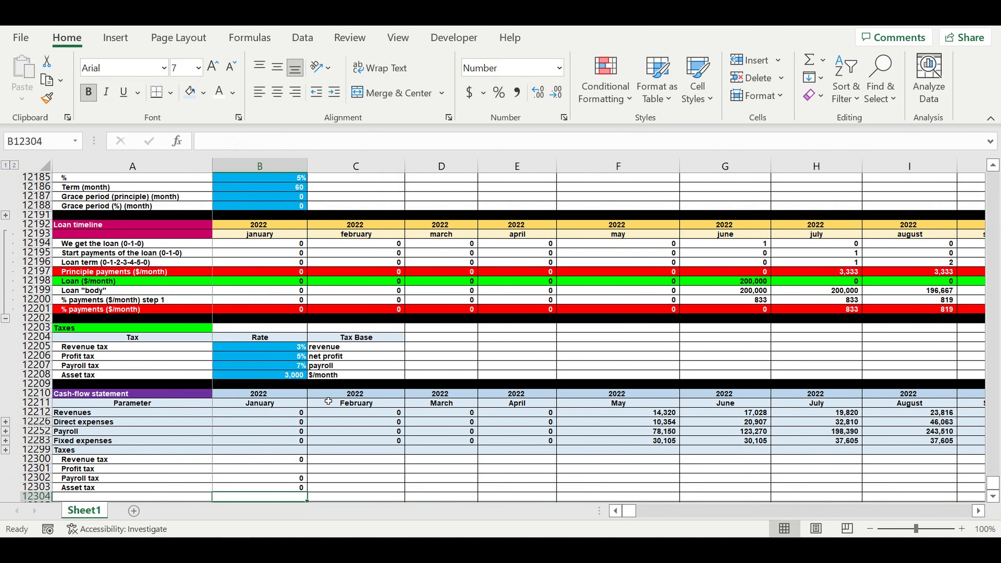
# - Total B12300:B12303 with SUM in B12299, and fill B12299:B12303 across the remaining months through December 2031
pyautogui.scroll(-3, 328, 401)
pyautogui.click(277, 384)
pyautogui.doubleClick(810, 60)
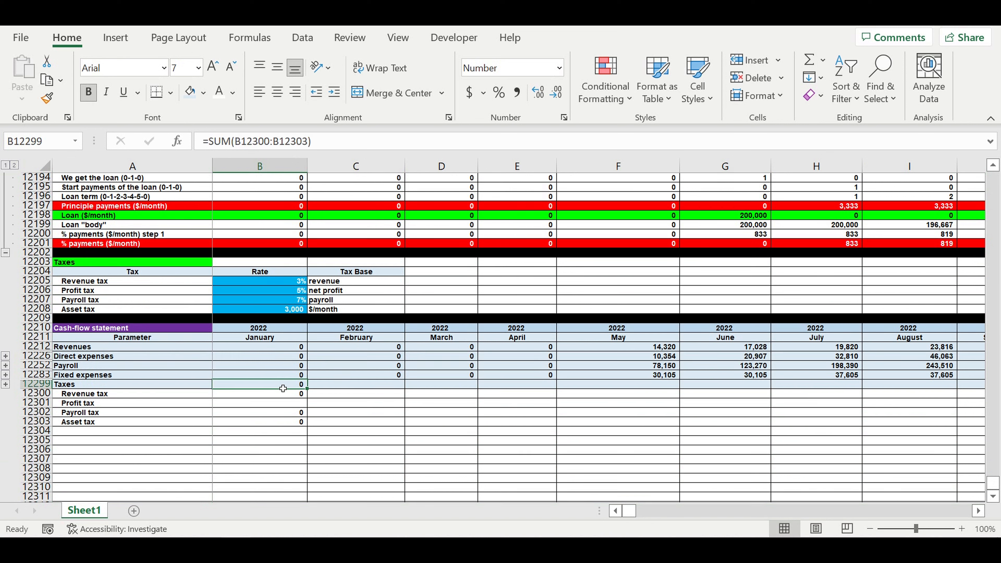
pyautogui.moveTo(276, 386); pyautogui.dragTo(866, 404)
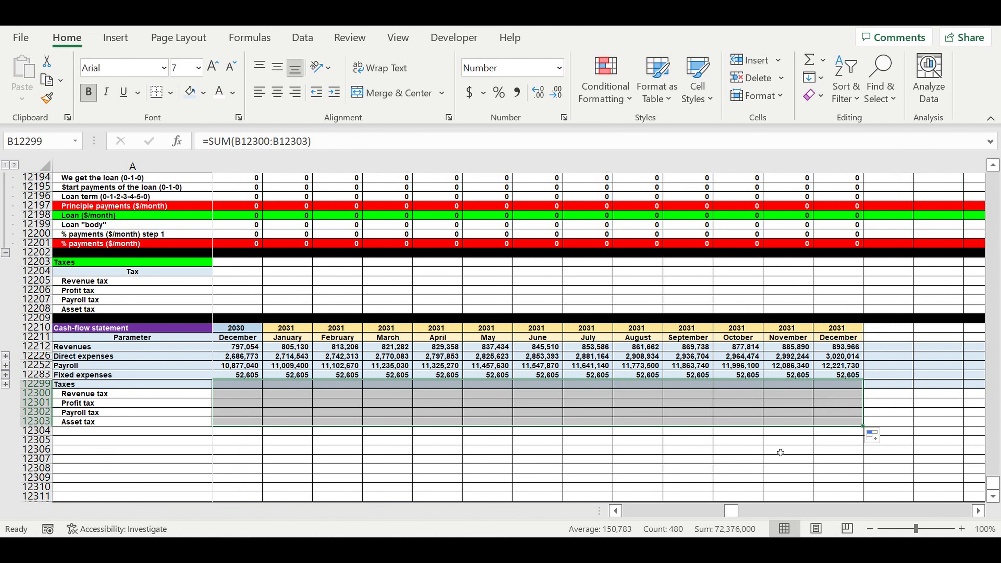
pyautogui.click(772, 442)
pyautogui.moveTo(731, 511); pyautogui.dragTo(549, 524)
pyautogui.scroll(-2, 221, 406)
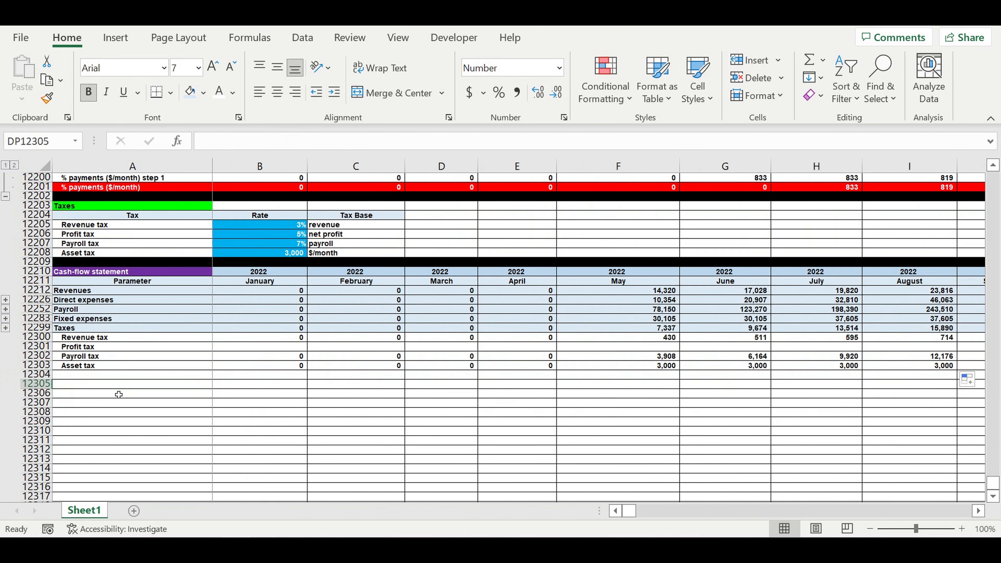
# - Enter the label "Result from operating activity" in A12304
pyautogui.click(85, 371)
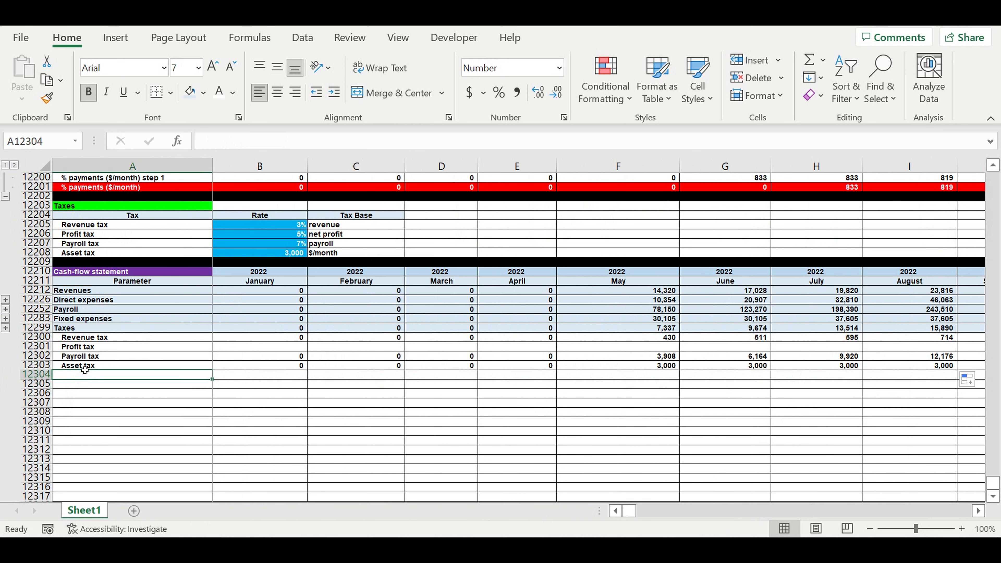
pyautogui.write('O')
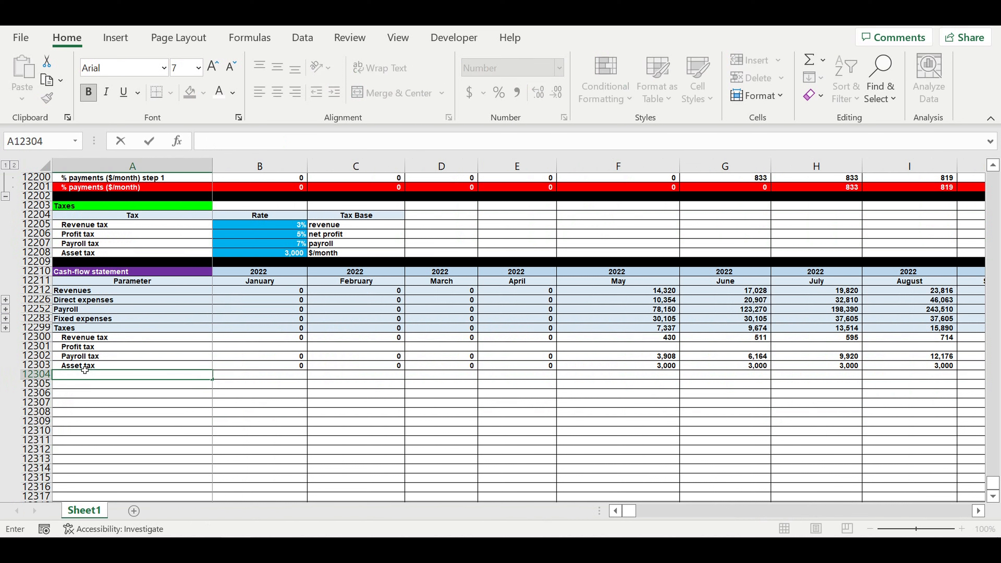
pyautogui.write('esult from operating ac')
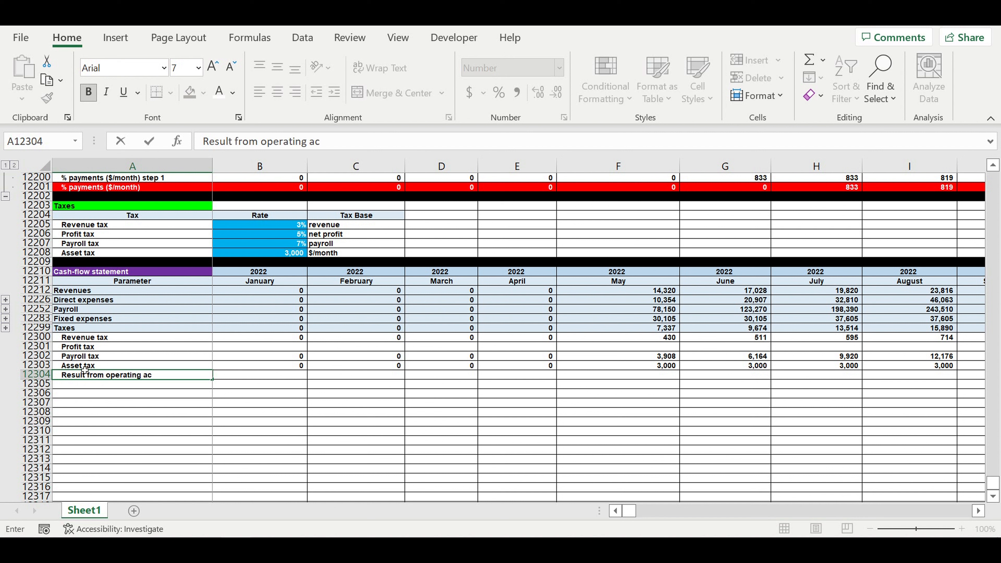
pyautogui.write('tivity')
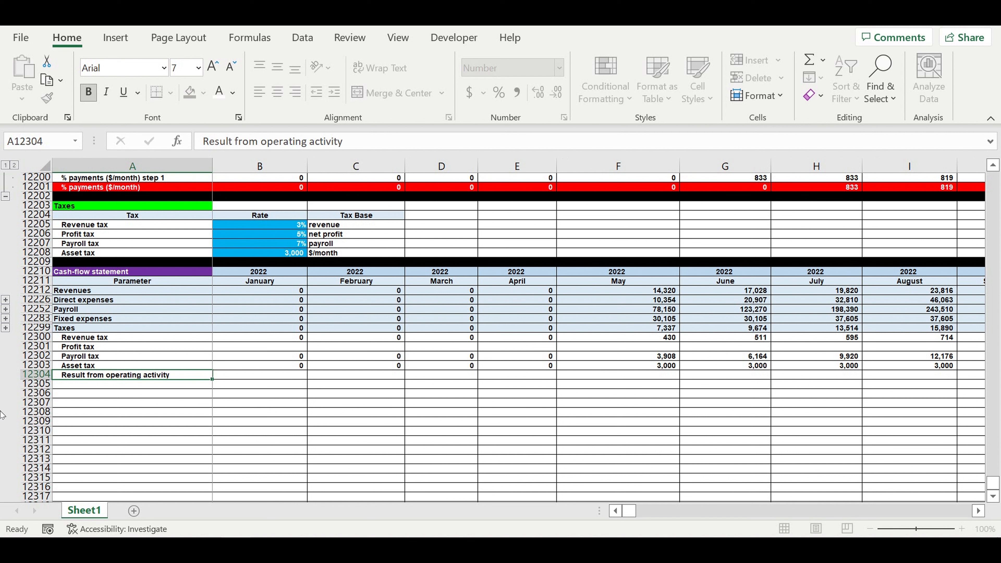
# - Remove the indent from the "Result from operating activity" label in A12304
pyautogui.press('Return')
pyautogui.moveTo(50, 426); pyautogui.dragTo(94, 394)
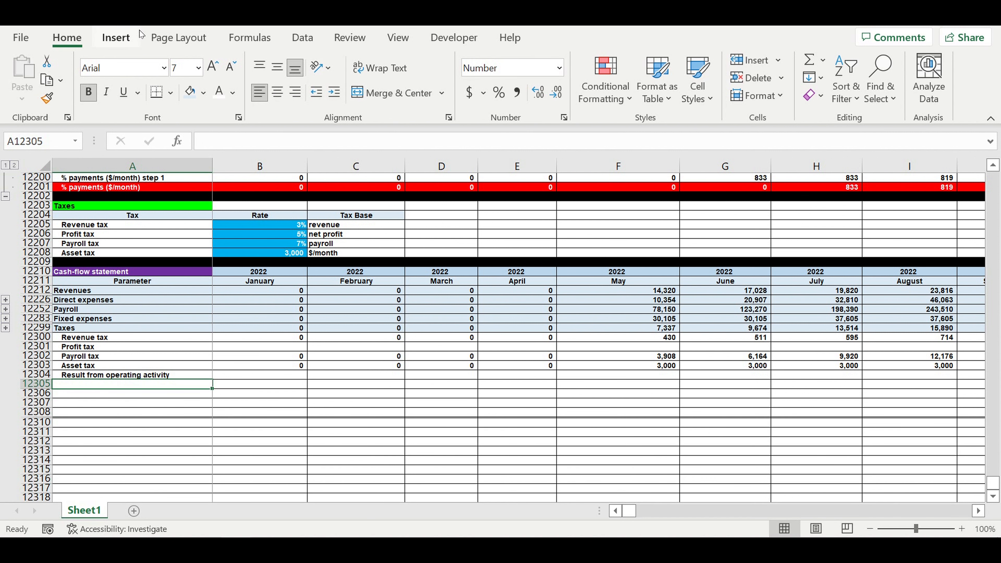
pyautogui.hotkey('ctrl', 'z')
pyautogui.click(91, 430)
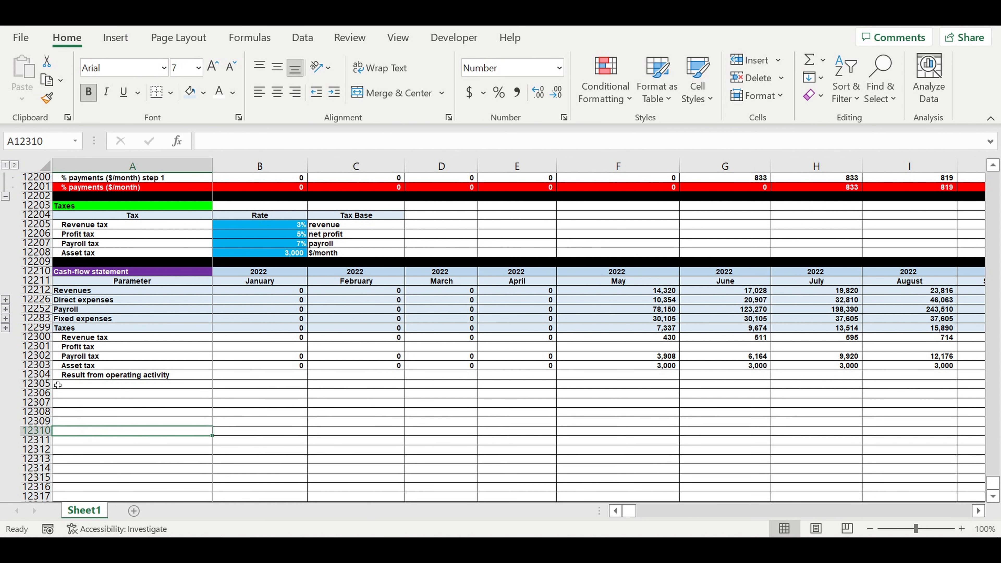
pyautogui.click(81, 376)
pyautogui.click(316, 92)
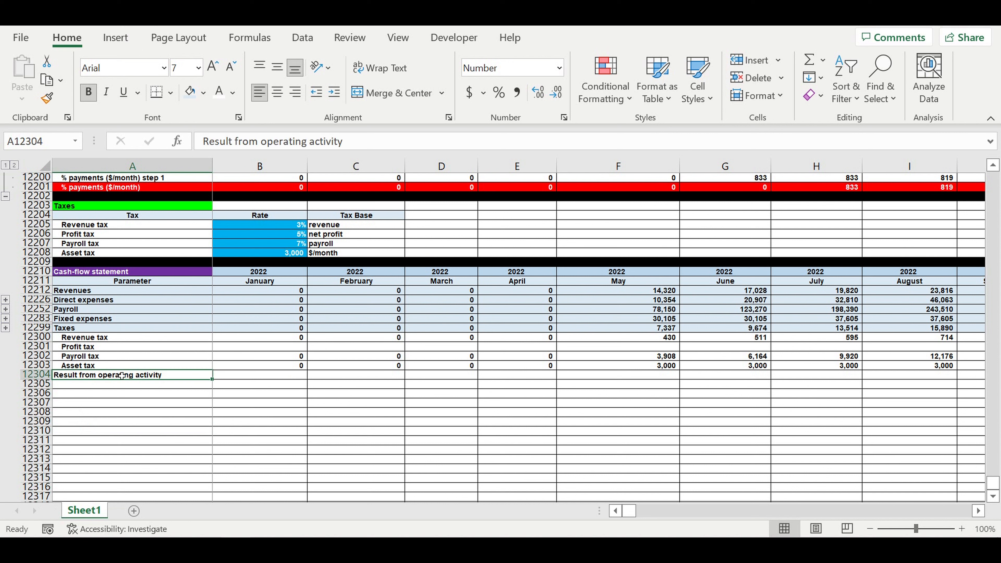
pyautogui.click(97, 386)
# - Group the tax detail rows 12300 to 12303 so they can collapse under the Taxes total
pyautogui.moveTo(39, 337); pyautogui.dragTo(40, 366)
pyautogui.click(303, 38)
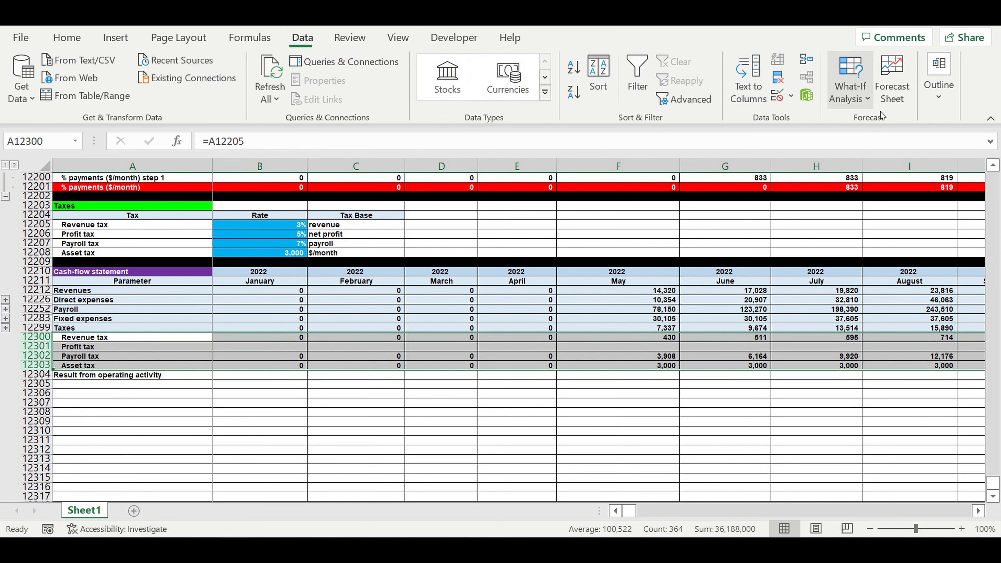
pyautogui.click(939, 77)
pyautogui.click(825, 172)
pyautogui.click(857, 195)
pyautogui.click(183, 397)
# - Fill the whole "Result from operating activity" row 12304 with yellow
pyautogui.click(35, 374)
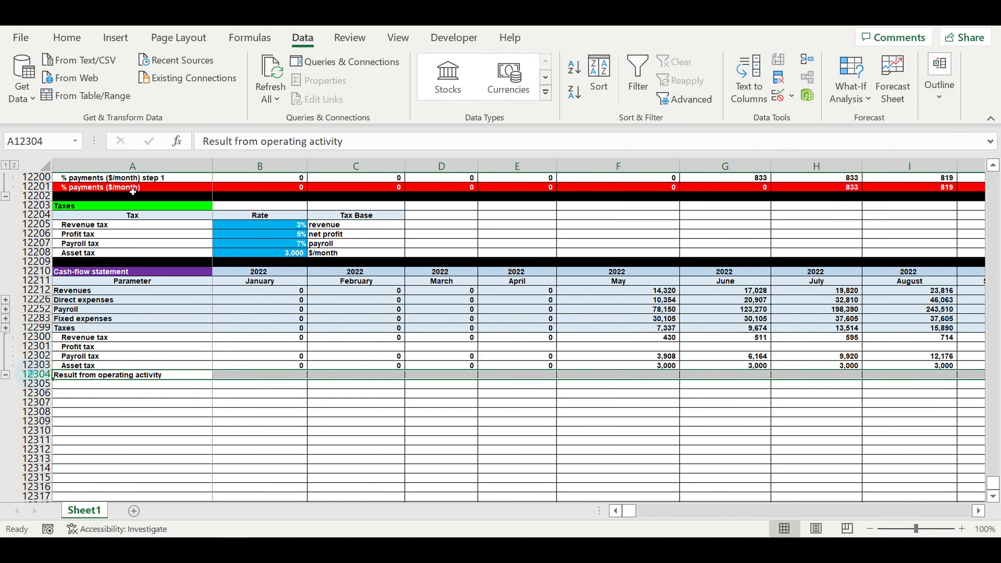
pyautogui.click(78, 40)
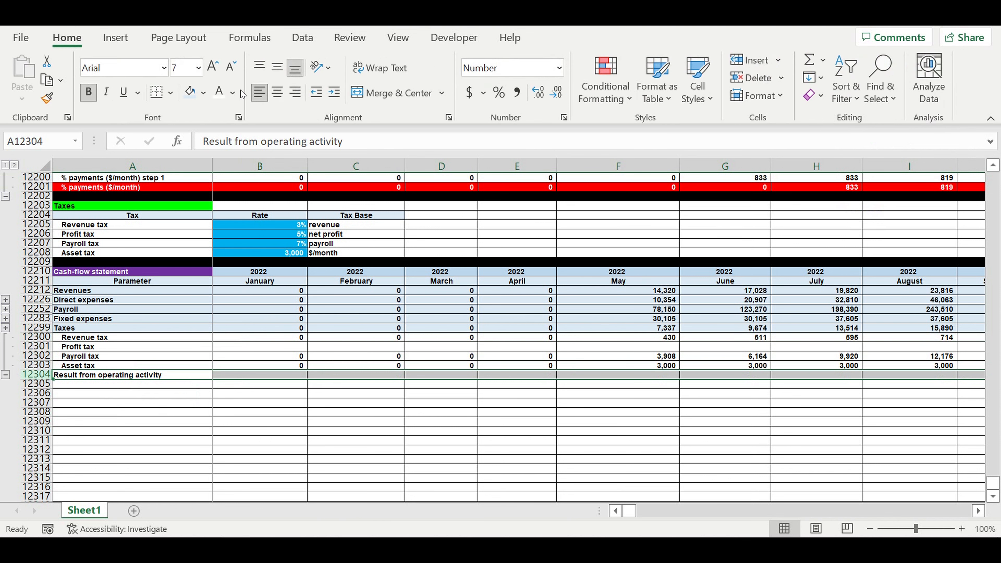
pyautogui.click(204, 92)
pyautogui.click(230, 240)
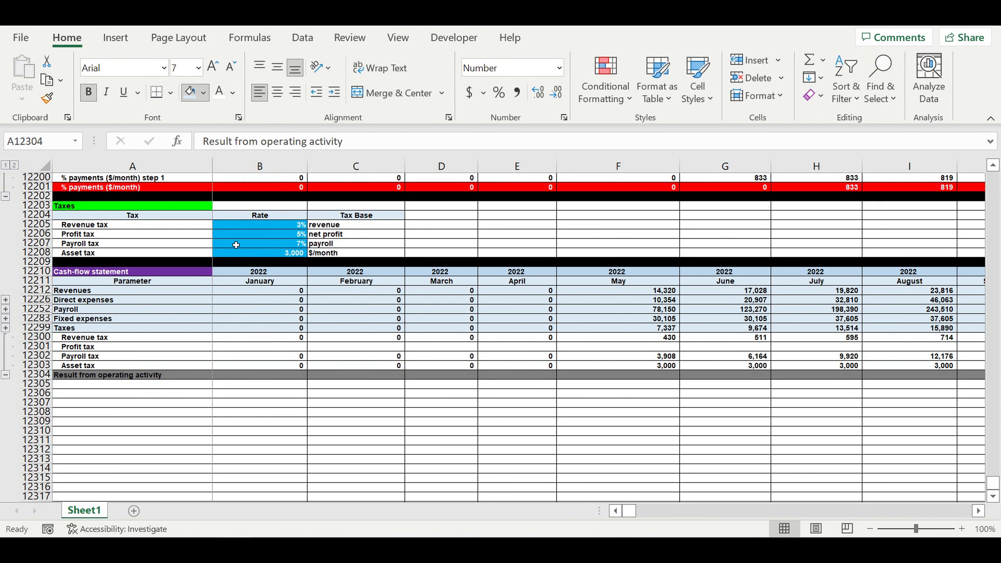
pyautogui.click(284, 430)
# - Calculate January's result from operating activity in B12304 with =B12212-B12226-B12252-B12283-B12299
pyautogui.click(286, 377)
pyautogui.write('=')
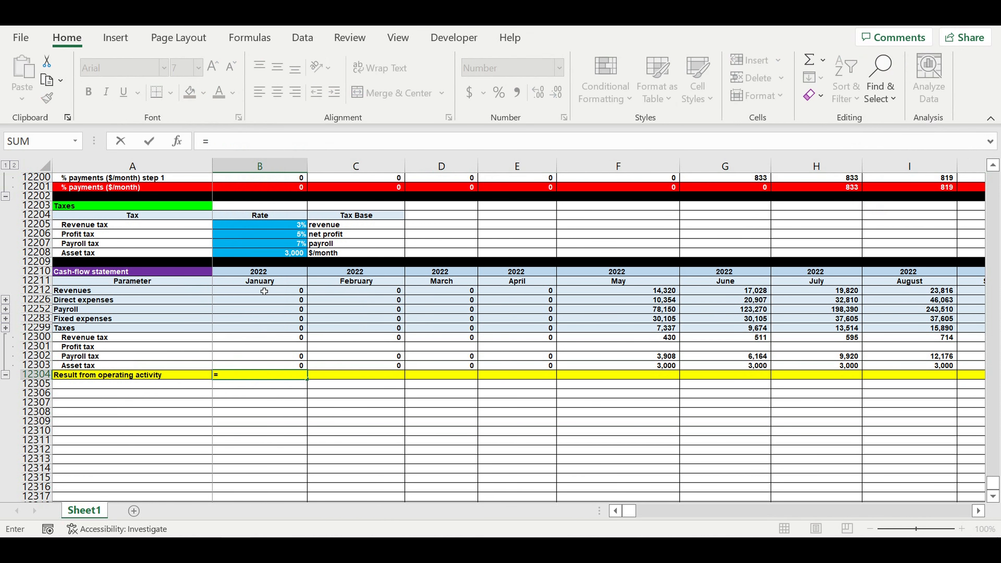
pyautogui.click(261, 292)
pyautogui.write('-')
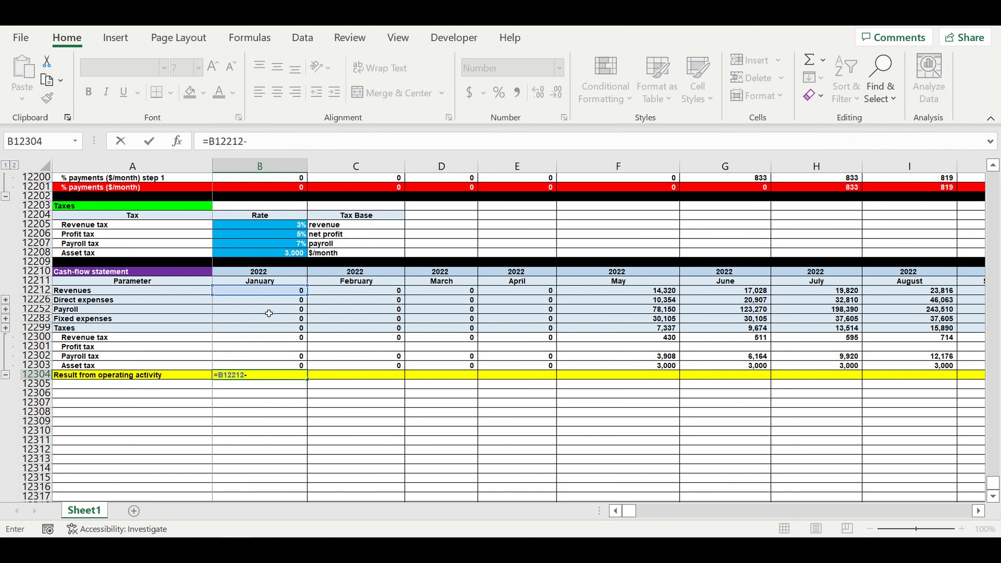
pyautogui.click(272, 300)
pyautogui.write('-')
pyautogui.click(256, 311)
pyautogui.write('-')
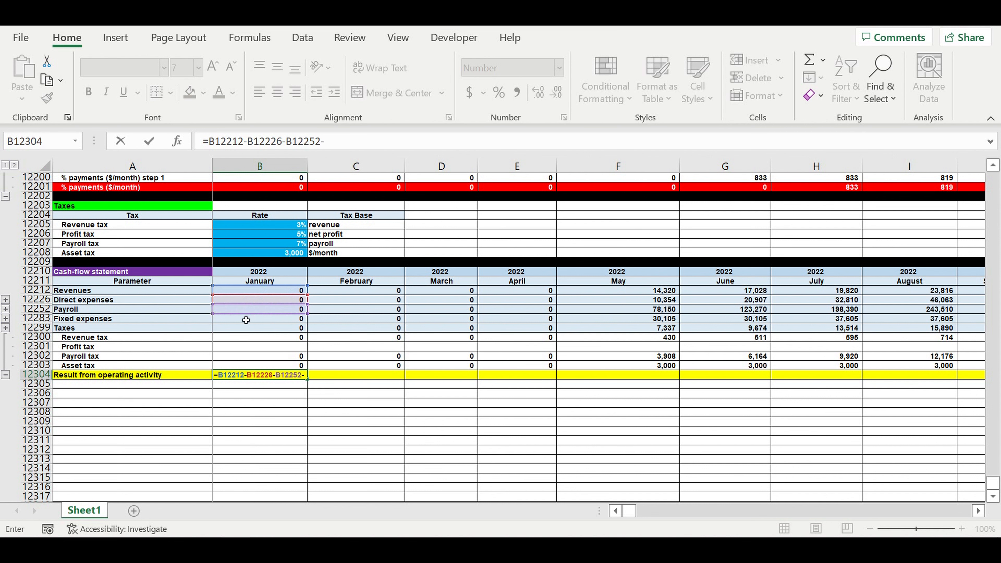
pyautogui.click(245, 320)
pyautogui.write('-')
pyautogui.click(247, 329)
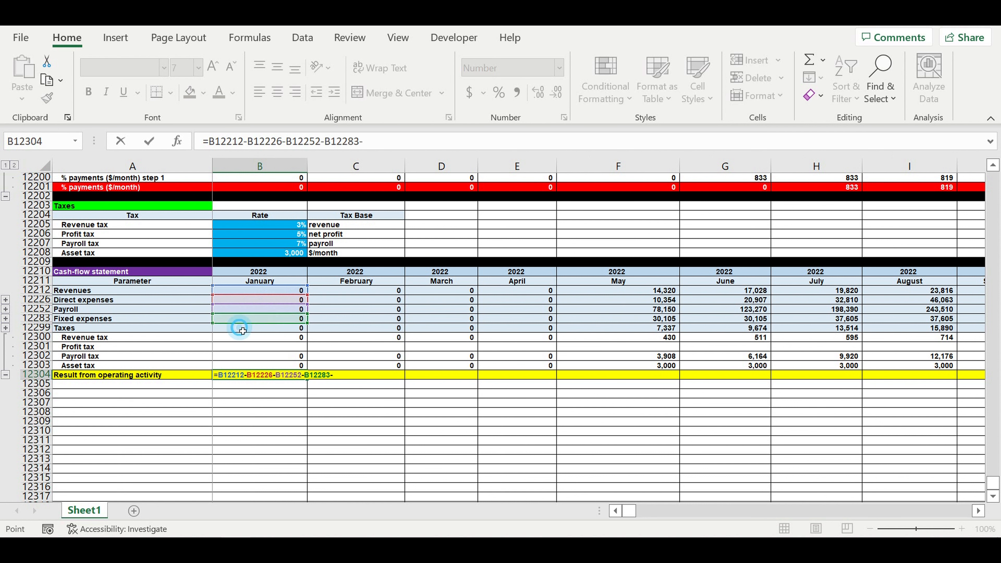
pyautogui.press('Return')
# - Fill the B12304 formula across the remaining months through December 2031
pyautogui.click(304, 377)
pyautogui.moveTo(305, 377); pyautogui.dragTo(701, 387)
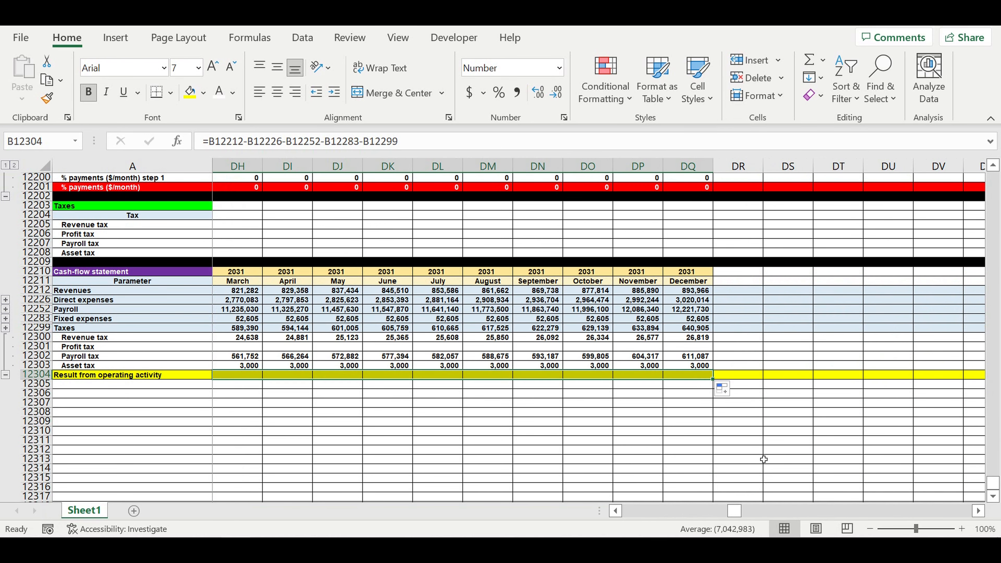
pyautogui.click(735, 511)
pyautogui.moveTo(735, 512); pyautogui.dragTo(173, 478)
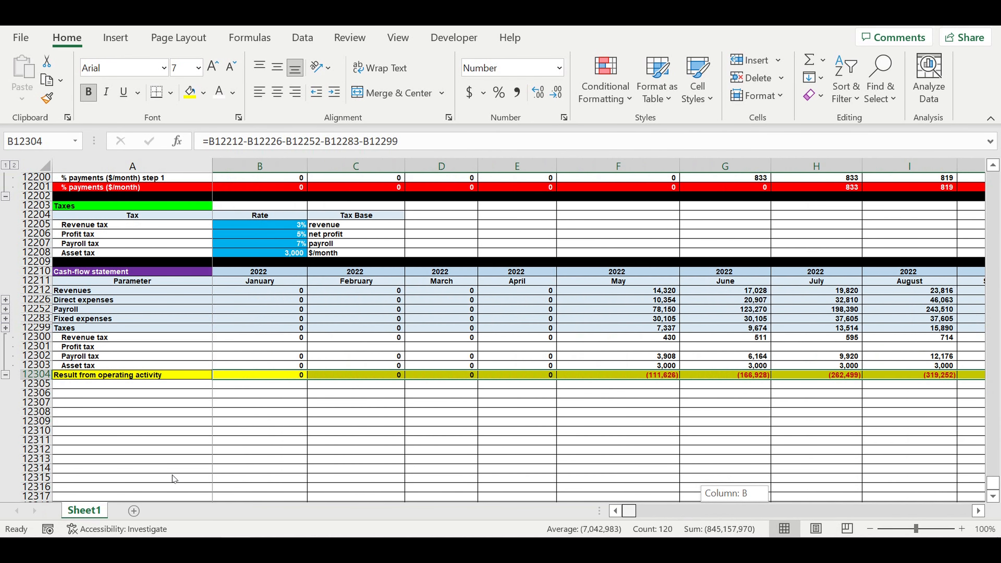
# - Enter the label "Investment" in A12305
pyautogui.click(150, 384)
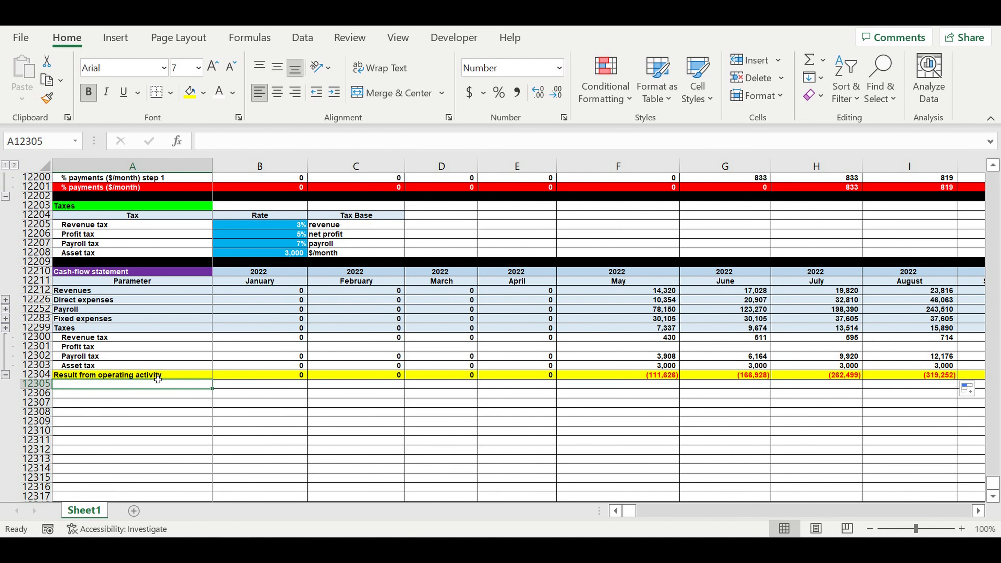
pyautogui.write('I')
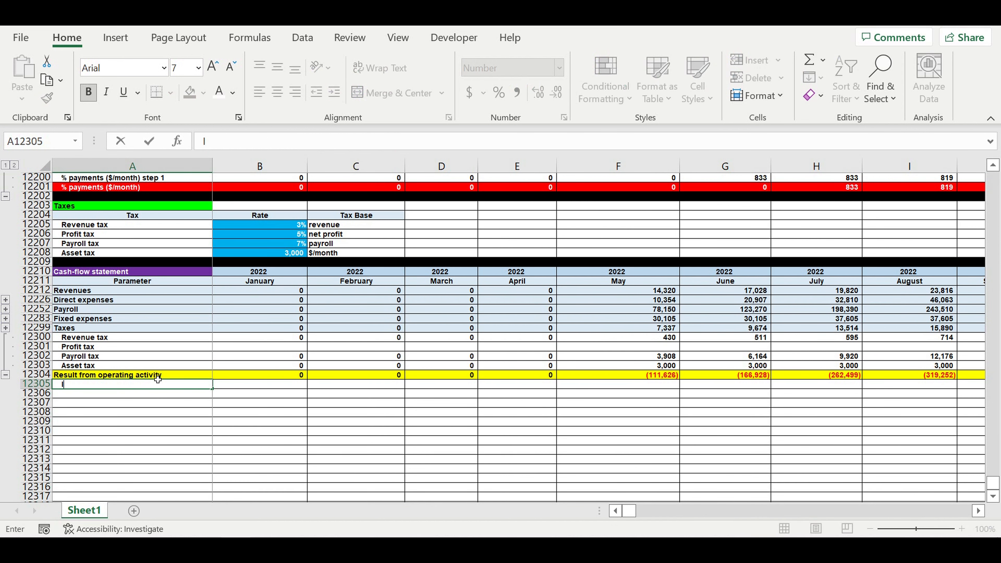
pyautogui.write('nvestment')
pyautogui.hotkey('ctrl', 'Return')
pyautogui.click(148, 412)
# - Link A12306 to the first item name of the Investment plan table with =A11979
pyautogui.click(133, 396)
pyautogui.write('=')
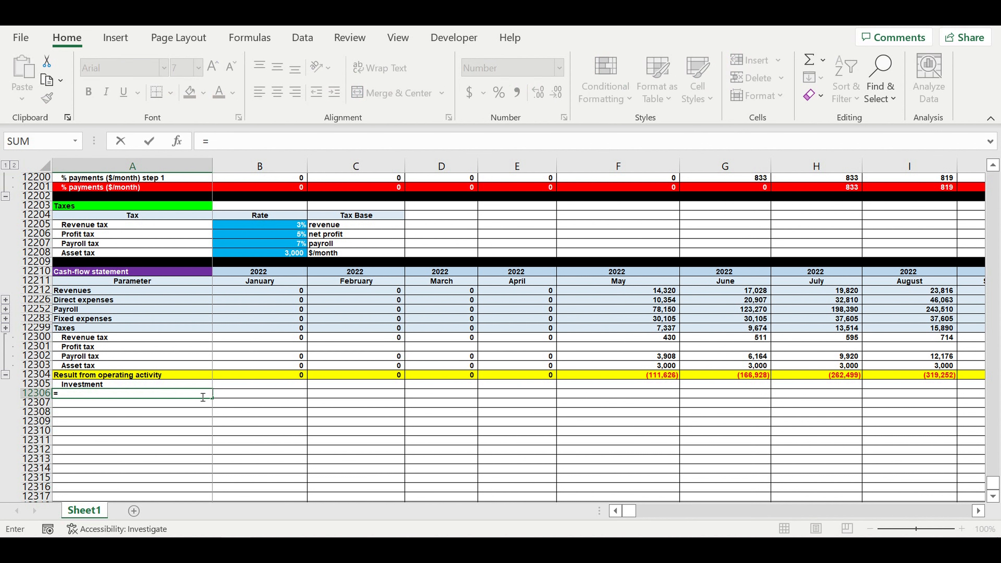
pyautogui.scroll(10, 205, 392)
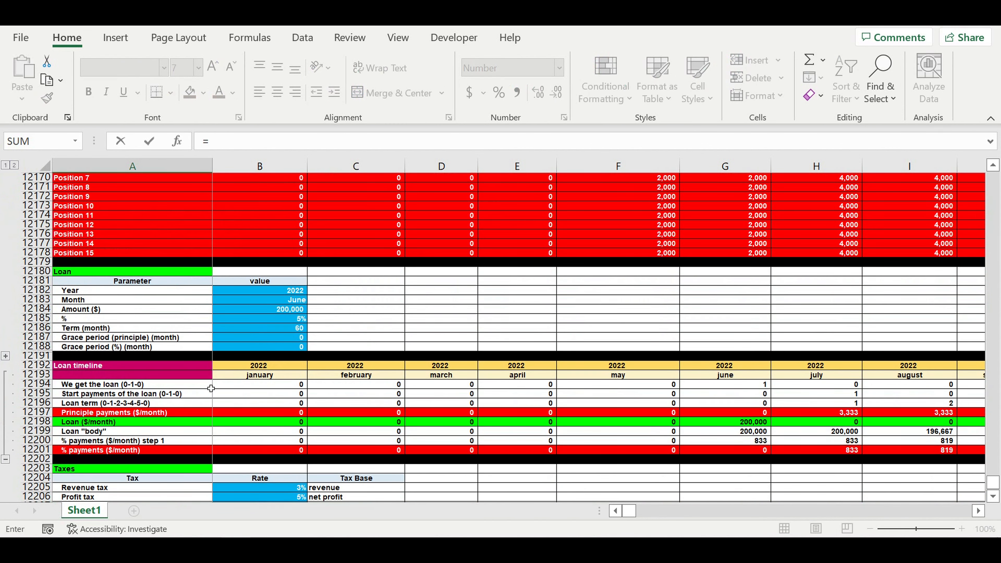
pyautogui.scroll(4, 212, 389)
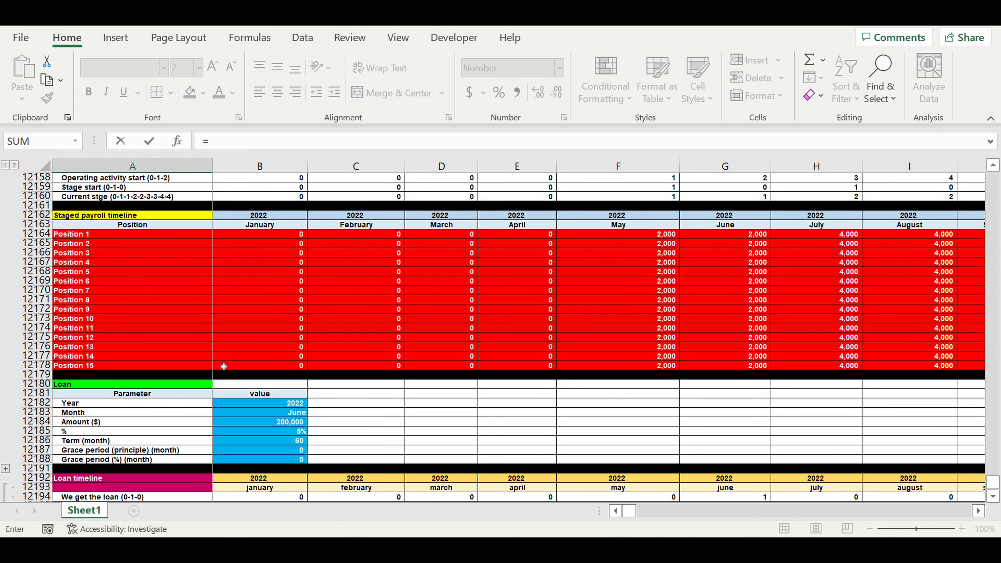
pyautogui.scroll(15, 224, 367)
pyautogui.click(89, 244)
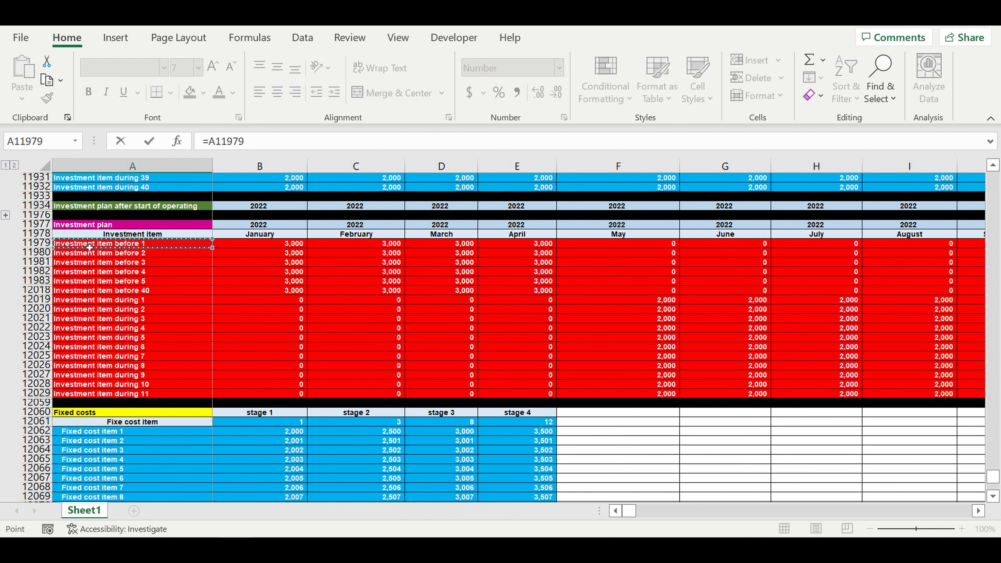
pyautogui.press('Return')
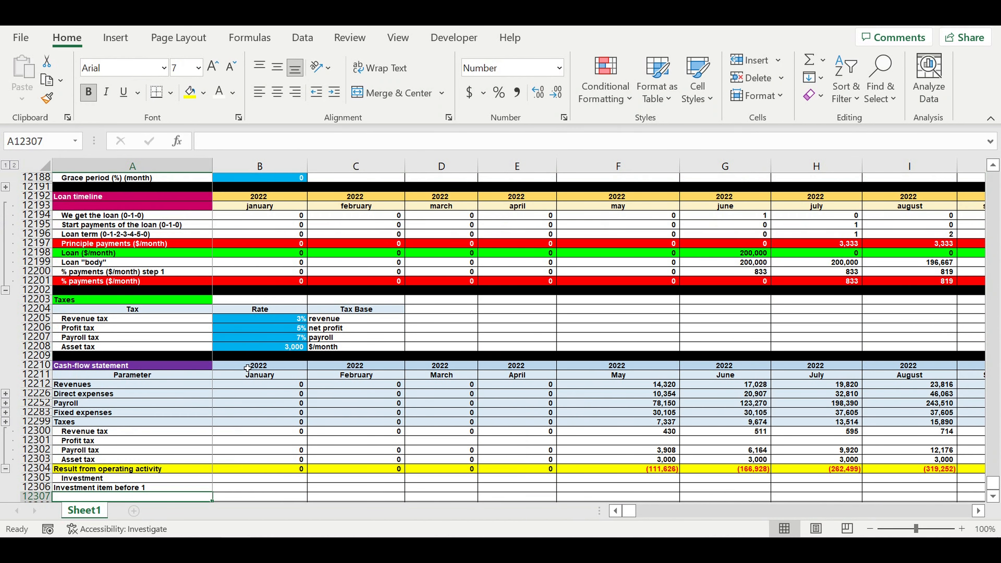
# - Fill the A12306 link down to A12385 to list all investment items through "Investment item during 40"
pyautogui.scroll(10, 245, 350)
pyautogui.scroll(13, 245, 351)
pyautogui.scroll(-12, 245, 359)
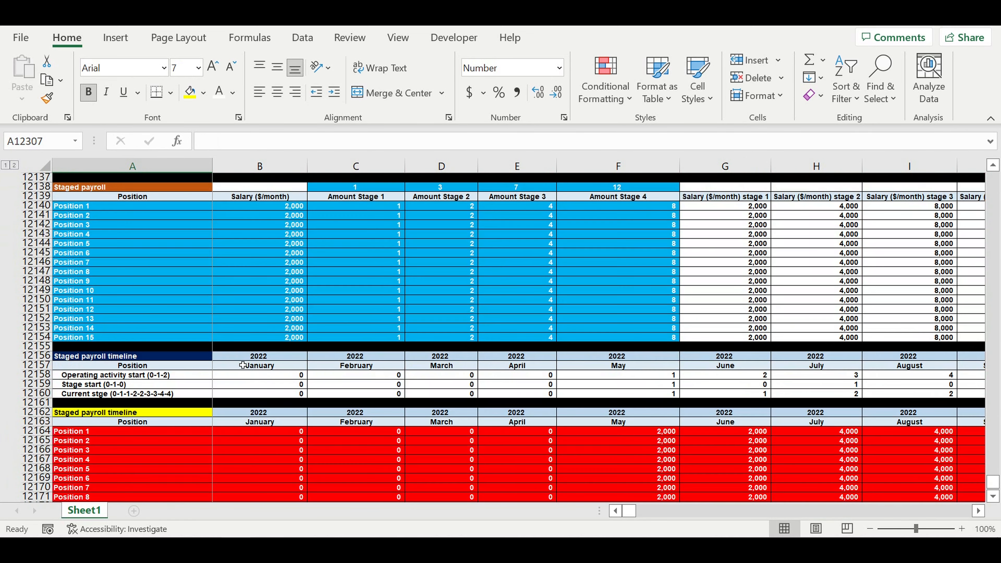
pyautogui.scroll(-20, 248, 374)
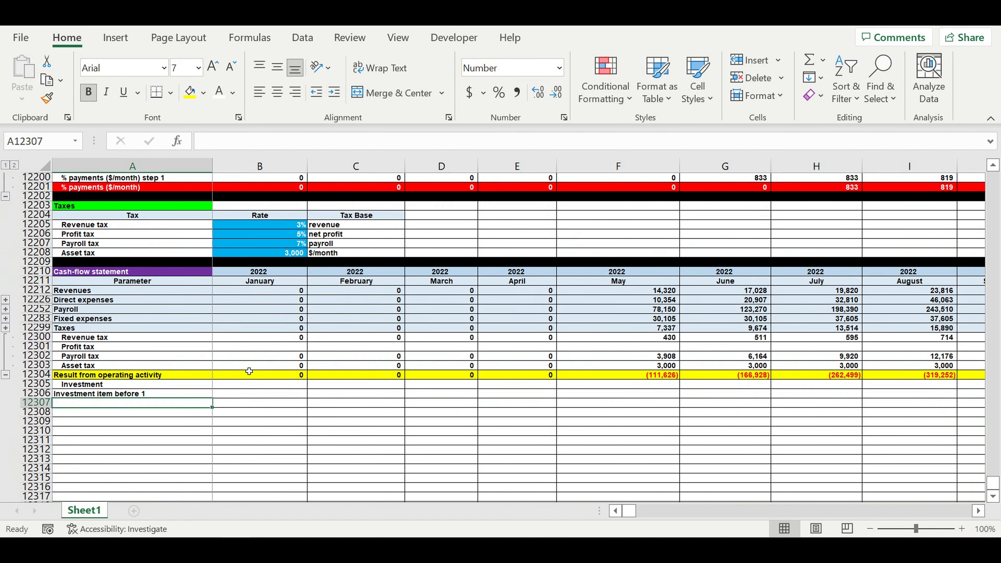
pyautogui.click(125, 254)
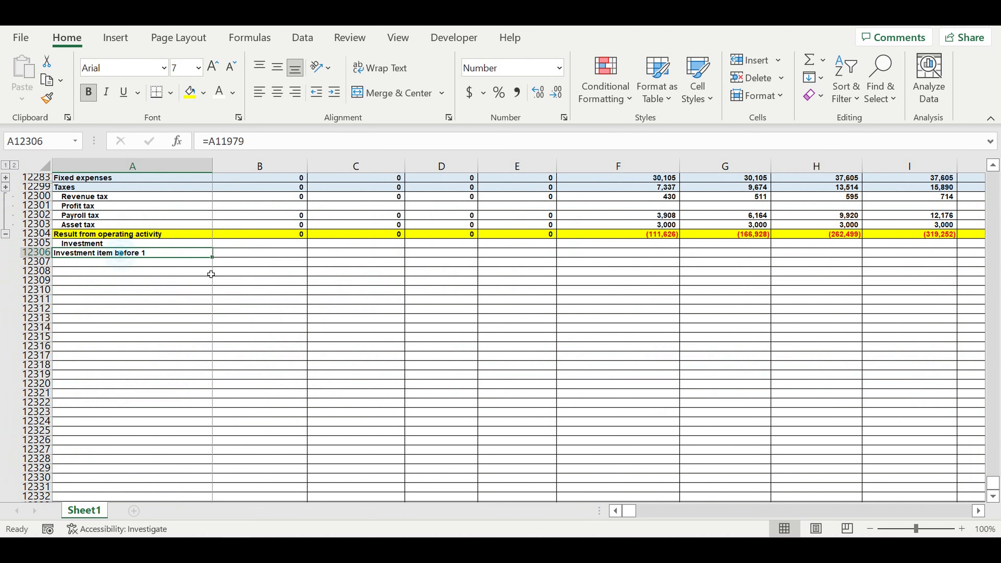
pyautogui.moveTo(212, 257); pyautogui.dragTo(221, 486)
pyautogui.scroll(-8, 223, 368)
pyautogui.moveTo(214, 270); pyautogui.dragTo(211, 489)
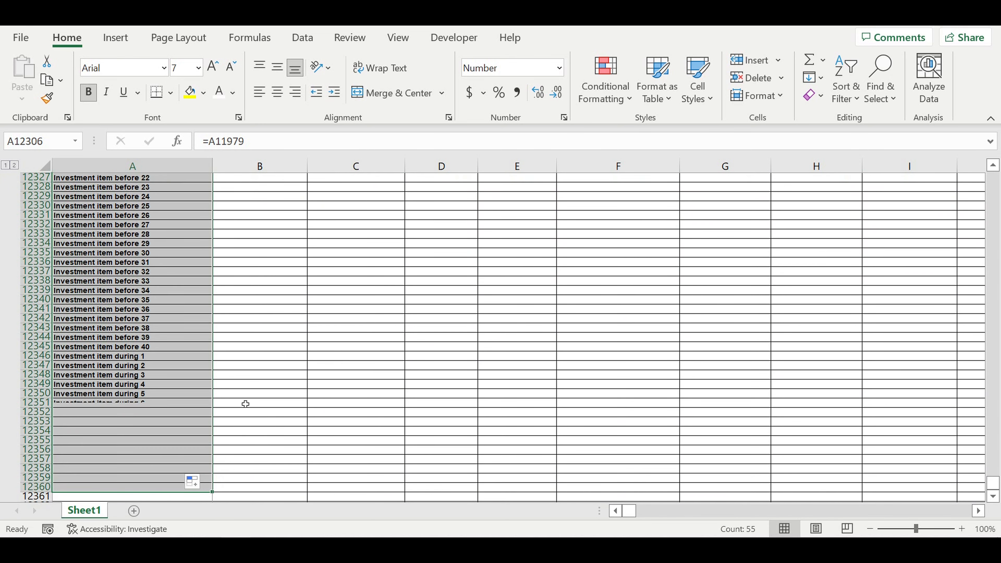
pyautogui.scroll(-5, 233, 367)
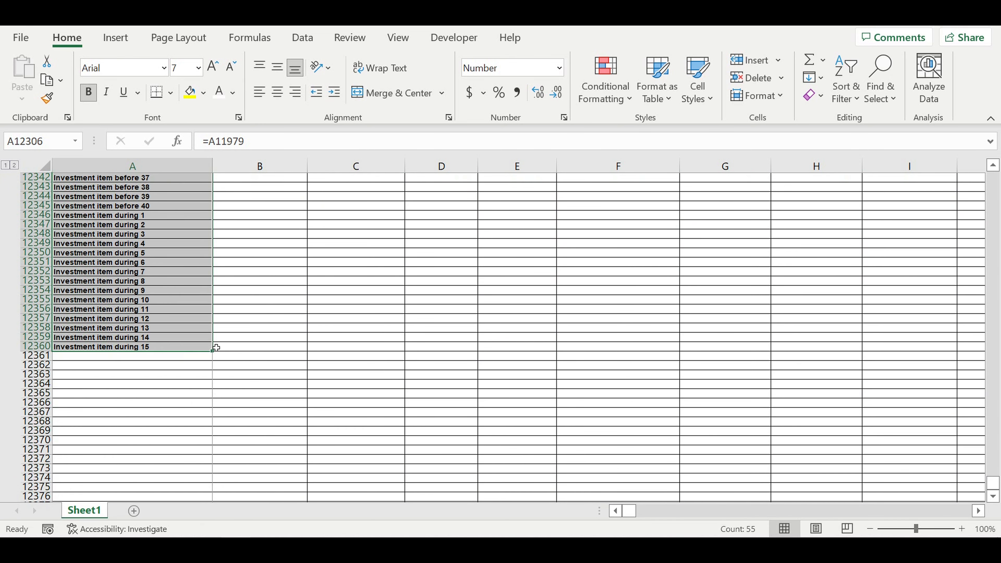
pyautogui.scroll(-4, 217, 345)
pyautogui.moveTo(214, 242); pyautogui.dragTo(211, 461)
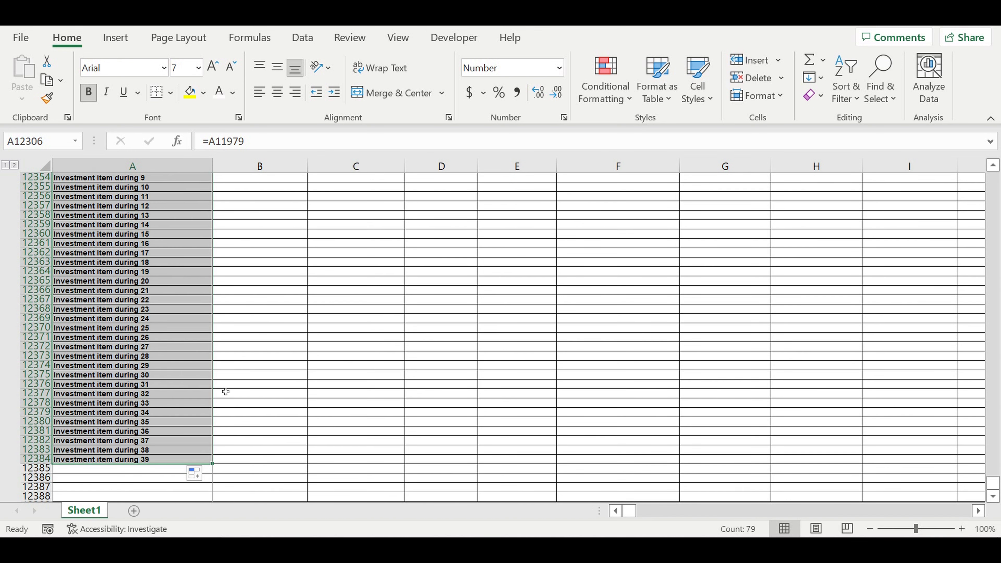
pyautogui.scroll(-2, 229, 430)
pyautogui.moveTo(213, 409); pyautogui.dragTo(236, 419)
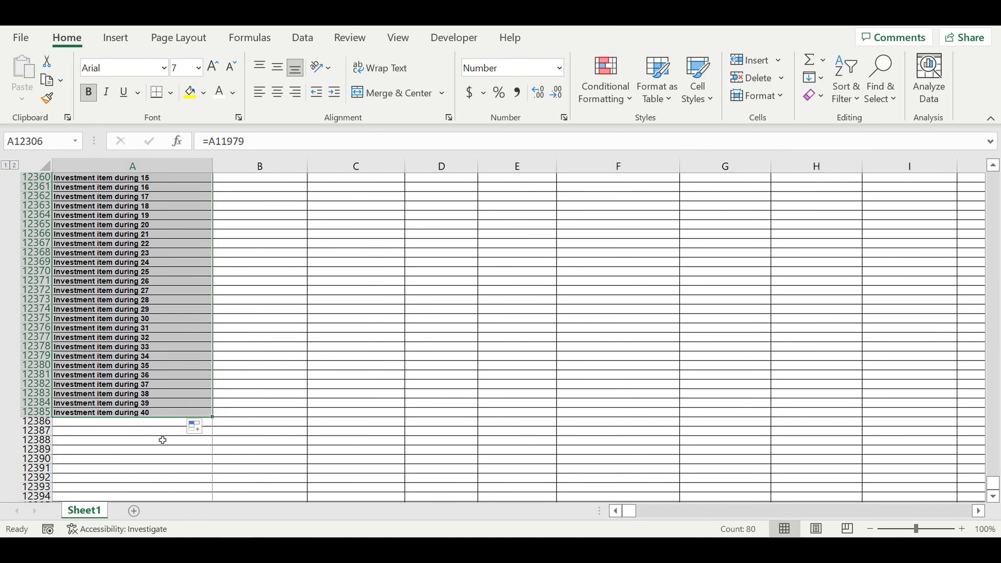
pyautogui.click(162, 440)
# - Fill the investment item links in A12306:A12385 one column across into January's B12306:B12385
pyautogui.moveTo(145, 412); pyautogui.dragTo(134, 273)
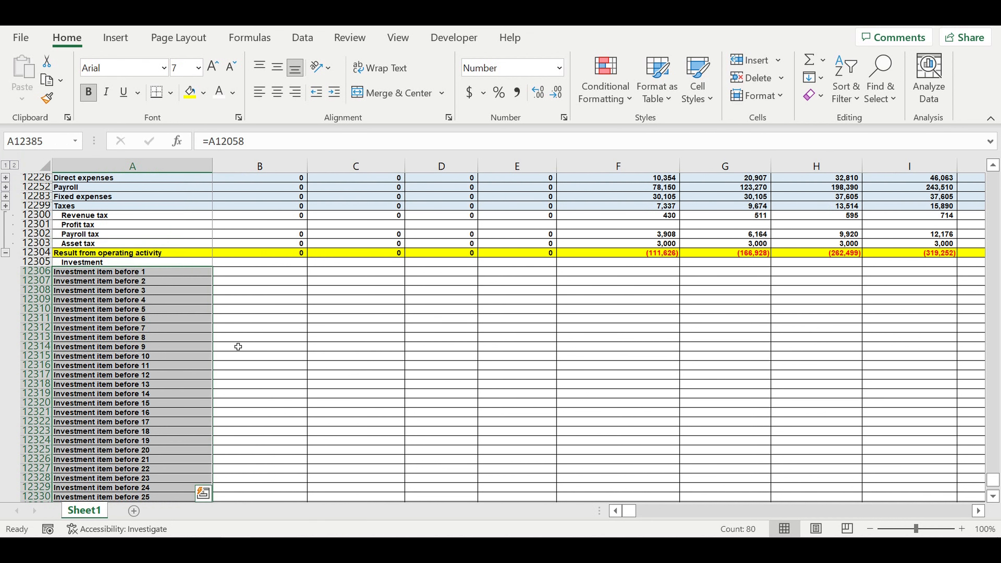
pyautogui.scroll(-6, 301, 376)
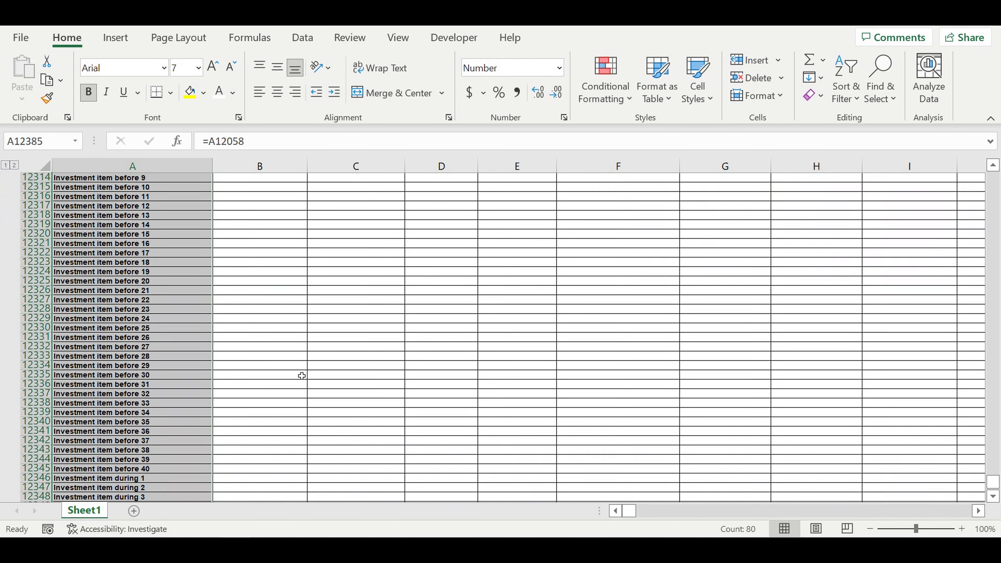
pyautogui.scroll(-3, 302, 376)
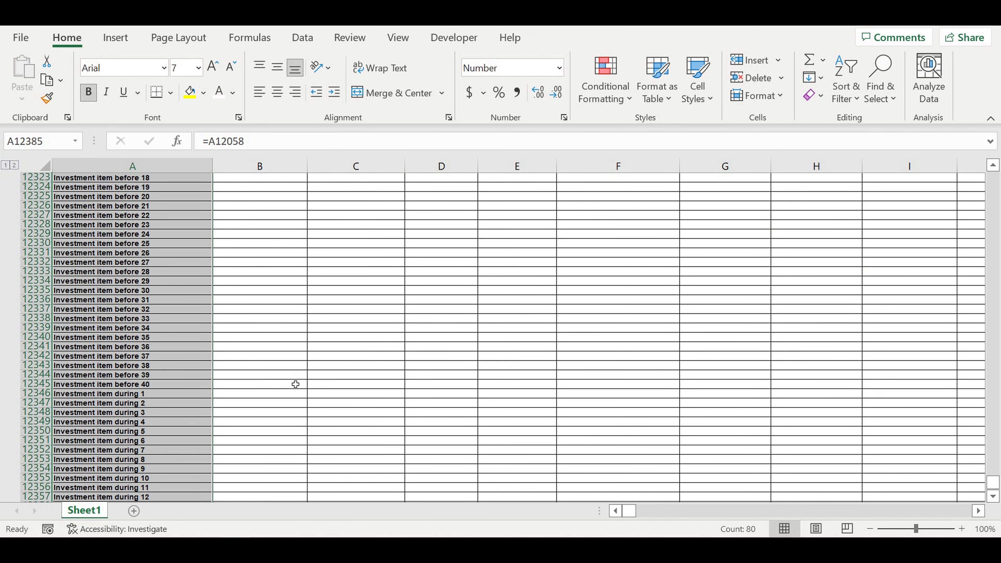
pyautogui.scroll(-13, 296, 384)
pyautogui.moveTo(212, 397); pyautogui.dragTo(322, 399)
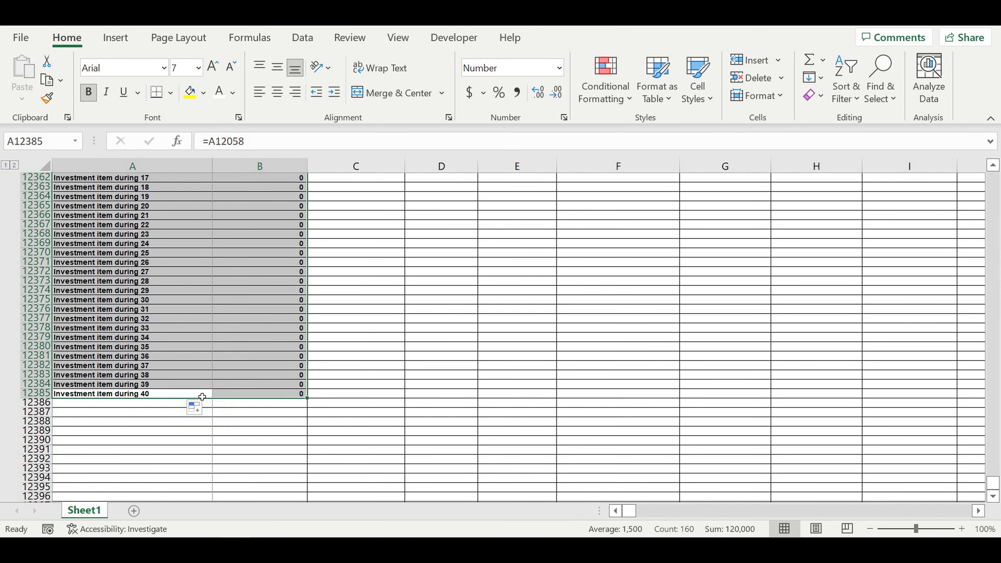
# - Increase the indent of the investment item names in A12306:A12385 by two levels
pyautogui.moveTo(183, 395); pyautogui.dragTo(131, 276)
pyautogui.click(335, 92)
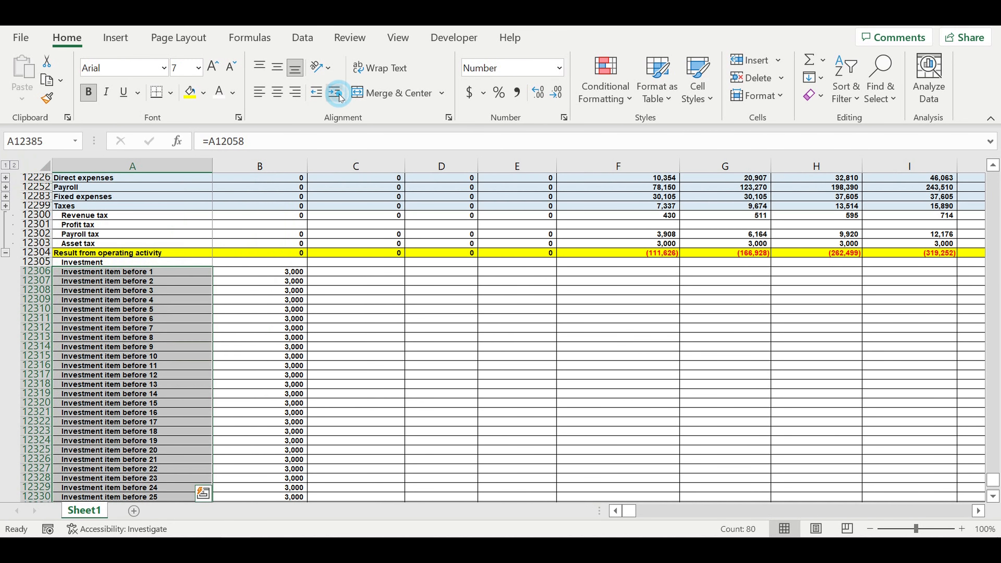
pyautogui.click(340, 98)
pyautogui.click(369, 312)
# - Fill the whole Investment row 12305 with the lightest blue theme colour, matching the other total rows
pyautogui.click(175, 263)
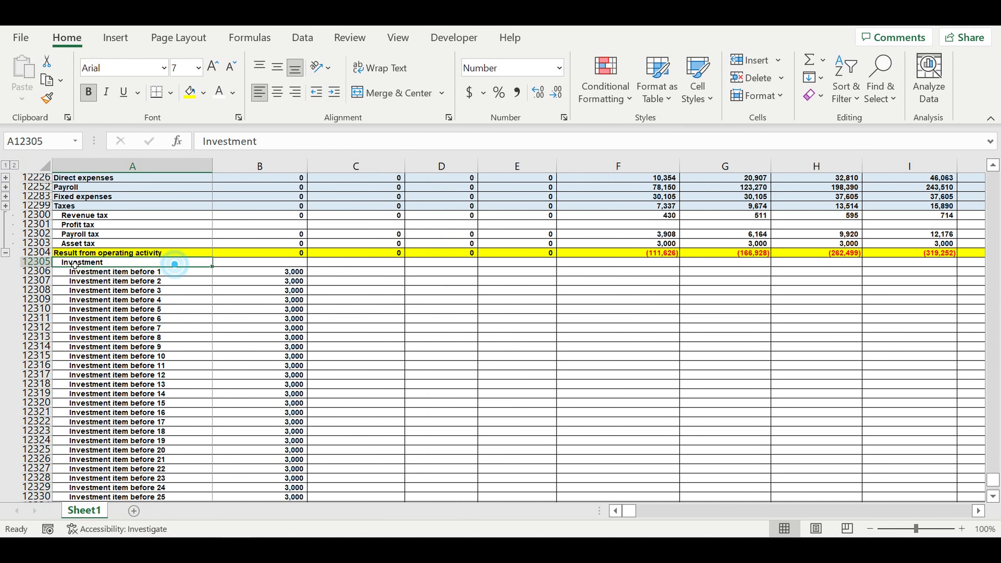
pyautogui.click(36, 262)
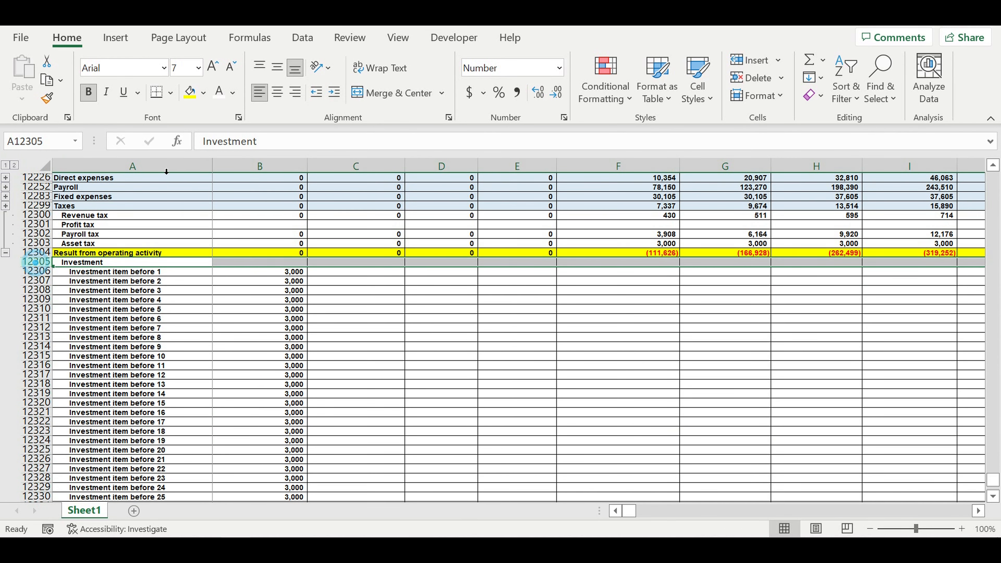
pyautogui.click(203, 92)
pyautogui.click(299, 153)
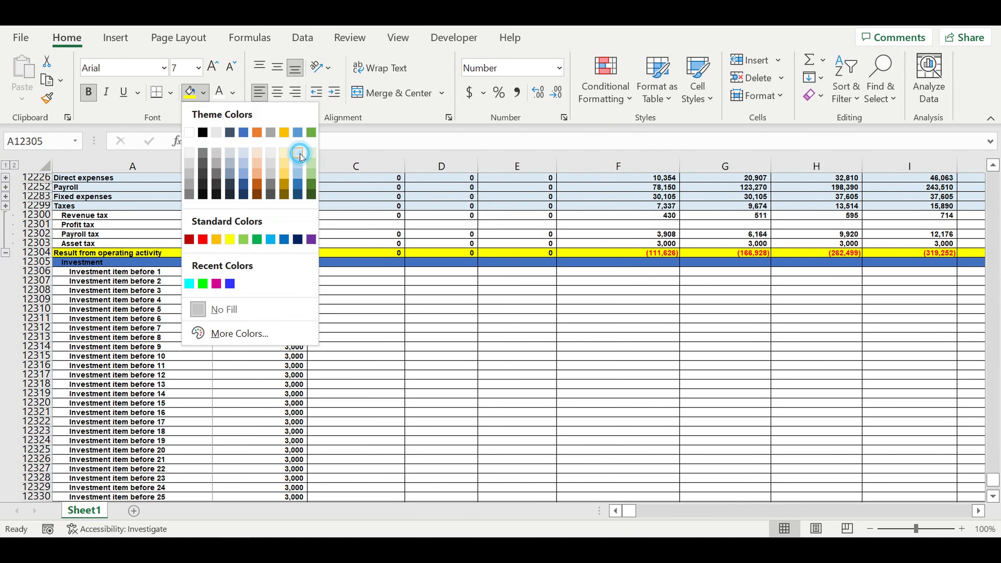
# - Total January's investment items in B12305 with =SUM(B12306:B12385)
pyautogui.click(391, 300)
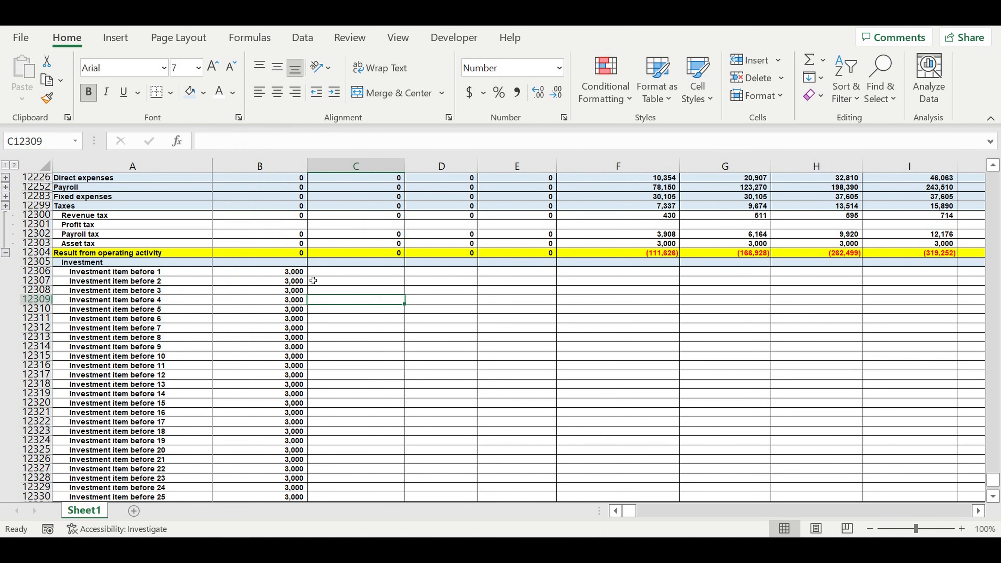
pyautogui.click(290, 264)
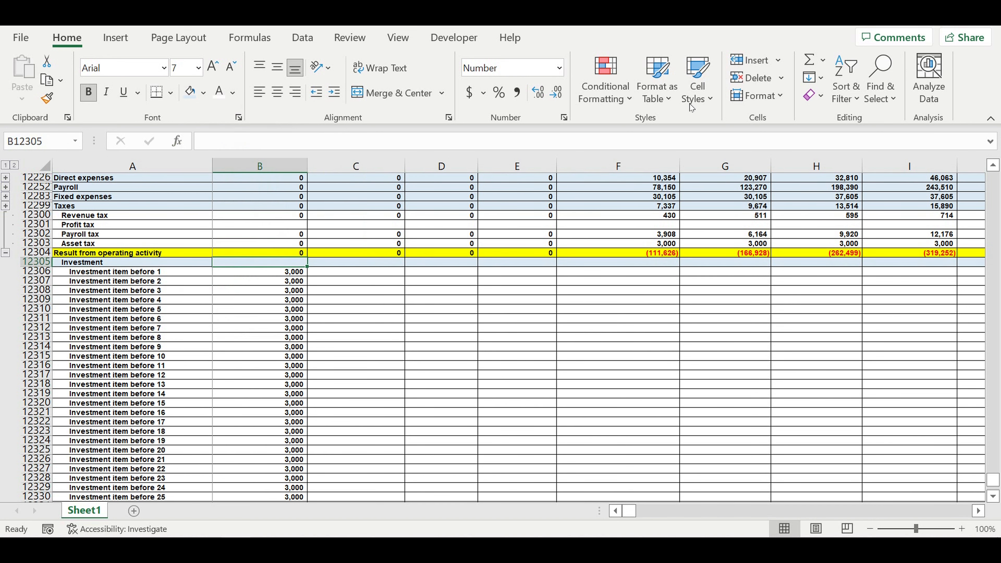
pyautogui.click(808, 63)
pyautogui.scroll(-11, 303, 412)
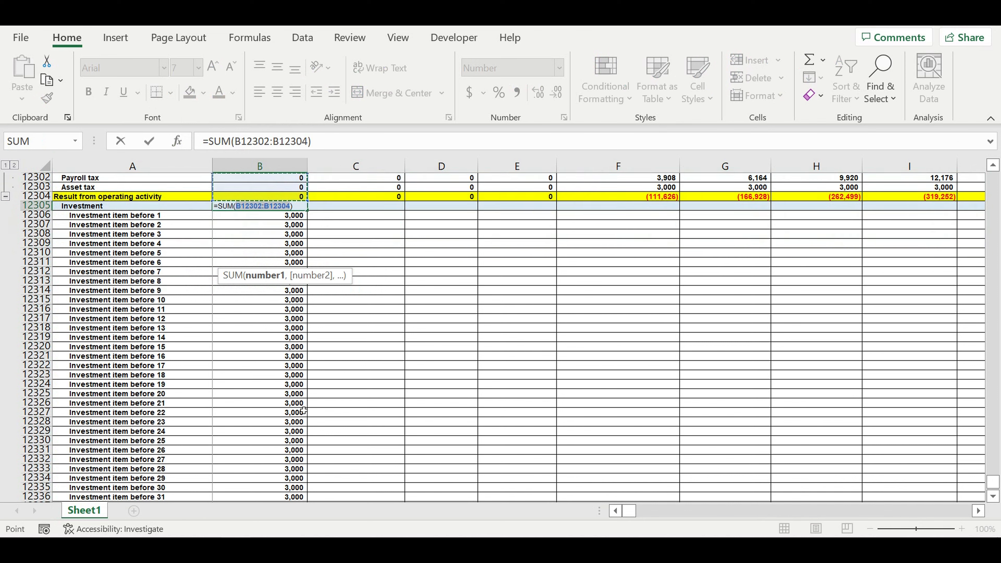
pyautogui.scroll(-14, 305, 403)
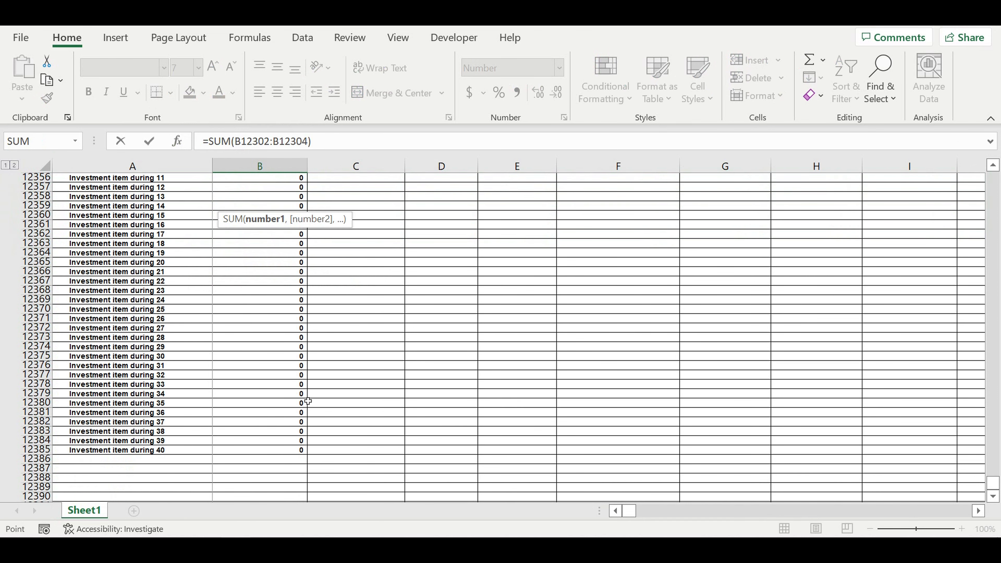
pyautogui.moveTo(275, 314); pyautogui.dragTo(277, 277)
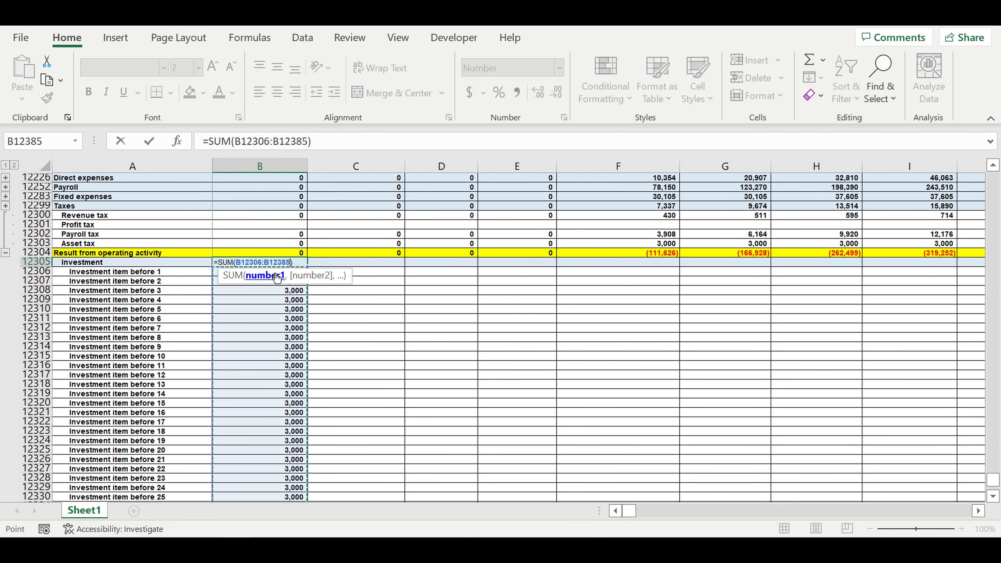
pyautogui.hotkey('ctrl', 'Return')
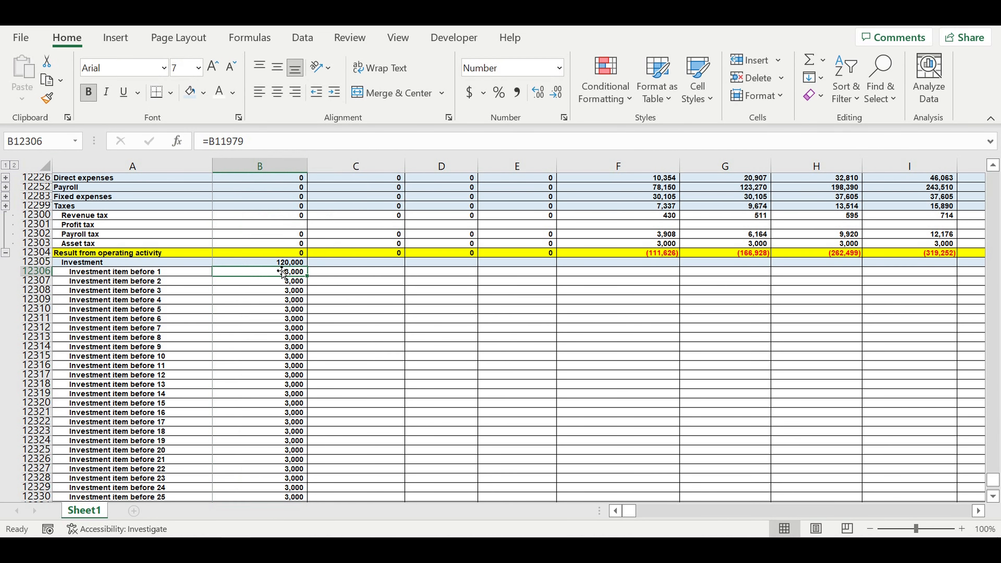
# - Enter the label "Result from investment activity" in A12386, directly below the last investment item
pyautogui.click(282, 262)
pyautogui.moveTo(282, 271); pyautogui.dragTo(297, 490)
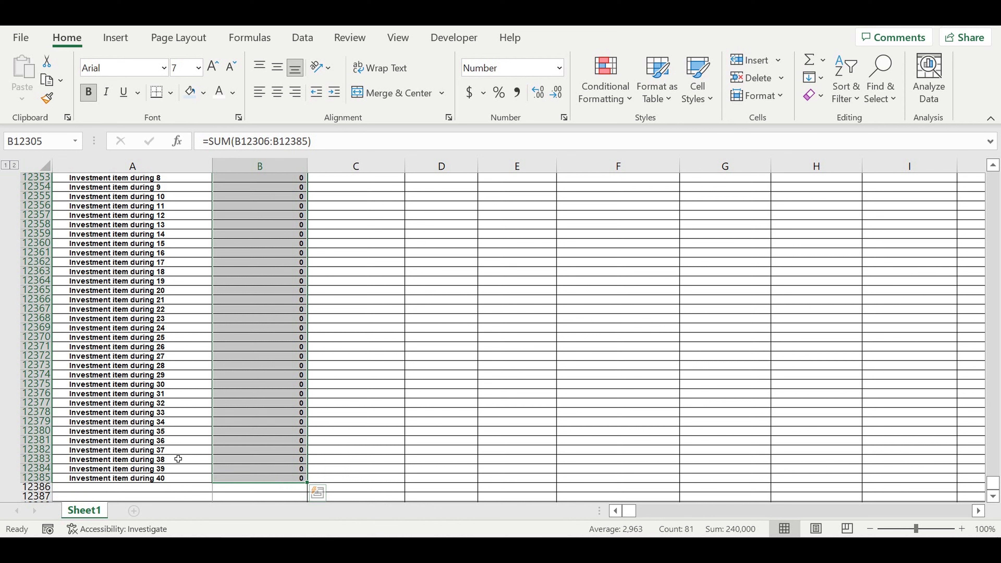
pyautogui.scroll(-2, 122, 441)
pyautogui.click(96, 432)
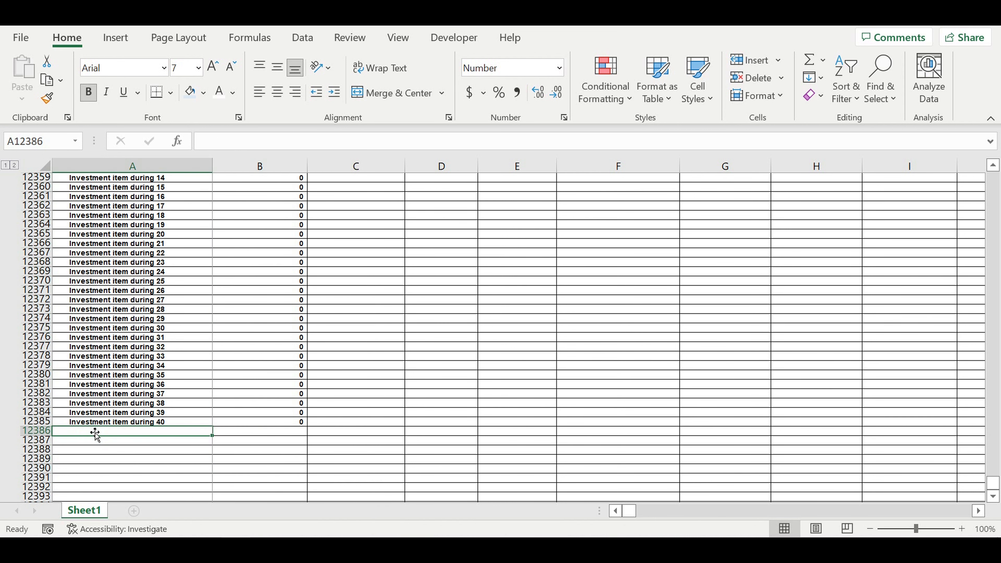
pyautogui.write('Result from operating activity')
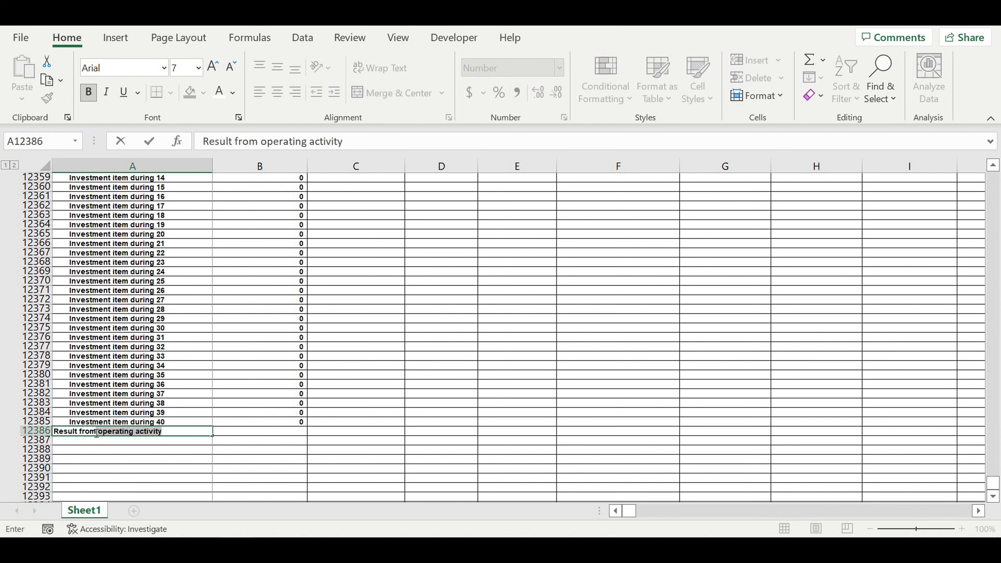
pyautogui.write('investment ')
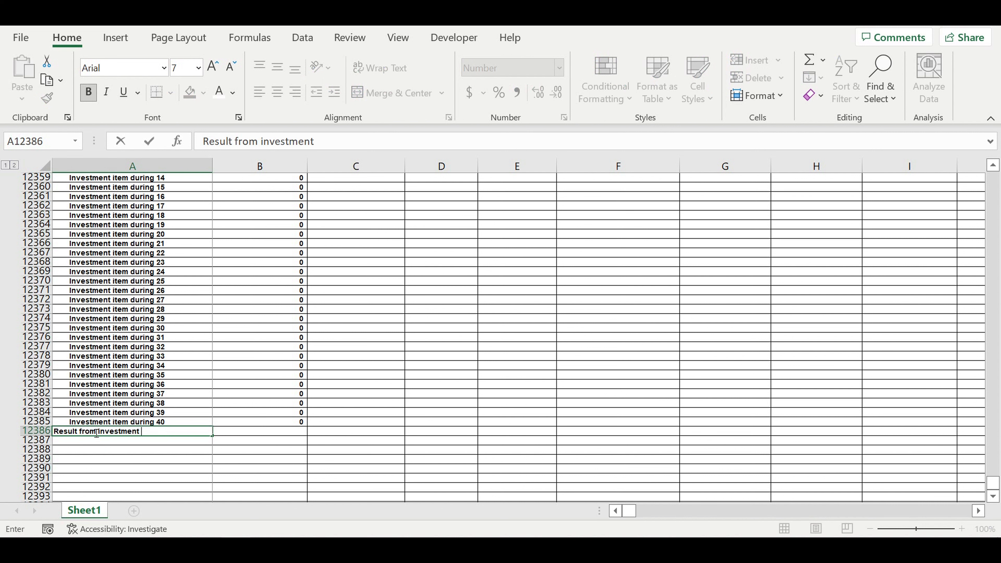
pyautogui.write('activity')
pyautogui.press('Return')
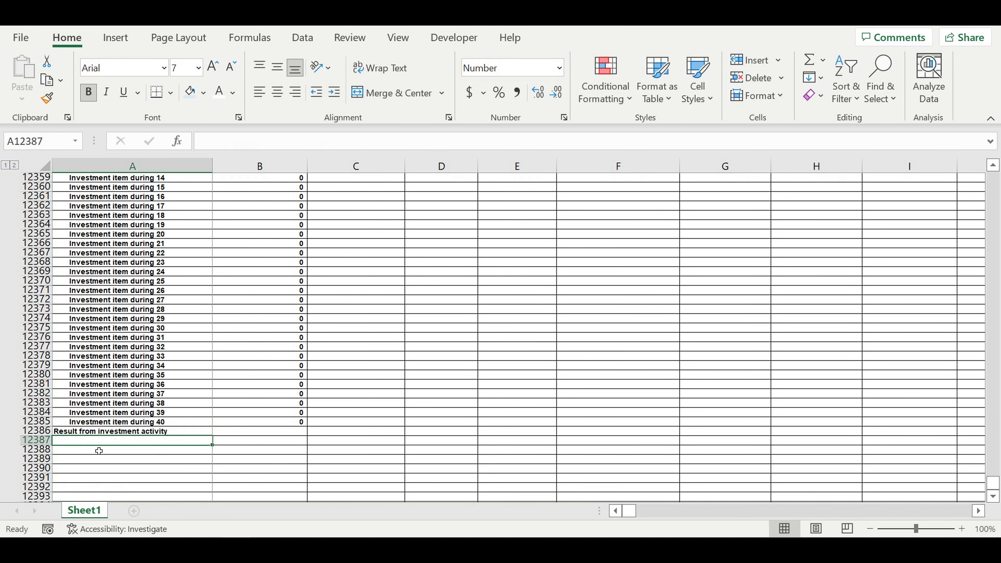
# - Fill the whole Result from investment activity row 12386 with yellow
pyautogui.click(36, 431)
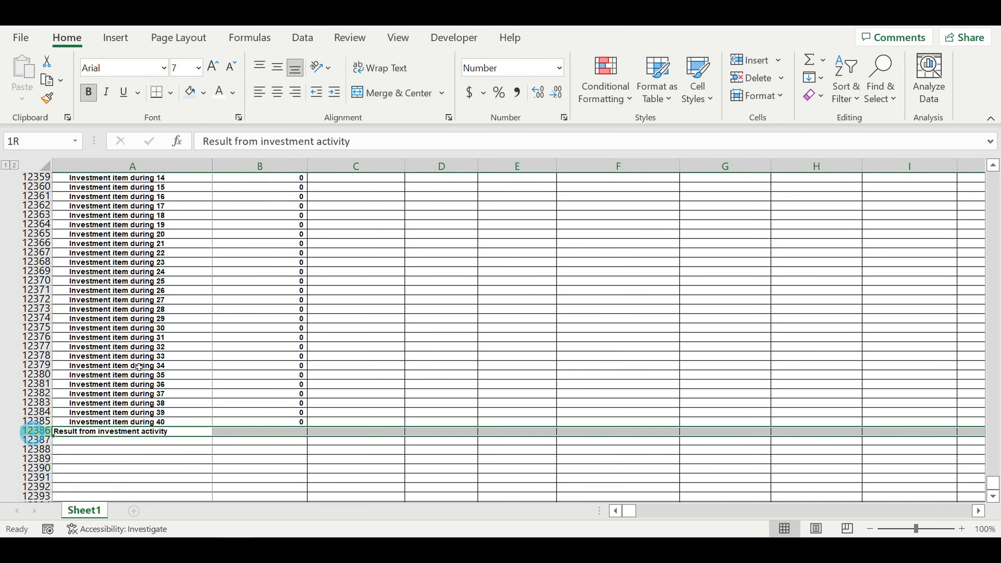
pyautogui.click(203, 96)
pyautogui.click(232, 241)
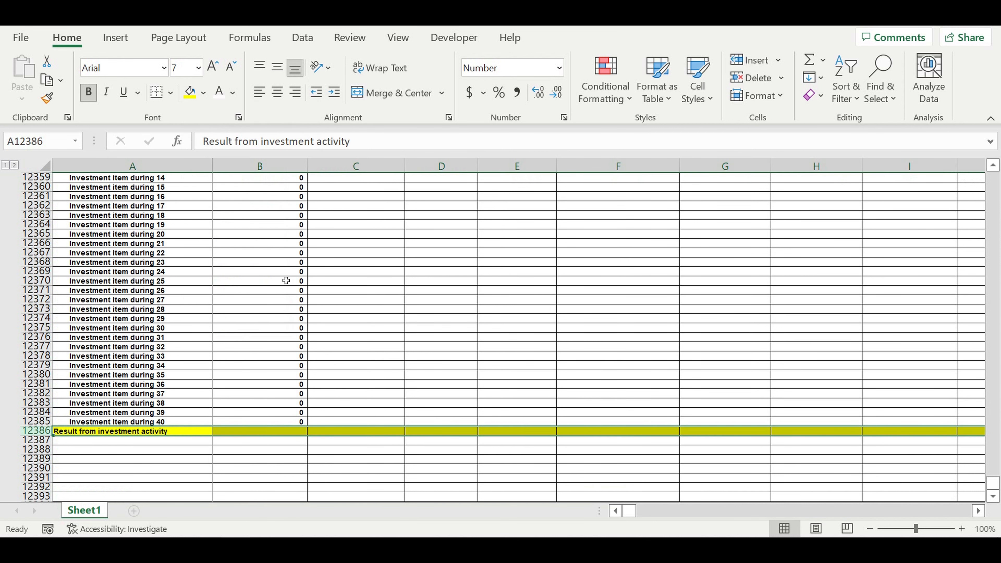
pyautogui.click(396, 363)
# - Calculate January's result from investment activity in B12386 as the negative investment total, =-B12305
pyautogui.click(291, 430)
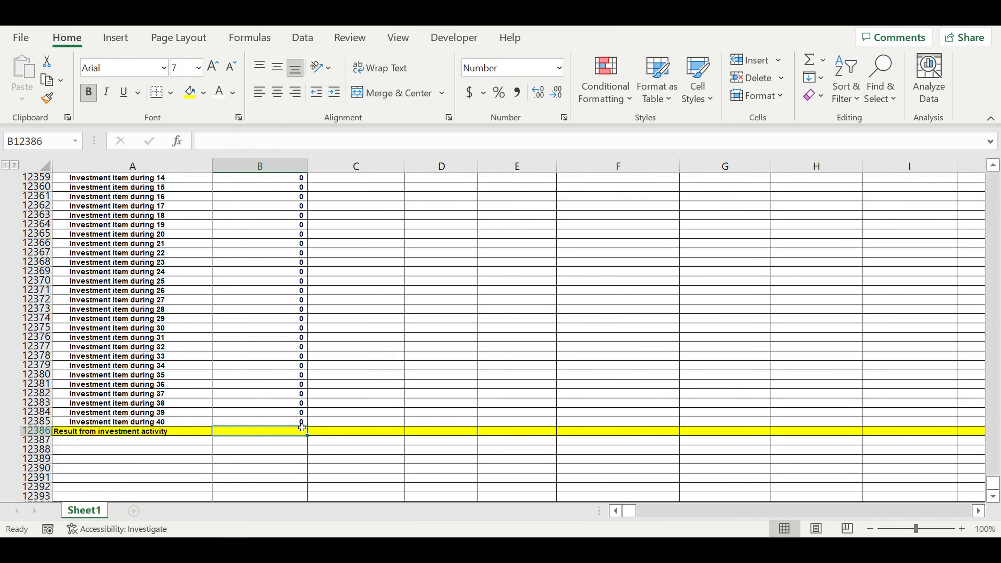
pyautogui.write('=-')
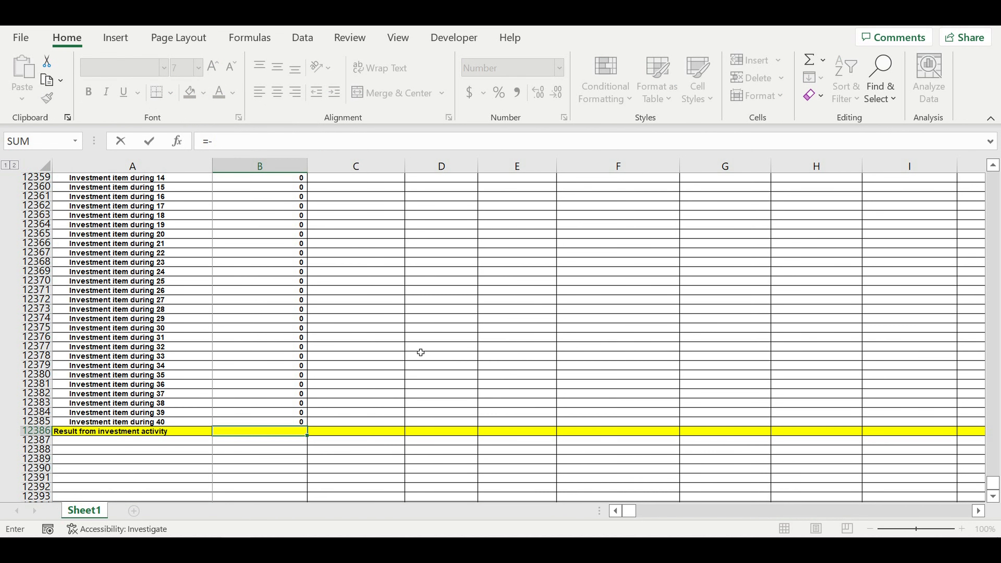
pyautogui.scroll(16, 404, 342)
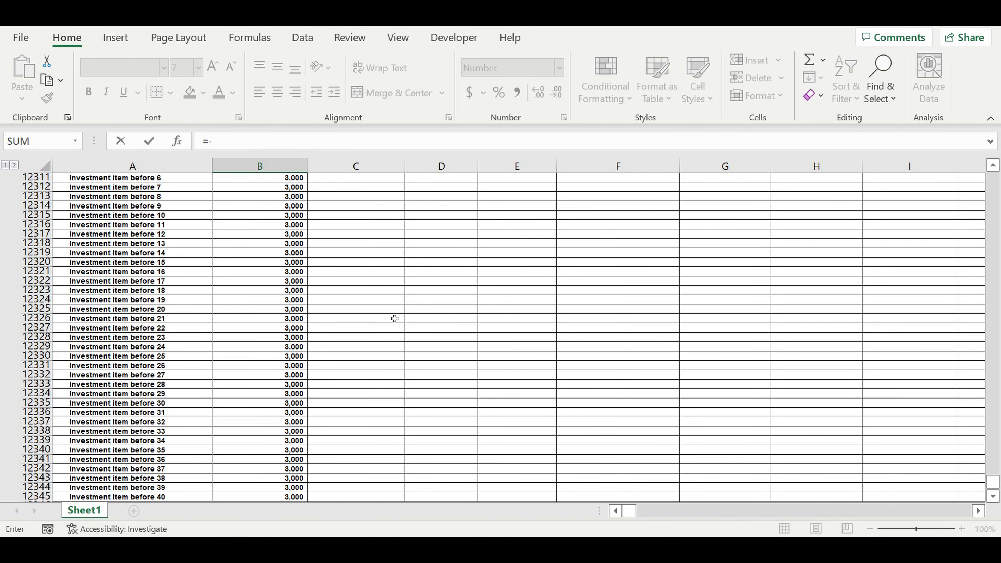
pyautogui.scroll(12, 395, 318)
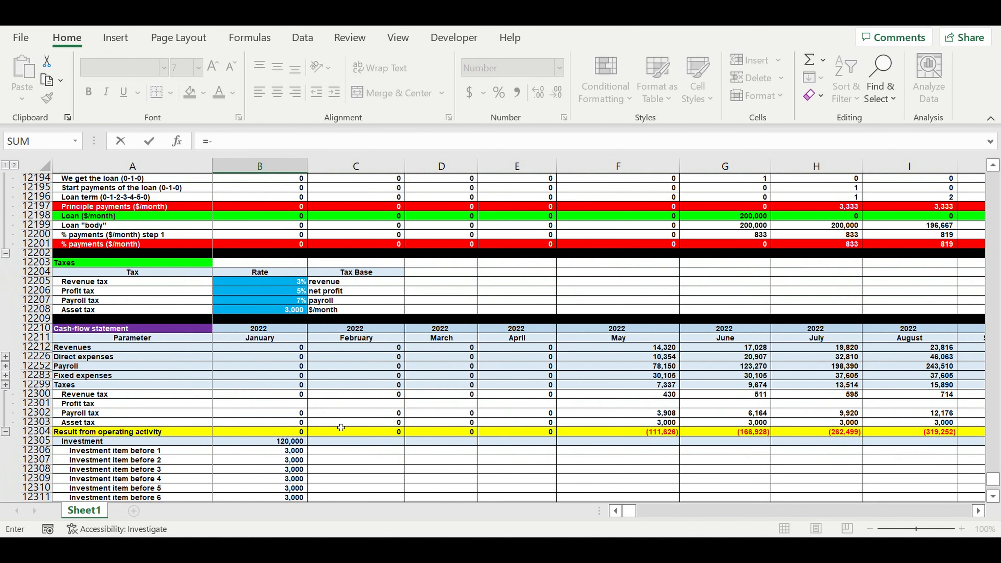
pyautogui.click(280, 445)
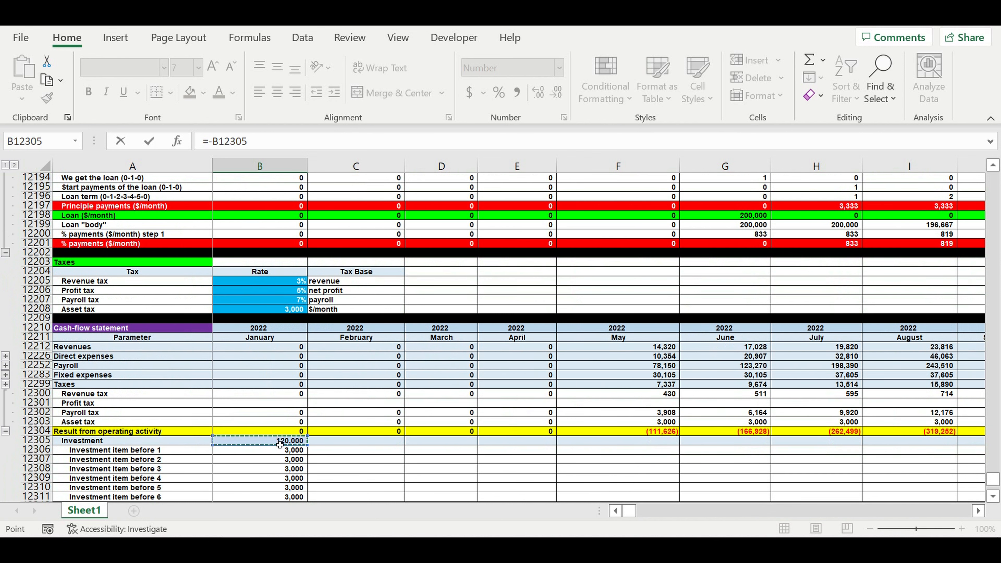
pyautogui.press('Return')
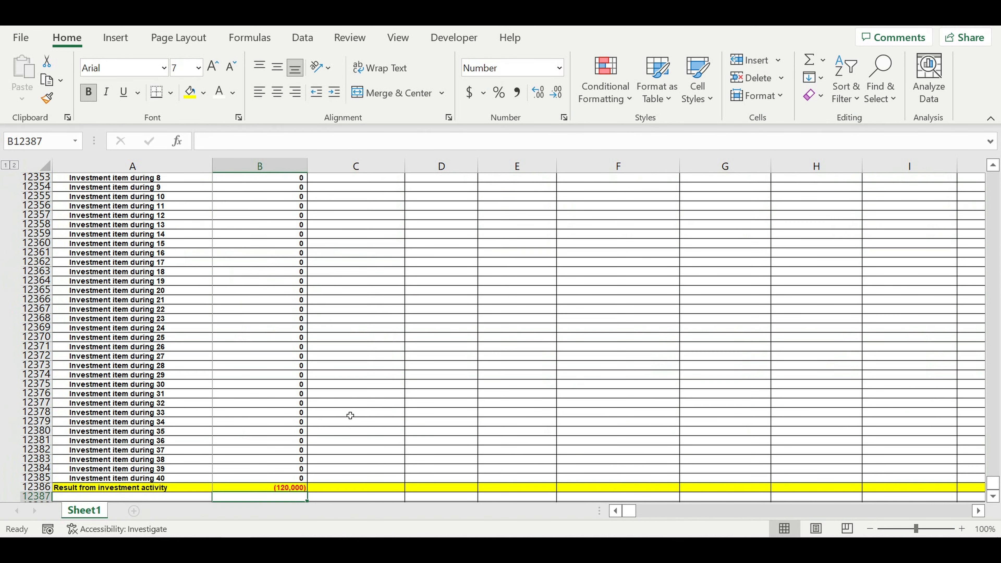
# - Fill the January investment formulas in B12305:B12386 across all the remaining months of the timeline
pyautogui.scroll(-5, 380, 399)
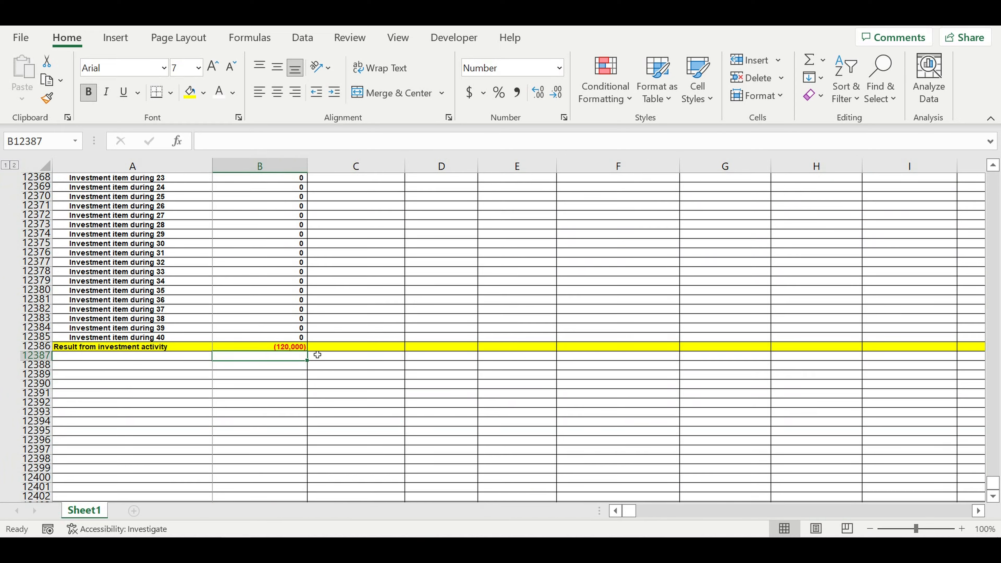
pyautogui.scroll(8, 308, 322)
pyautogui.scroll(7, 308, 305)
pyautogui.scroll(9, 300, 289)
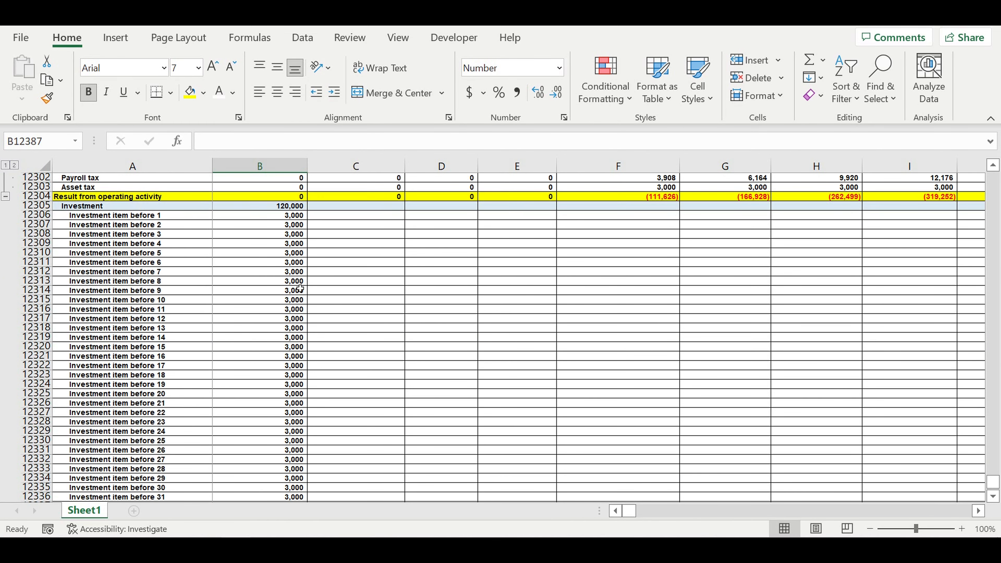
pyautogui.moveTo(274, 252); pyautogui.dragTo(867, 400)
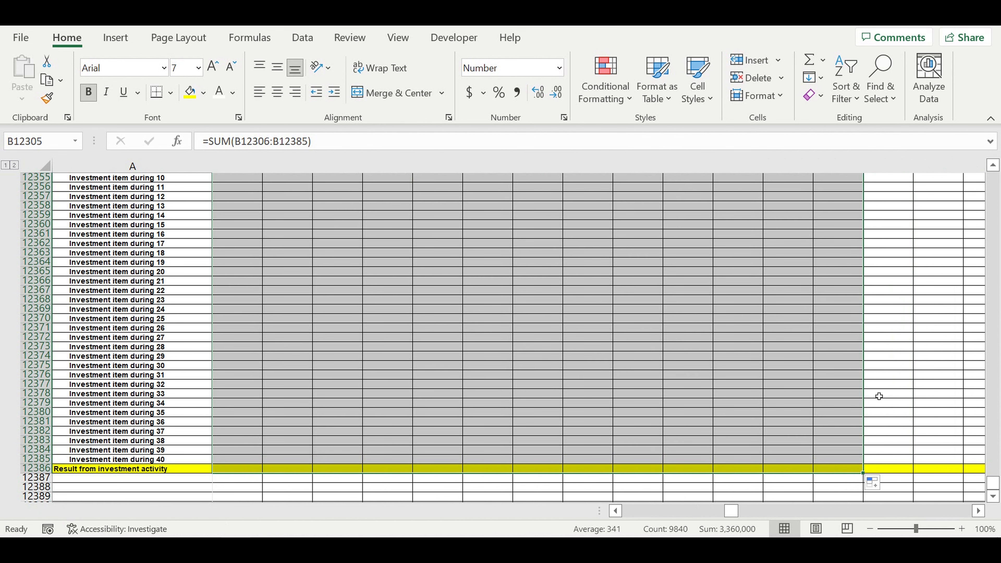
pyautogui.moveTo(731, 511); pyautogui.dragTo(631, 510)
pyautogui.click(375, 394)
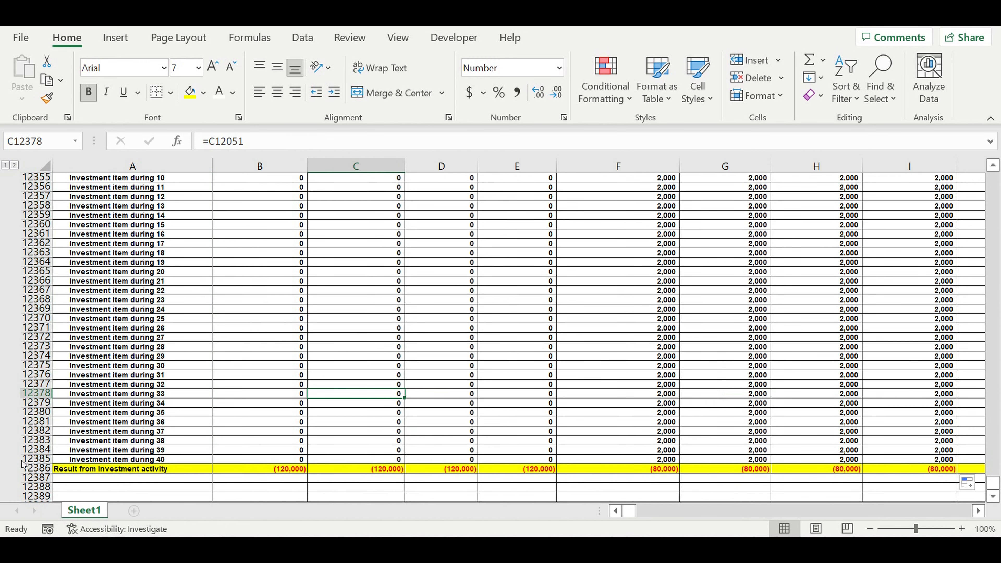
# - Group the investment item rows 12306 to 12385 and collapse the group
pyautogui.moveTo(22, 465); pyautogui.dragTo(47, 270)
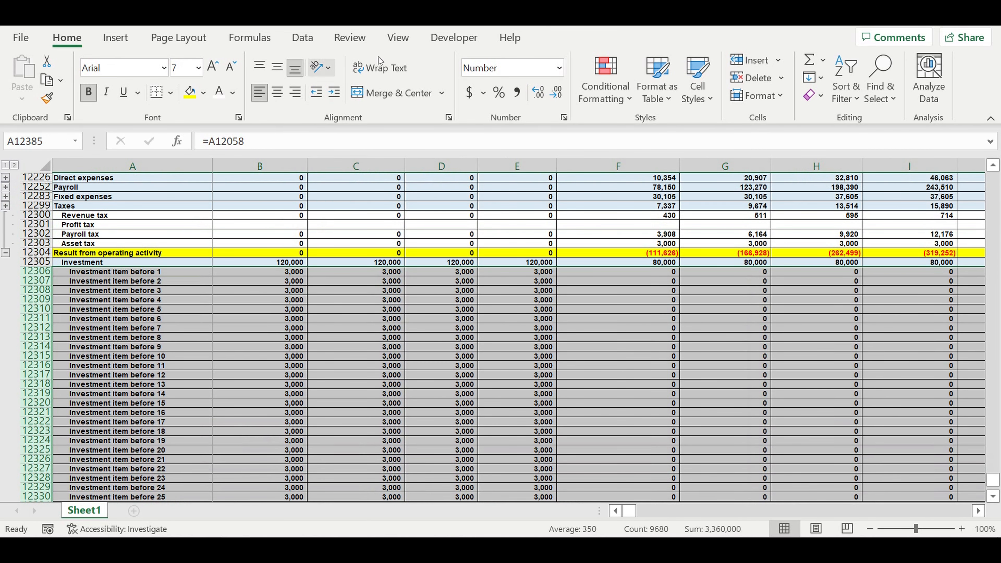
pyautogui.click(302, 37)
pyautogui.click(928, 101)
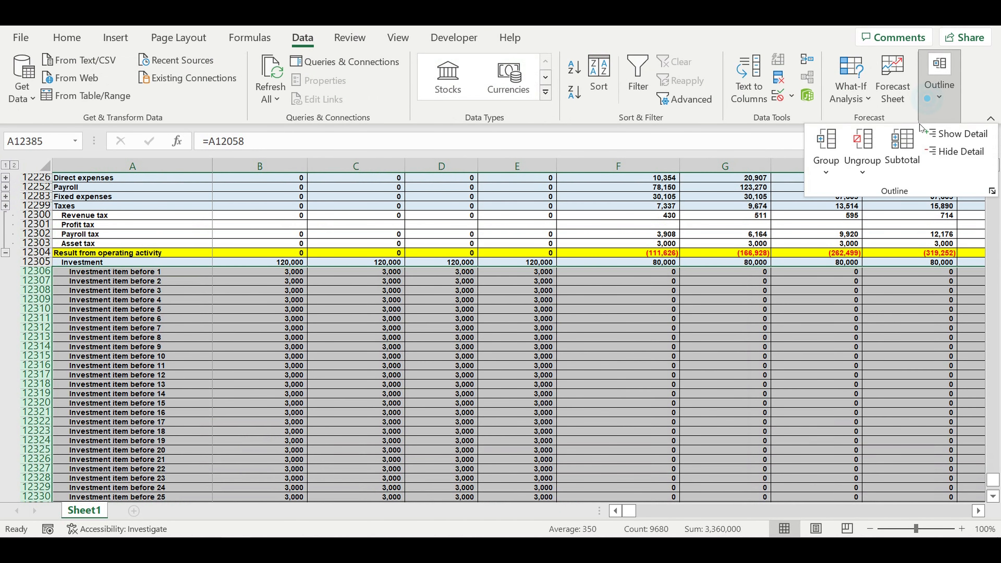
pyautogui.click(826, 168)
pyautogui.click(827, 188)
pyautogui.scroll(-16, 70, 369)
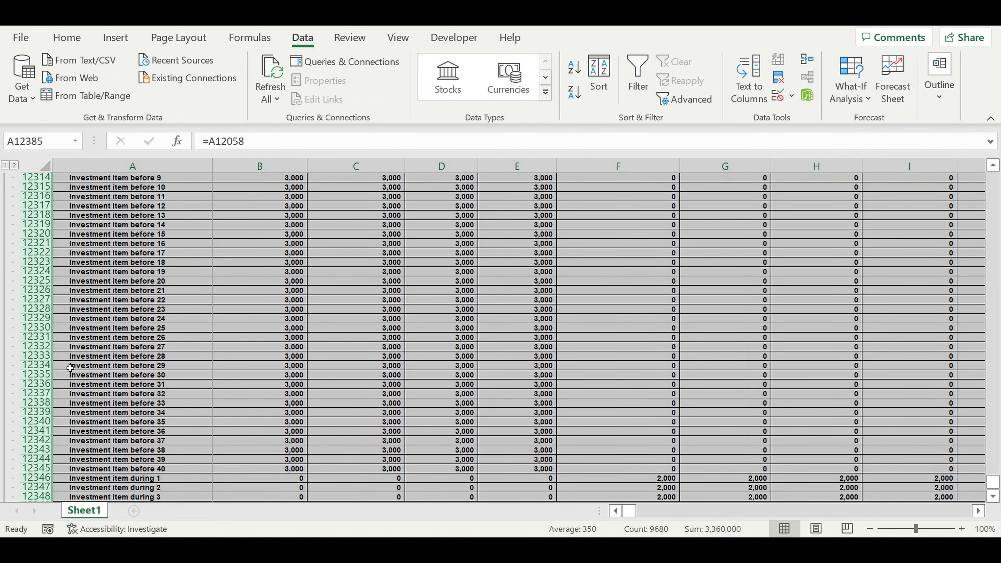
pyautogui.scroll(-11, 75, 361)
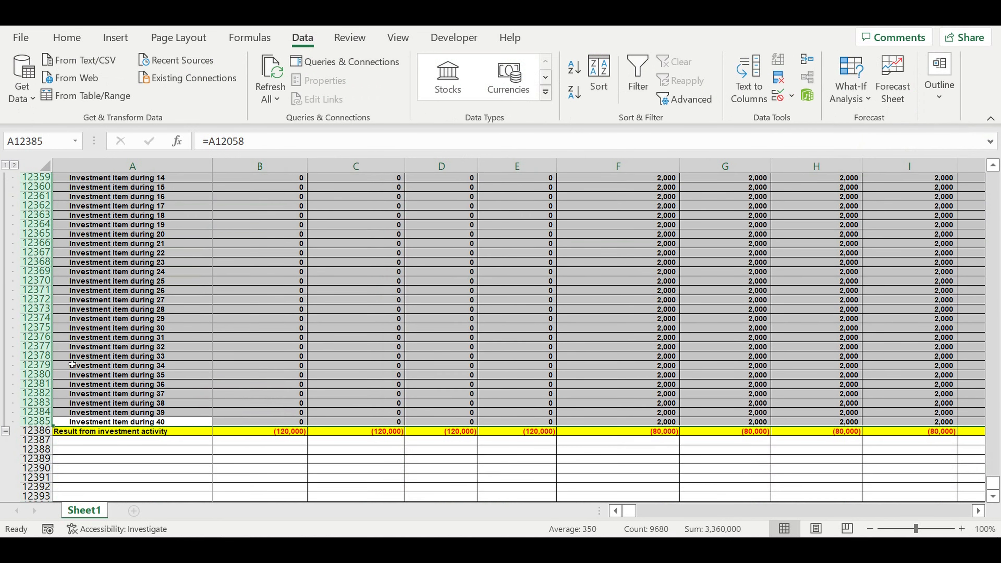
pyautogui.click(6, 262)
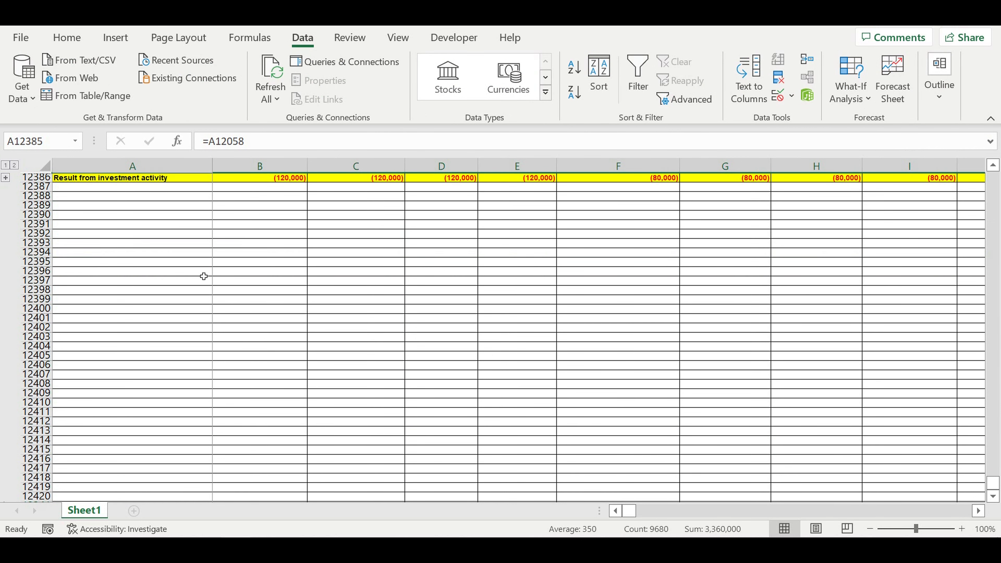
# - Enter the label "Equity" in A12387, below the Result from investment activity row
pyautogui.scroll(3, 207, 268)
pyautogui.click(161, 281)
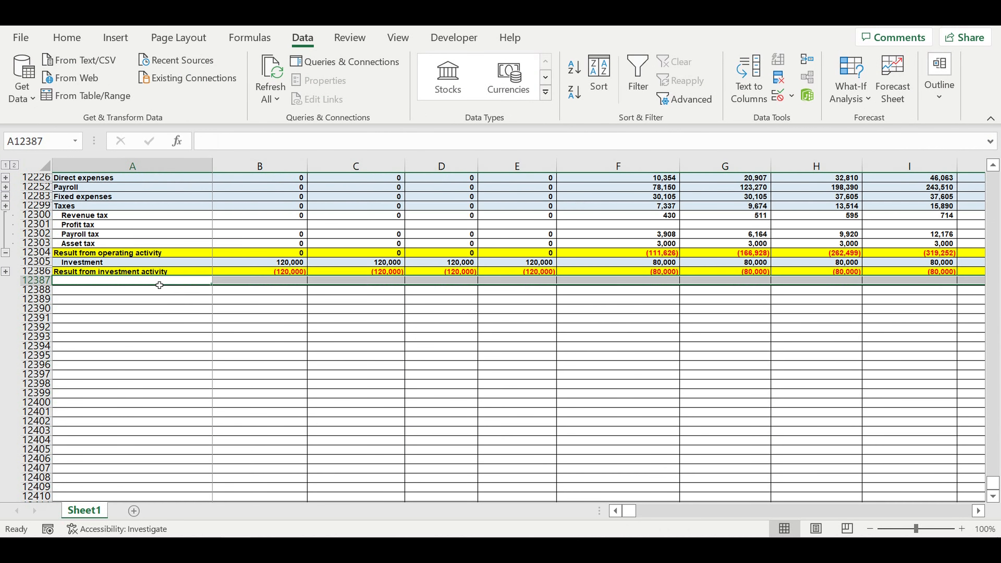
pyautogui.write('Equity')
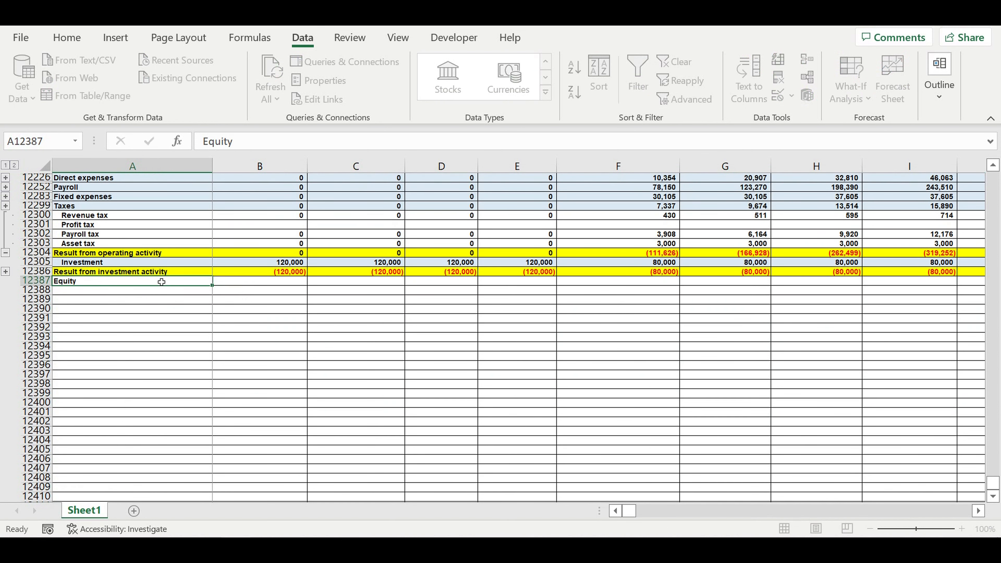
pyautogui.press('Return')
# - Link the labels in A12388:A12390 to the loan timeline's Loan (A12198), Principle payments (A12197) and % payments (A12201) labels
pyautogui.write('=')
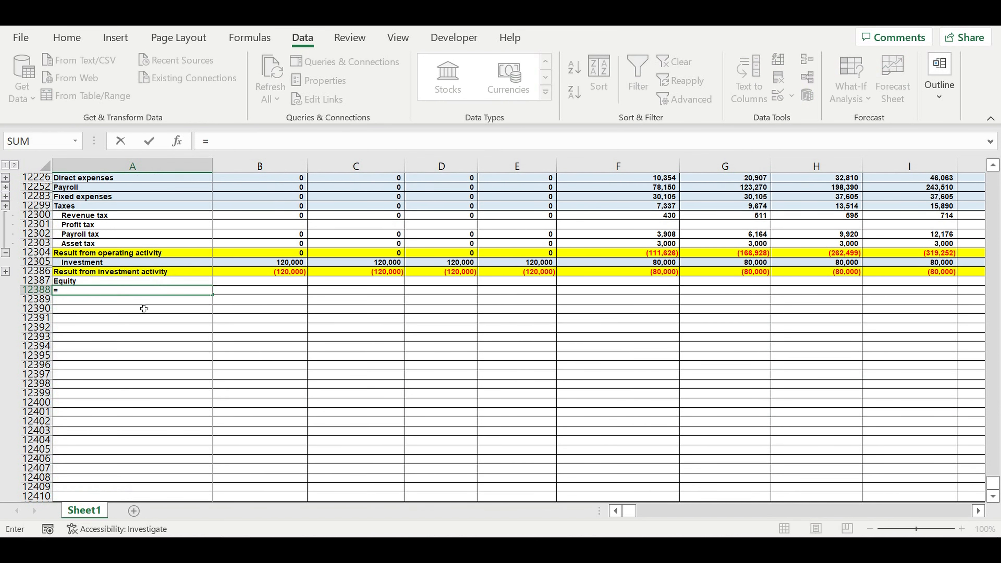
pyautogui.scroll(12, 144, 309)
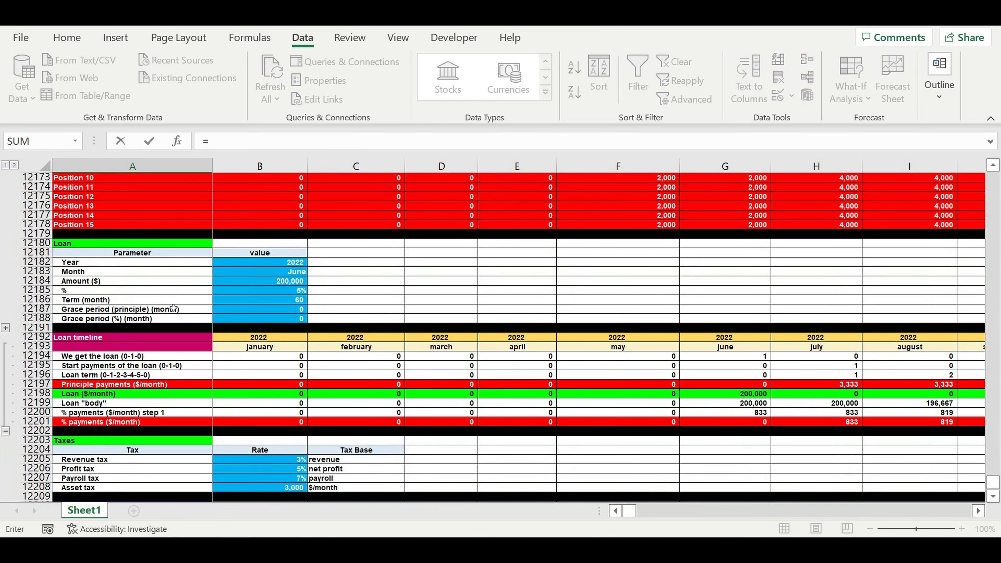
pyautogui.click(87, 393)
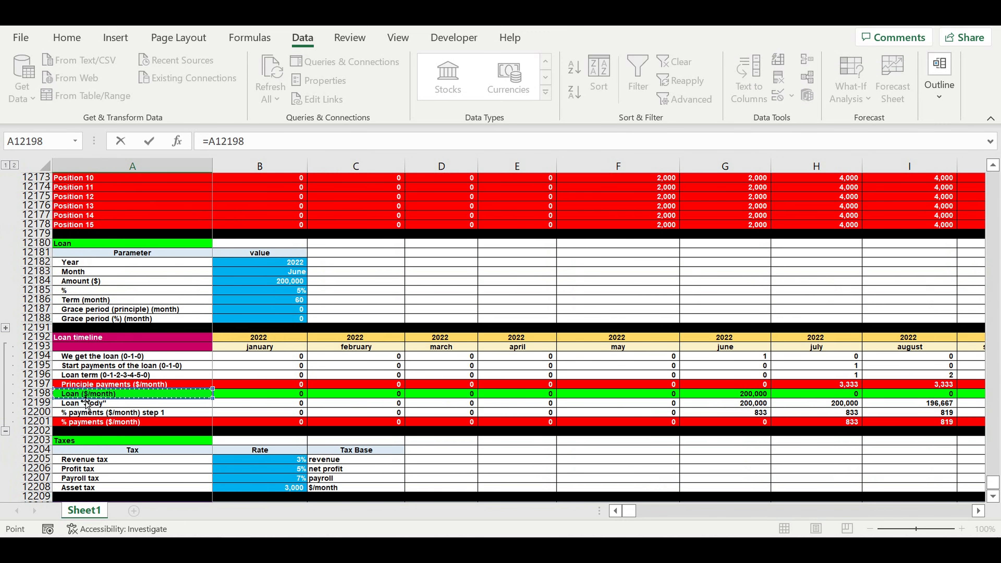
pyautogui.press('Return')
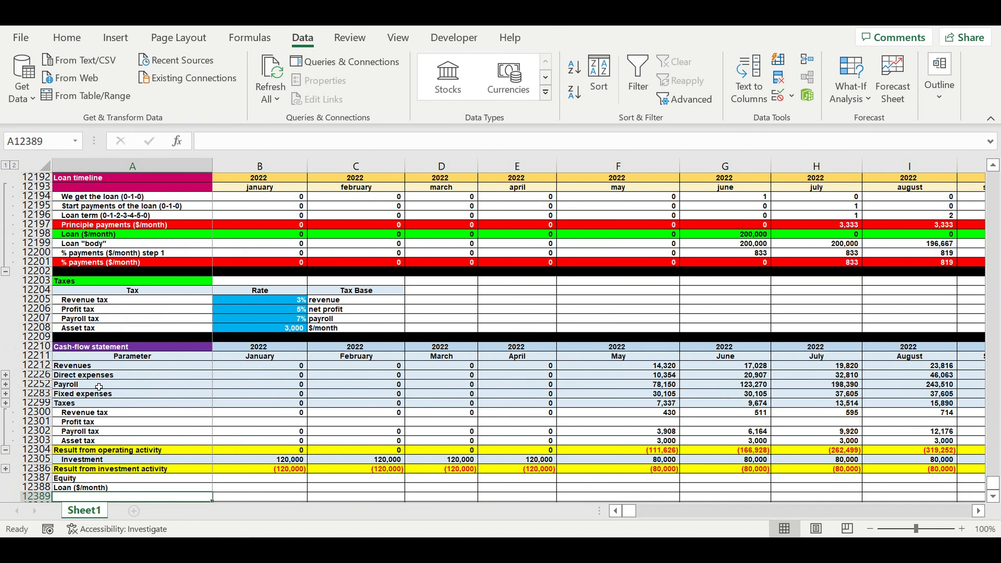
pyautogui.write('=')
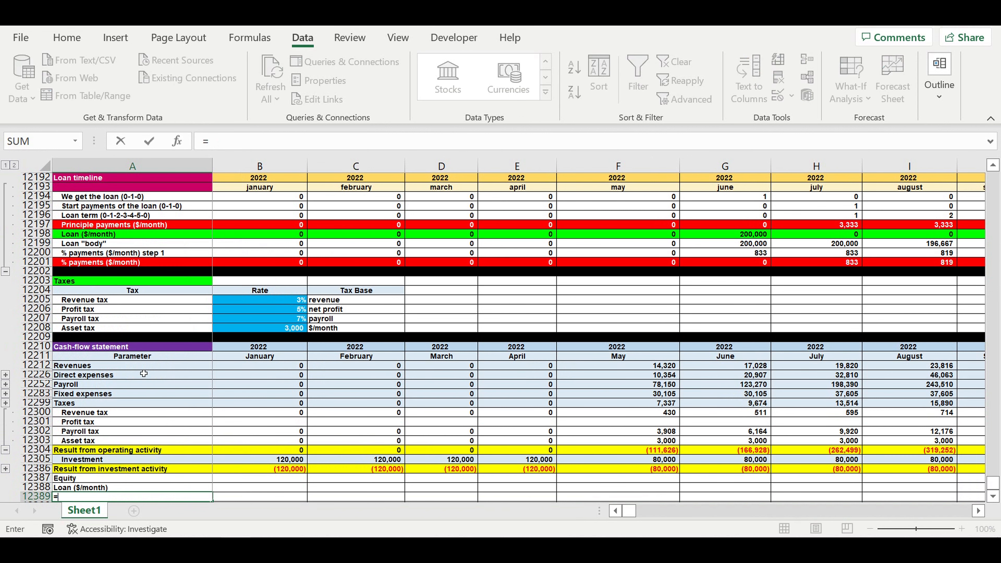
pyautogui.click(100, 227)
pyautogui.press('Return')
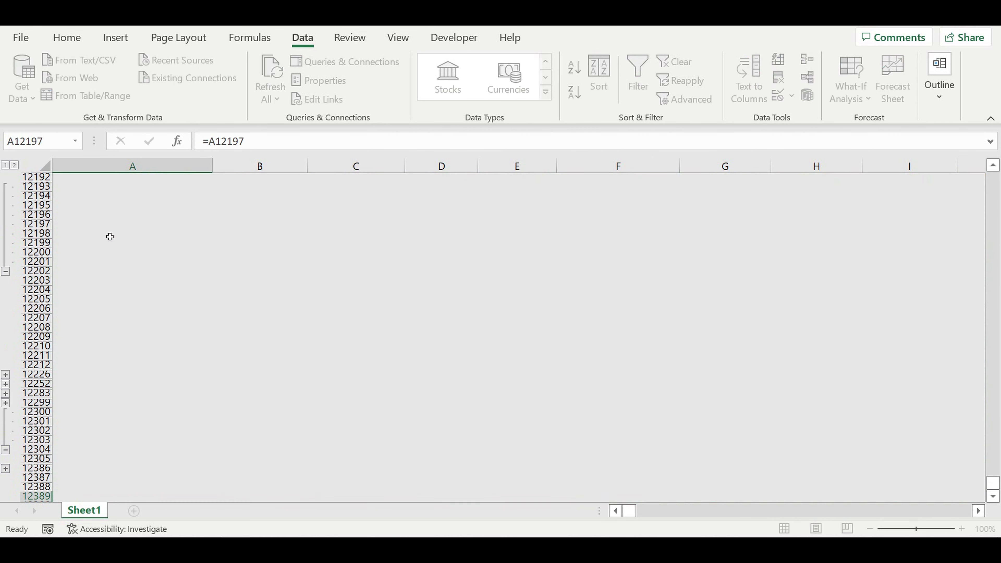
pyautogui.write('=')
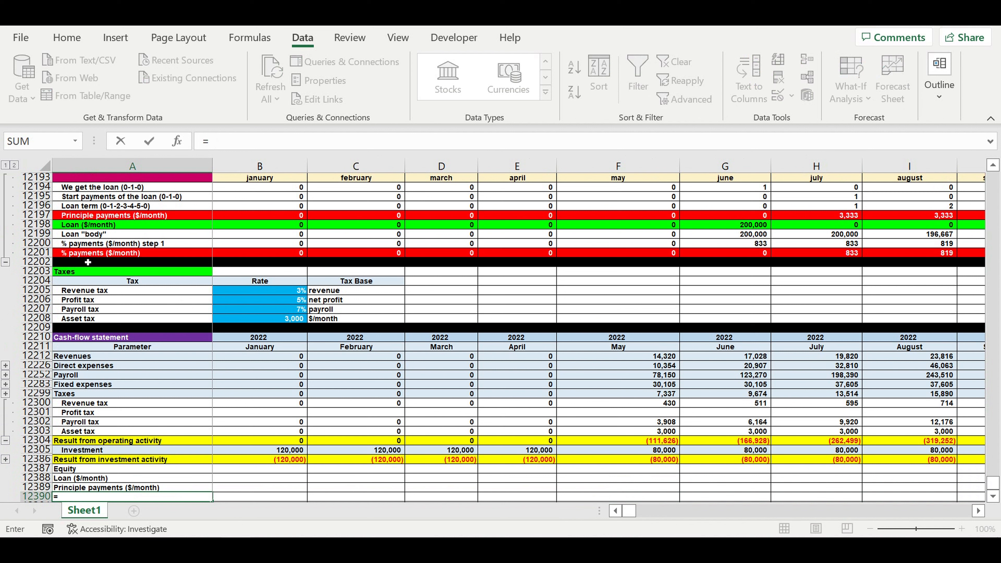
pyautogui.click(69, 253)
pyautogui.press('Return')
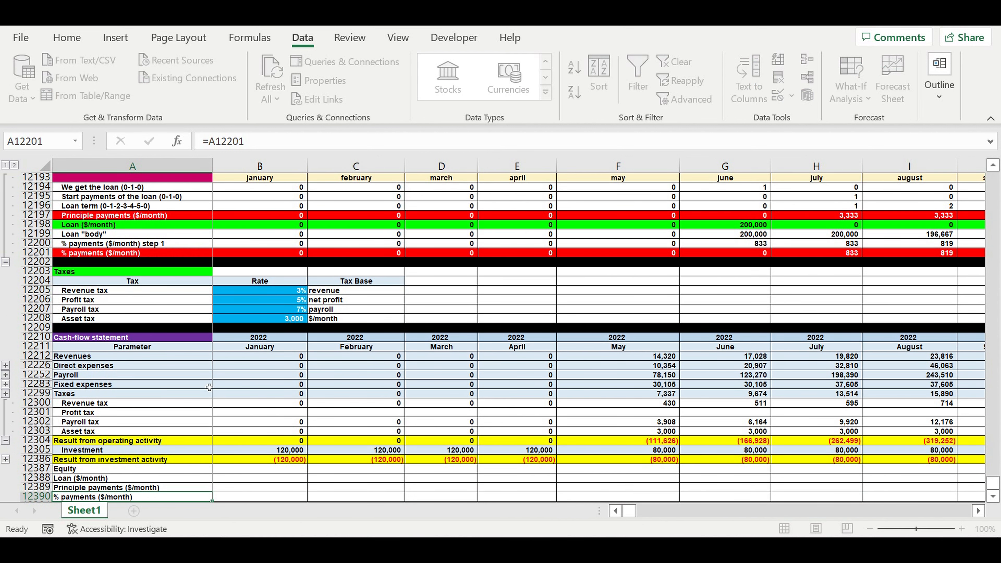
# - Format the Equity row 12387 with white text and a light blue fill
pyautogui.click(91, 376)
pyautogui.click(35, 374)
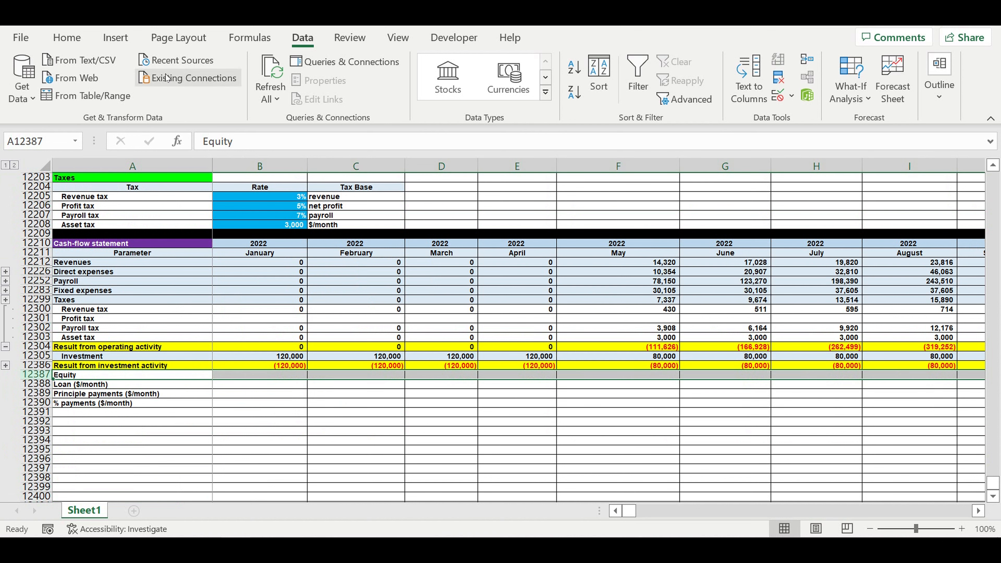
pyautogui.click(67, 37)
pyautogui.click(219, 92)
pyautogui.click(204, 93)
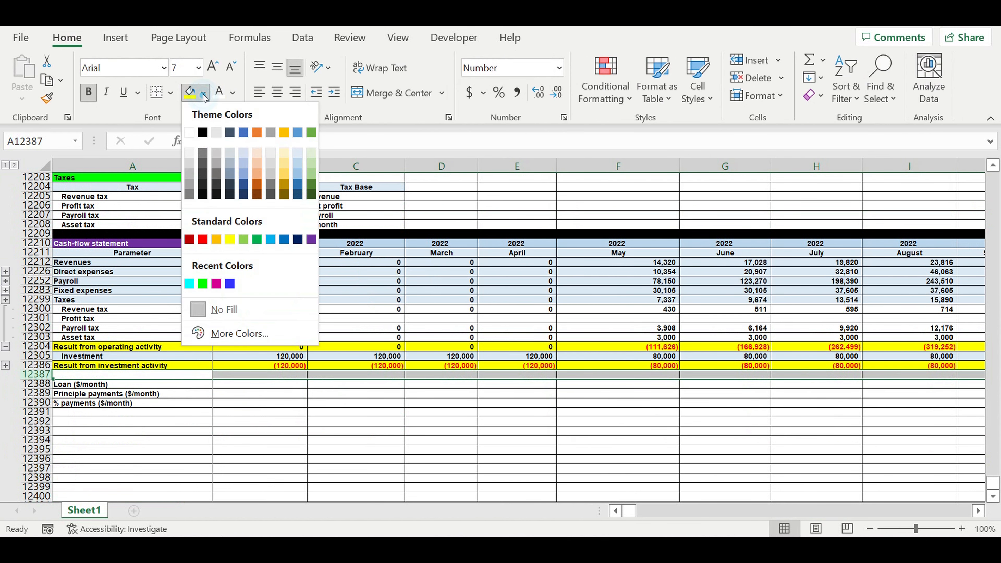
pyautogui.click(271, 239)
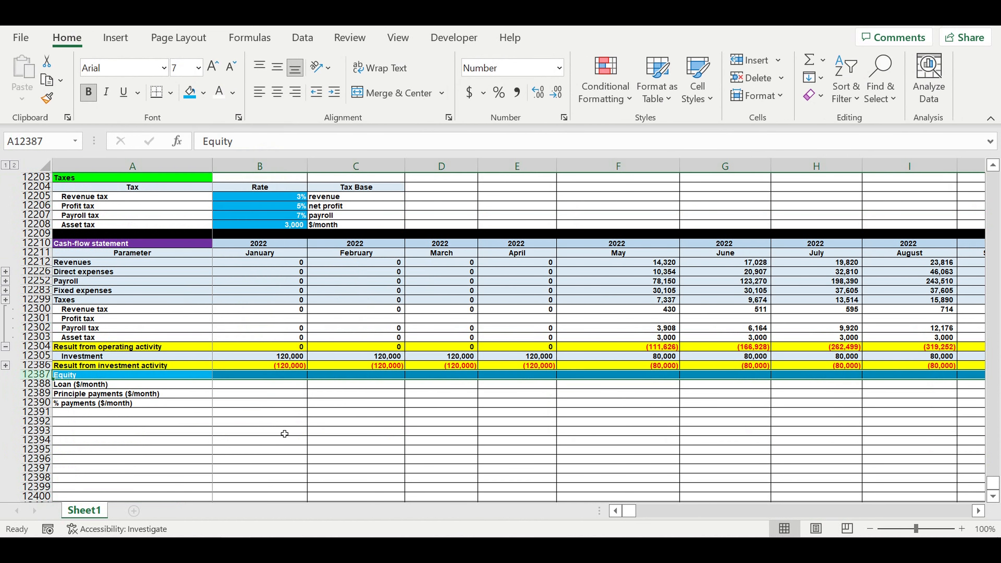
# - Enter the label "Result from financing activity" in A12391, below the % payments row
pyautogui.click(91, 412)
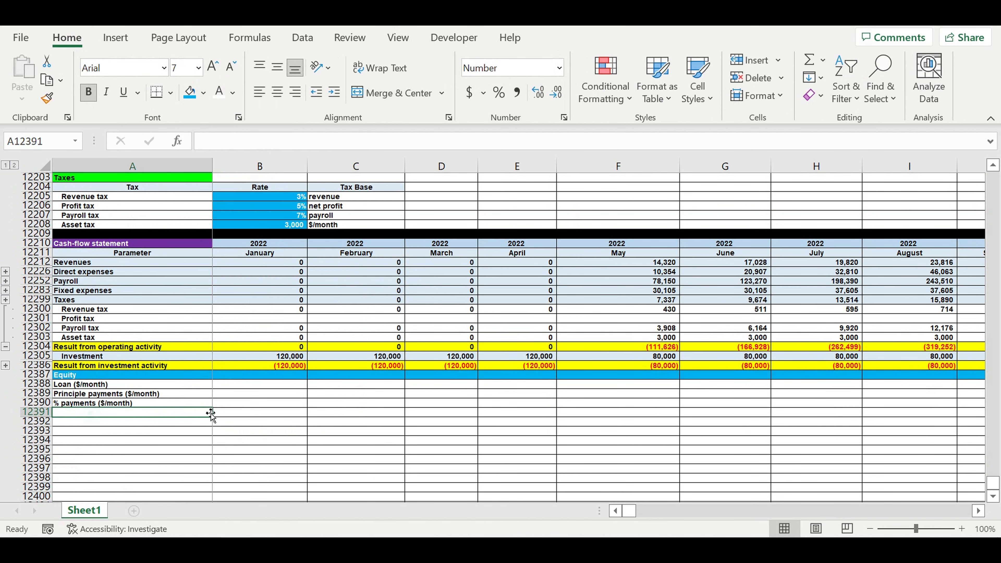
pyautogui.write('Result from')
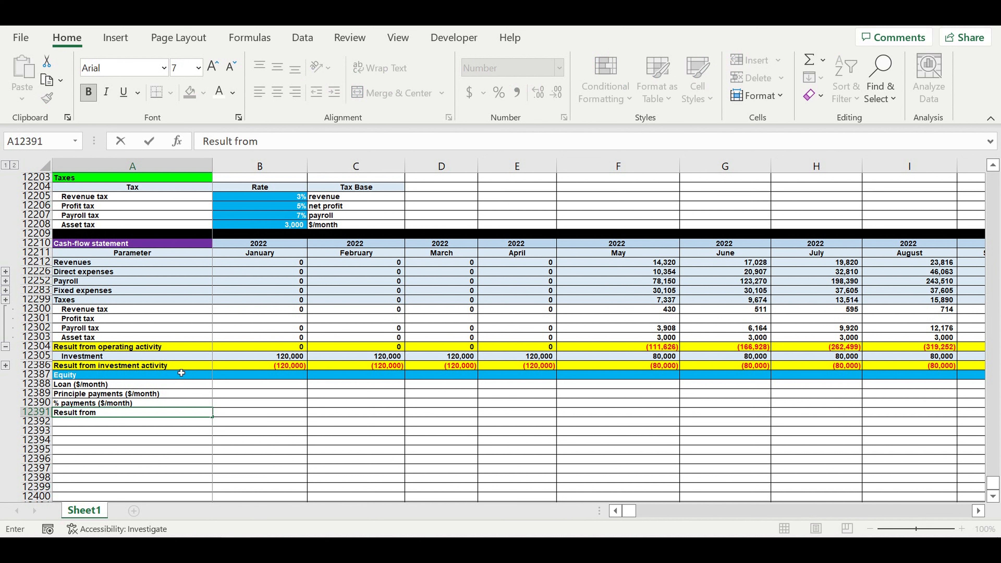
pyautogui.write('financing activi')
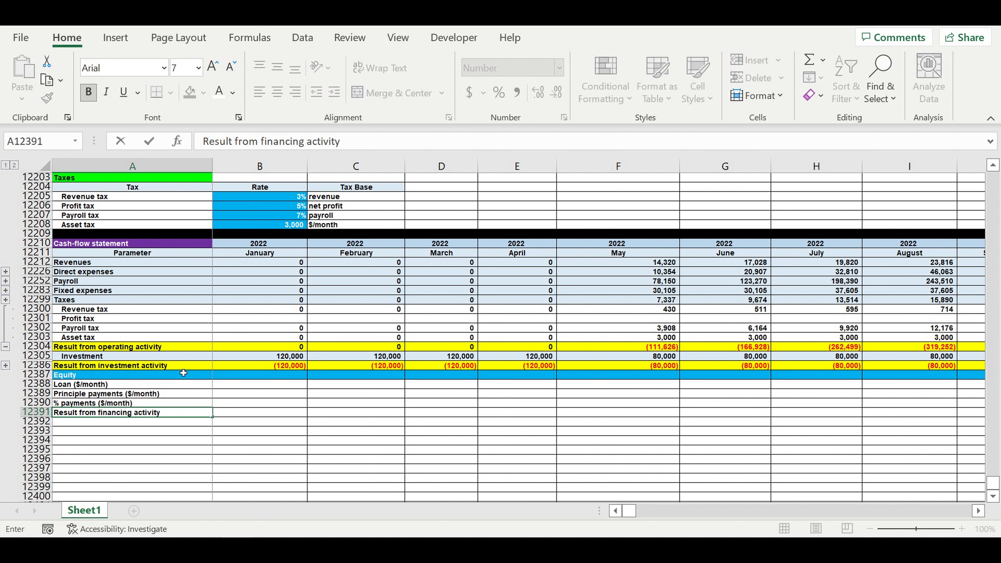
pyautogui.write('ty')
pyautogui.press('Return')
# - Fill the financing result row 12391 with yellow
pyautogui.click(36, 412)
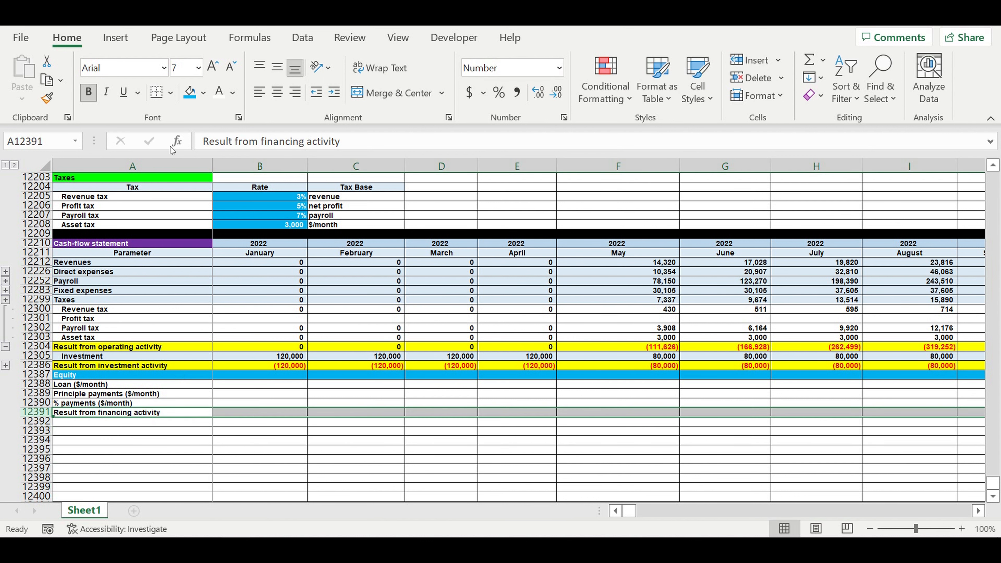
pyautogui.click(204, 94)
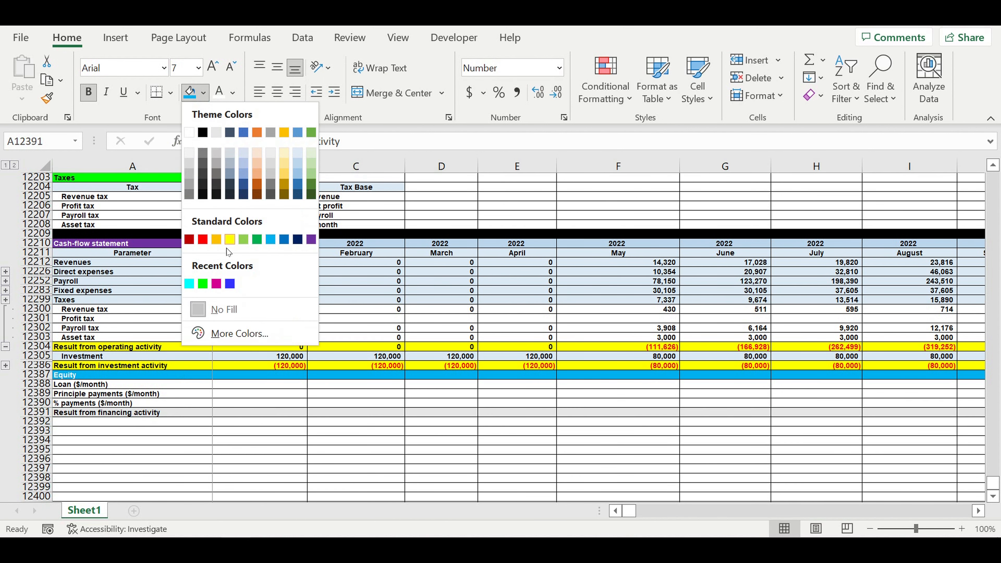
pyautogui.click(229, 240)
pyautogui.click(280, 438)
pyautogui.click(264, 412)
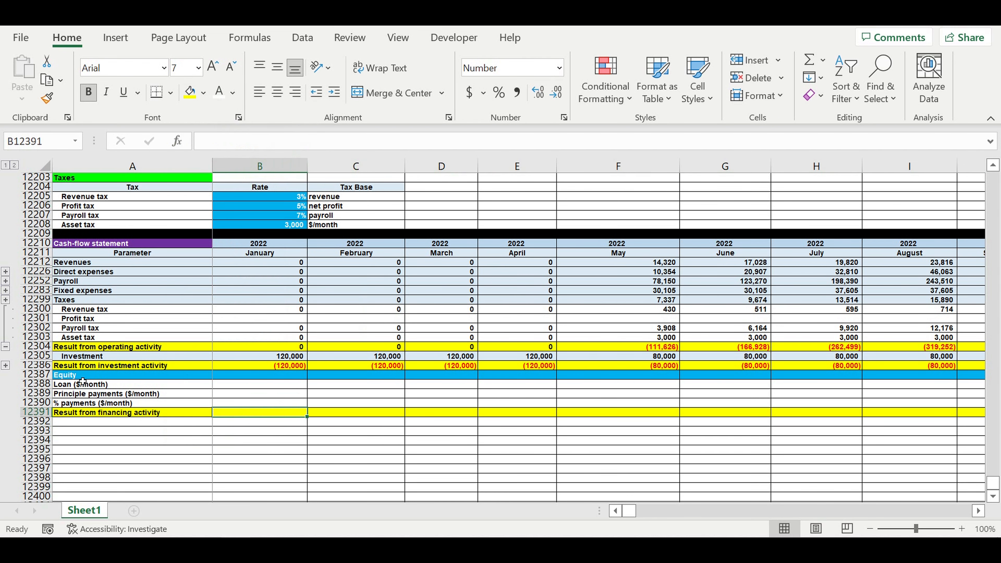
# - Extend the loan label links from A12388:A12390 into column B to bring in January's loan values
pyautogui.moveTo(83, 384); pyautogui.dragTo(91, 403)
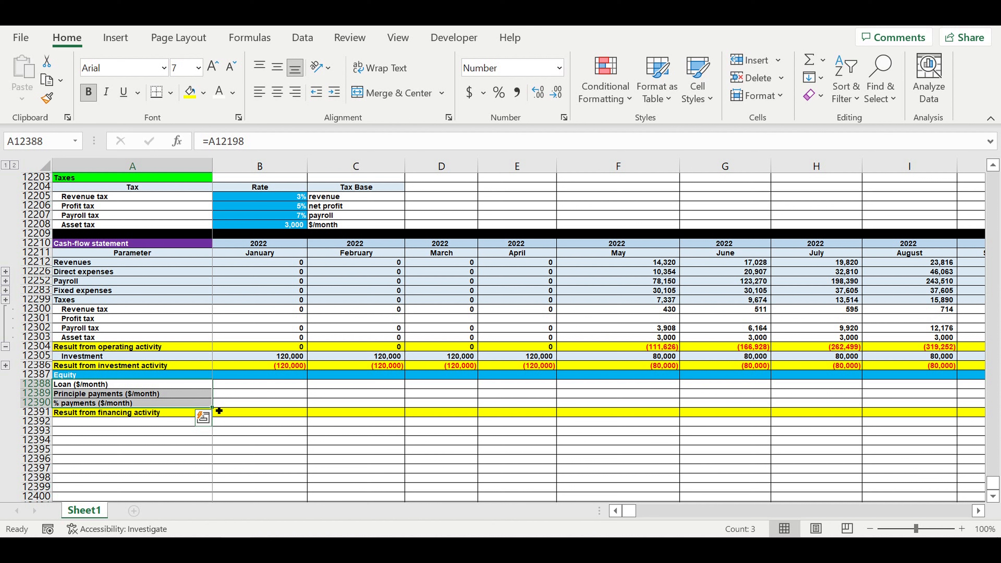
pyautogui.moveTo(219, 410); pyautogui.dragTo(305, 410)
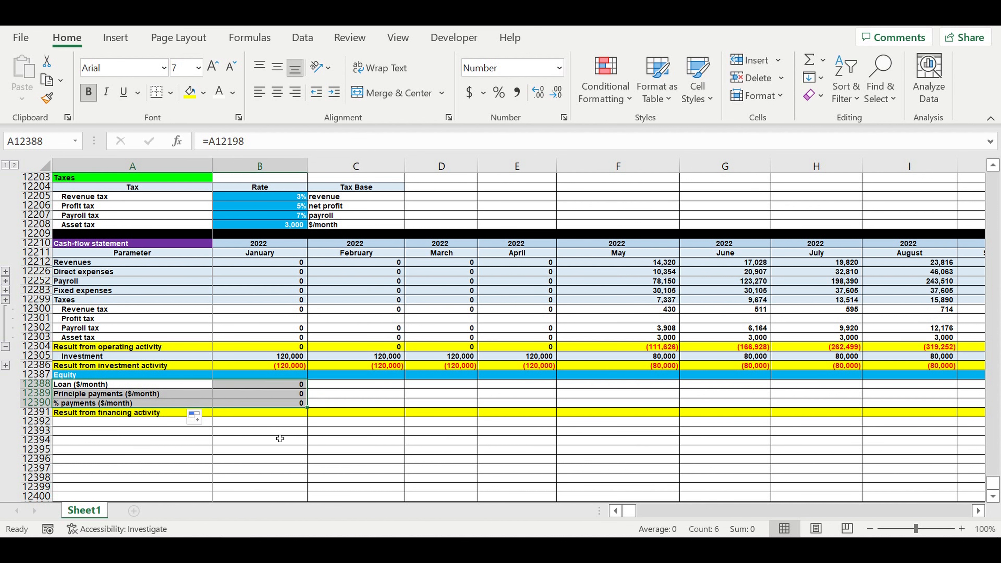
pyautogui.click(278, 429)
# - Calculate January's result from financing activity in B12391 as =B12387+B12388-B12389-B12390
pyautogui.click(290, 412)
pyautogui.write('=')
pyautogui.click(277, 378)
pyautogui.write('+')
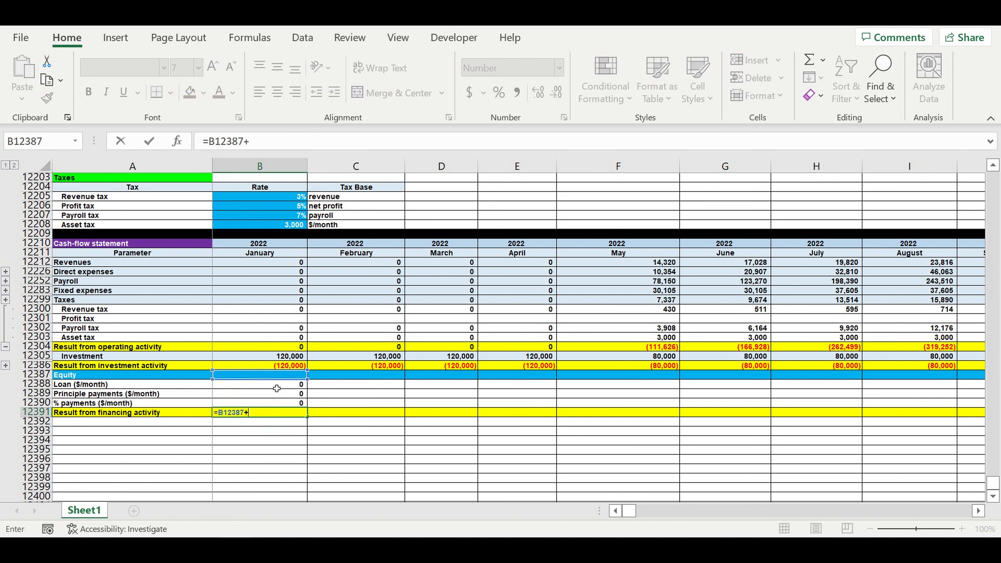
pyautogui.click(273, 385)
pyautogui.write('-')
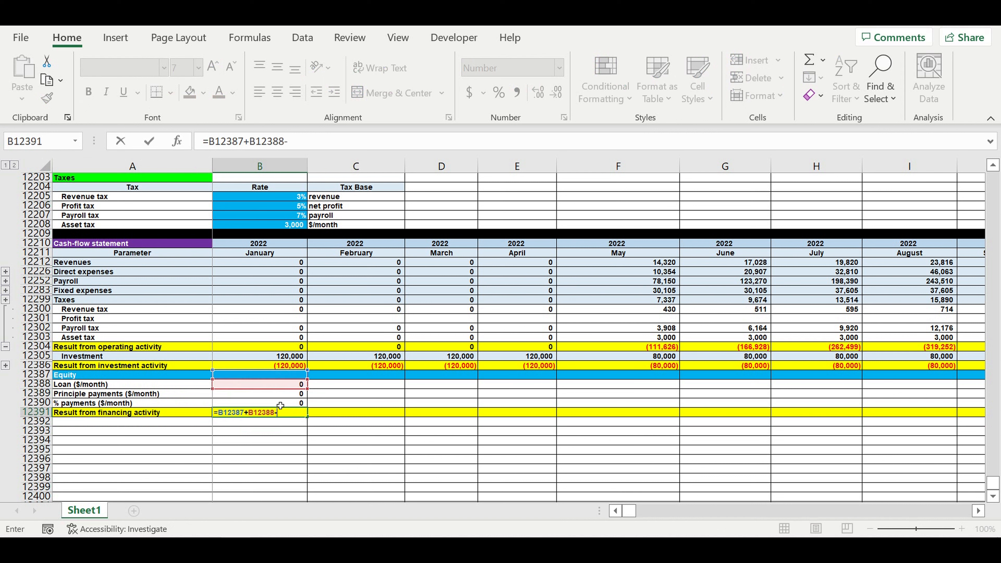
pyautogui.click(273, 394)
pyautogui.write('-')
pyautogui.click(268, 403)
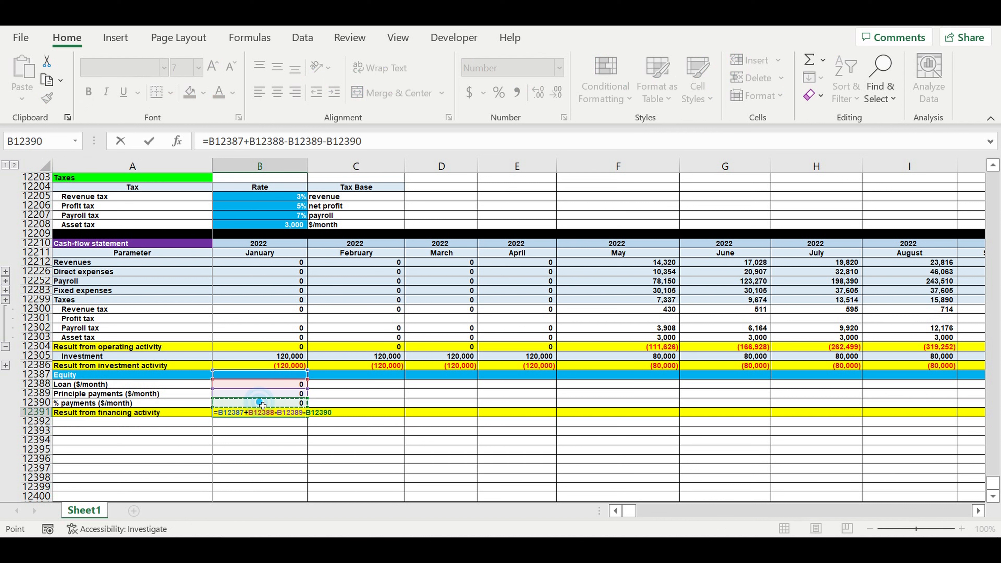
pyautogui.press('Return')
# - Fill the January financing formulas in B12388:B12391 across the timeline through December 2031, column DQ
pyautogui.moveTo(280, 385); pyautogui.dragTo(725, 399)
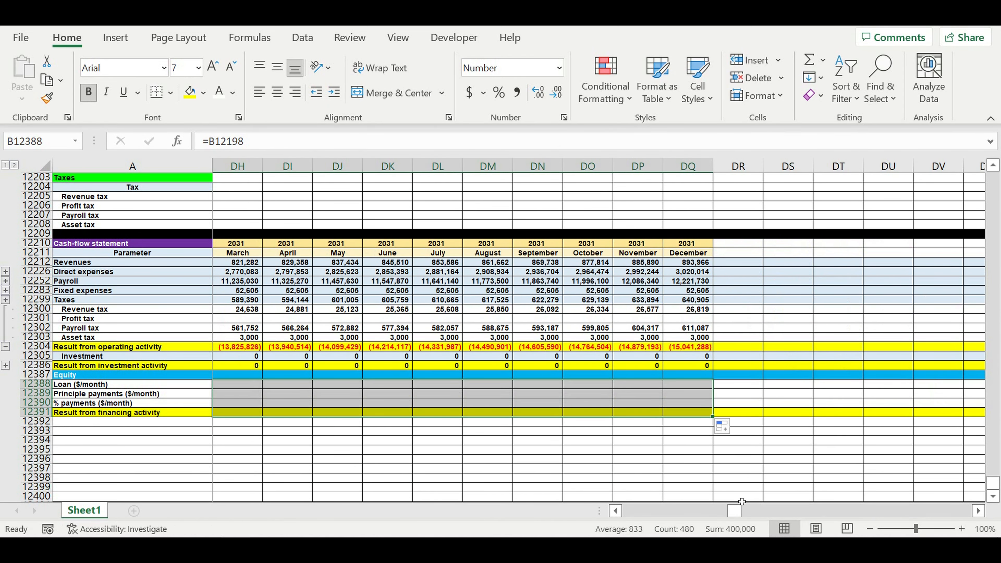
pyautogui.moveTo(734, 511); pyautogui.dragTo(300, 438)
pyautogui.click(146, 448)
# - Indent the Equity, Loan, Principle payments and % payments labels in A12387:A12390
pyautogui.moveTo(70, 388); pyautogui.dragTo(78, 403)
pyautogui.click(80, 378)
pyautogui.click(335, 92)
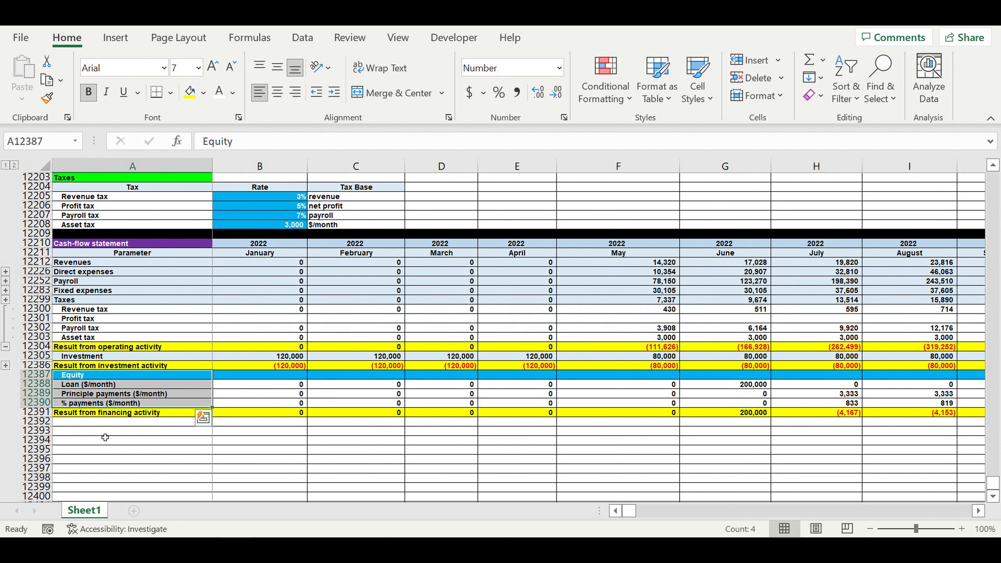
pyautogui.click(90, 421)
# - Start January's profit tax in B12301 with an IF test subtracting direct expenses, payroll, fixed expenses, and revenue, payroll and asset taxes from revenues
pyautogui.click(288, 319)
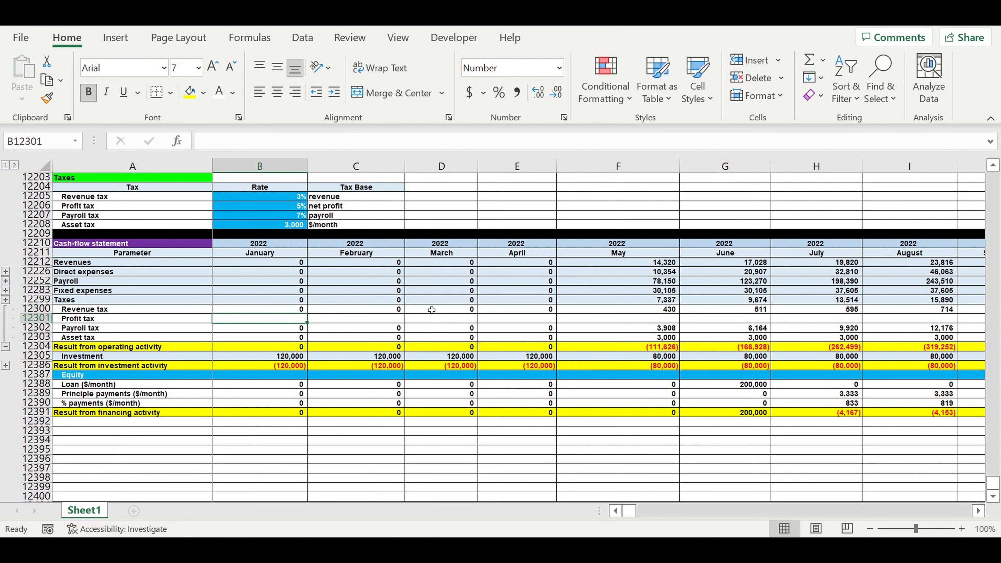
pyautogui.write('if')
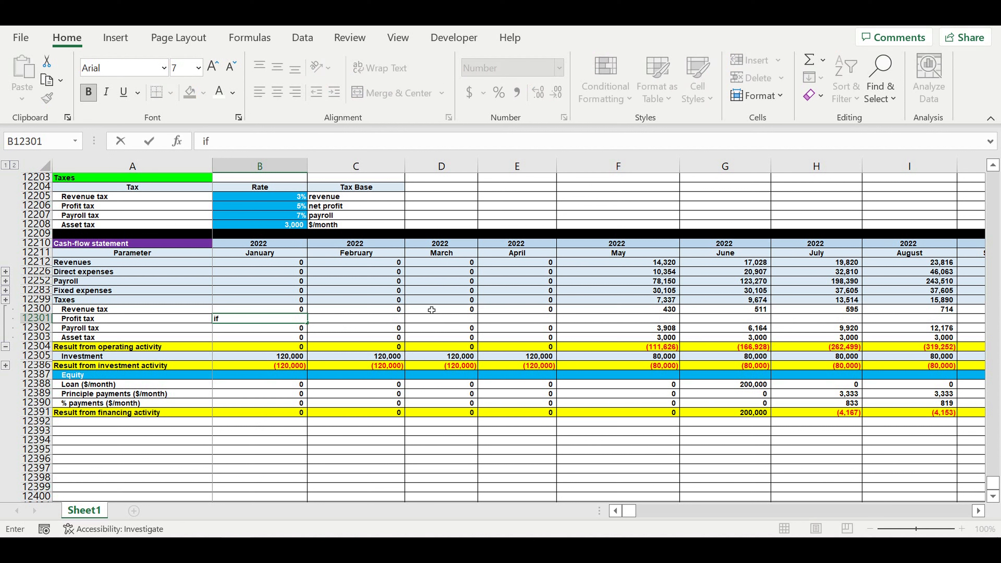
pyautogui.write('=if')
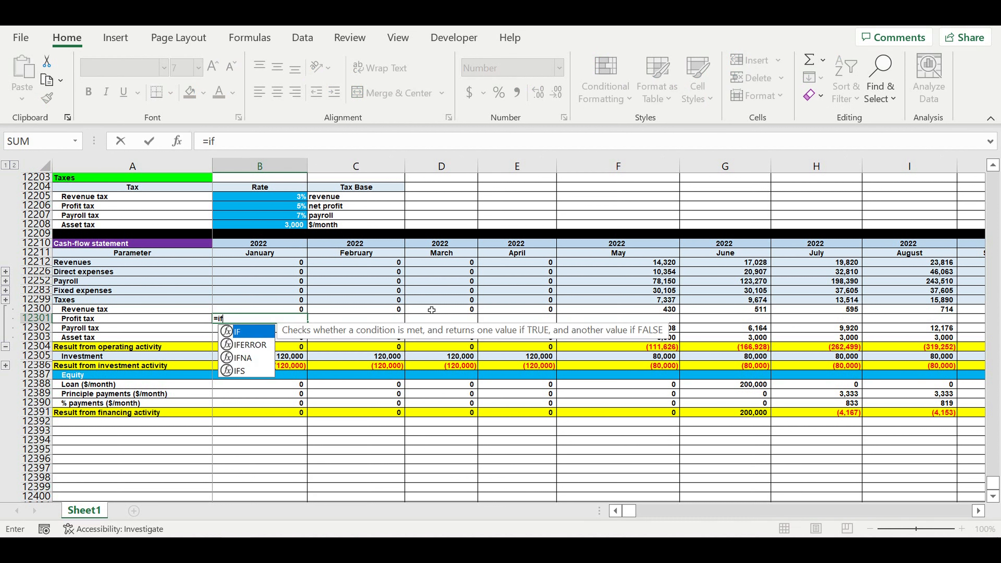
pyautogui.write('(')
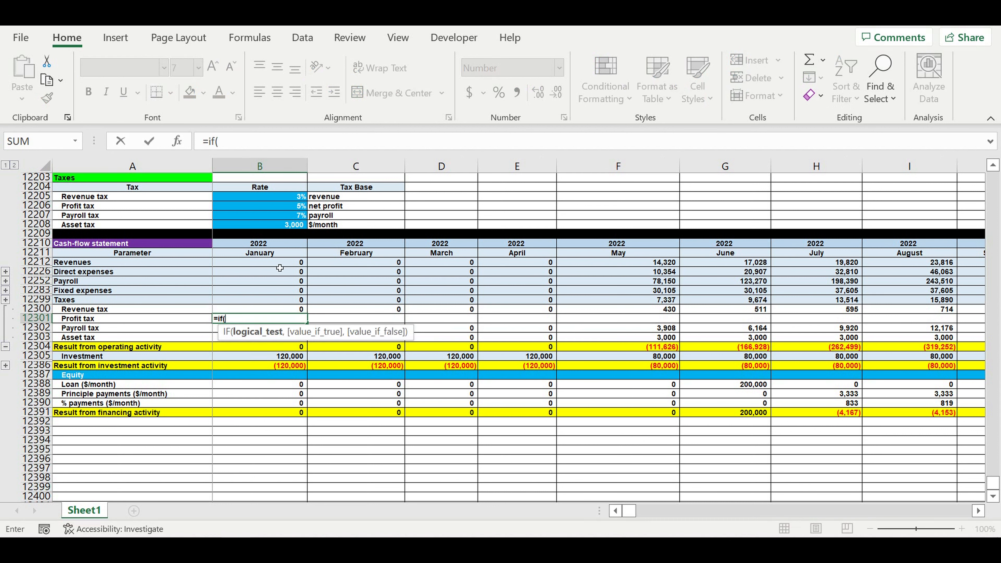
pyautogui.click(267, 264)
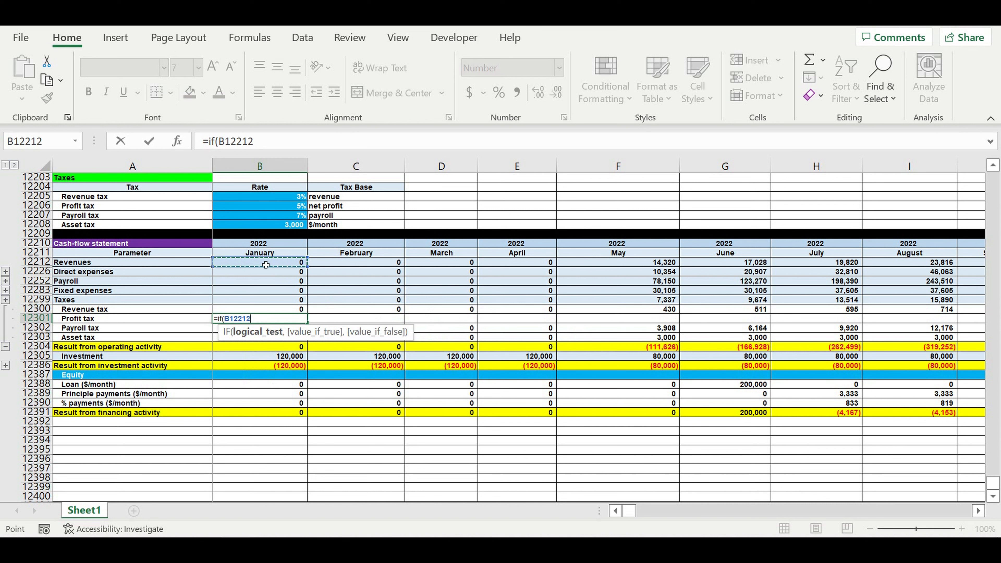
pyautogui.write('-')
pyautogui.click(261, 273)
pyautogui.write('-')
pyautogui.click(243, 281)
pyautogui.write('-')
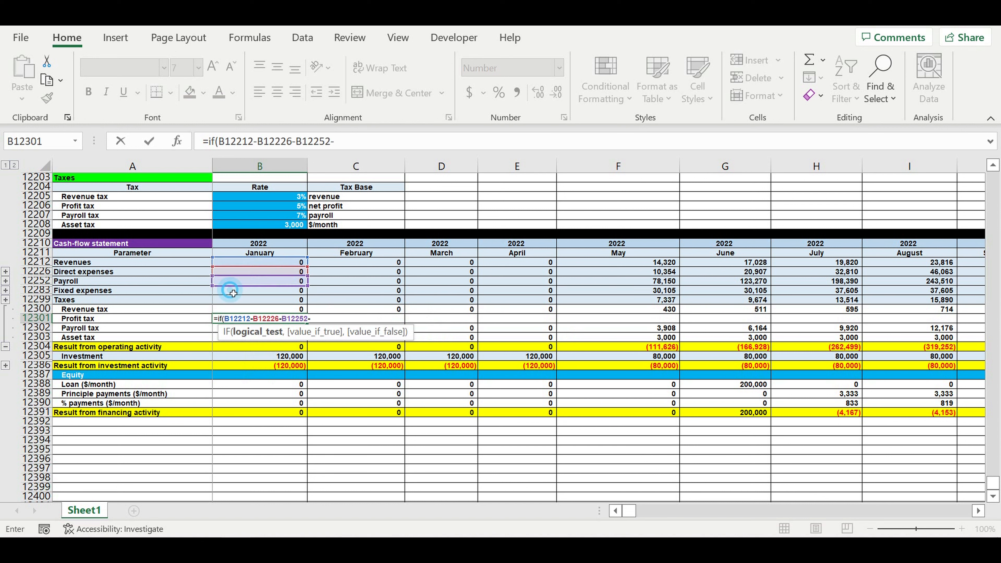
pyautogui.click(234, 291)
pyautogui.write('-')
pyautogui.click(229, 310)
pyautogui.write('-')
pyautogui.click(216, 329)
pyautogui.write('-')
pyautogui.click(220, 340)
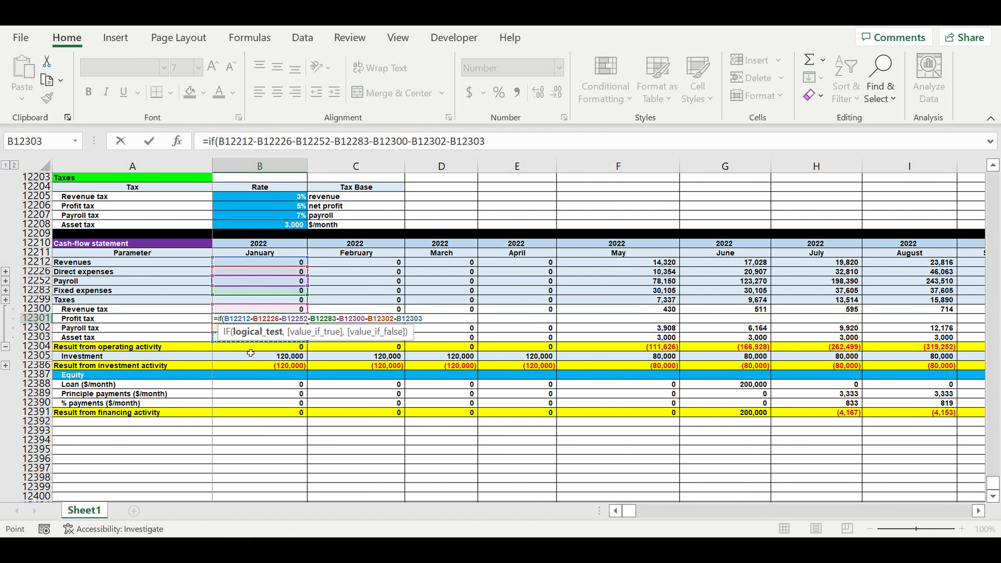
# - Subtract loan payments B12389 and B12390 in the profit tax test, and return 0 when the result is below 0
pyautogui.write('-')
pyautogui.click(226, 393)
pyautogui.write('-')
pyautogui.click(231, 402)
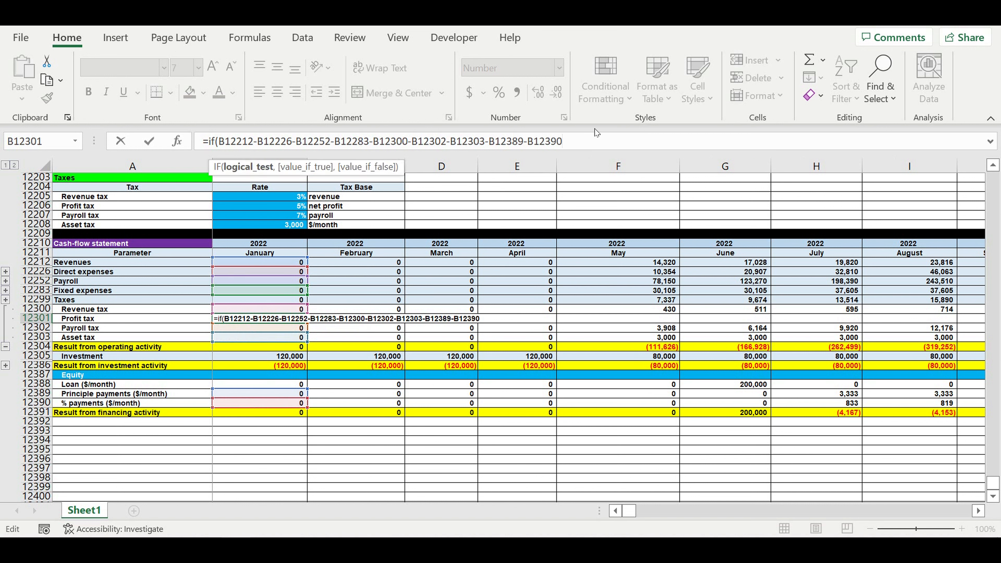
pyautogui.write('<0,0,')
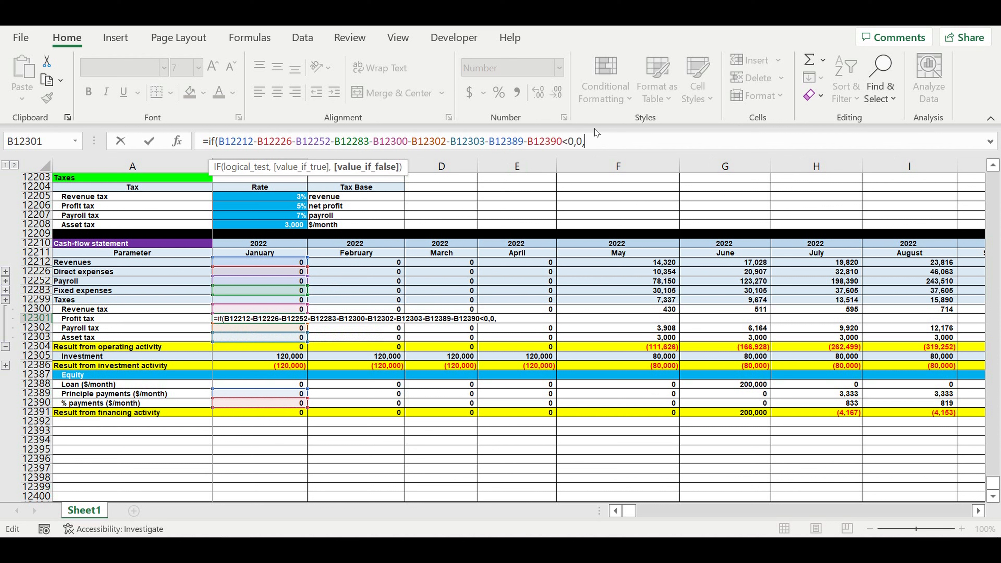
# - Reuse the logical test's subtraction chain, B12212 through B12390, as the value-if-false of January's profit tax formula in B12301
pyautogui.click(221, 141)
pyautogui.moveTo(230, 145); pyautogui.dragTo(566, 145)
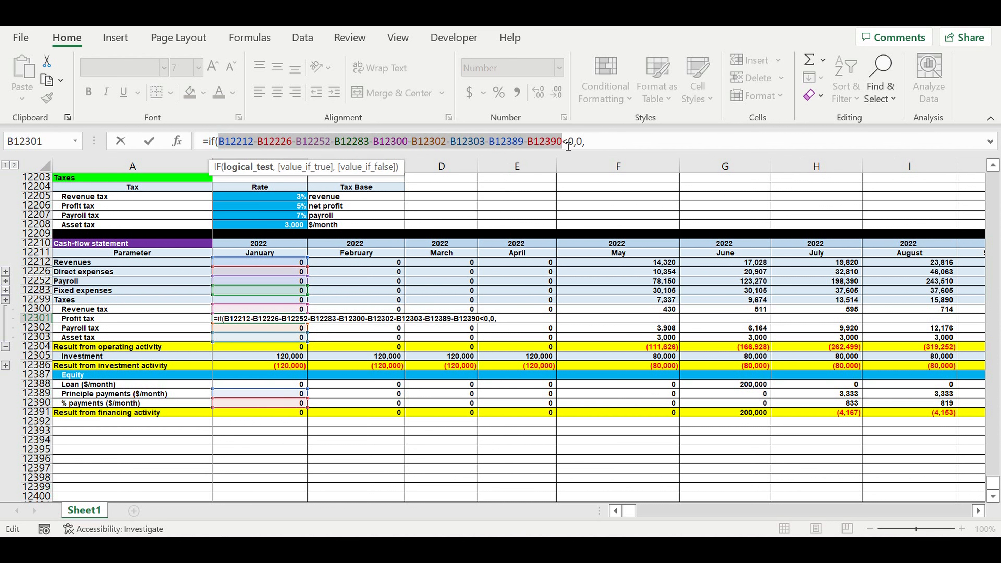
pyautogui.hotkey('ctrl', 'c')
pyautogui.click(627, 142)
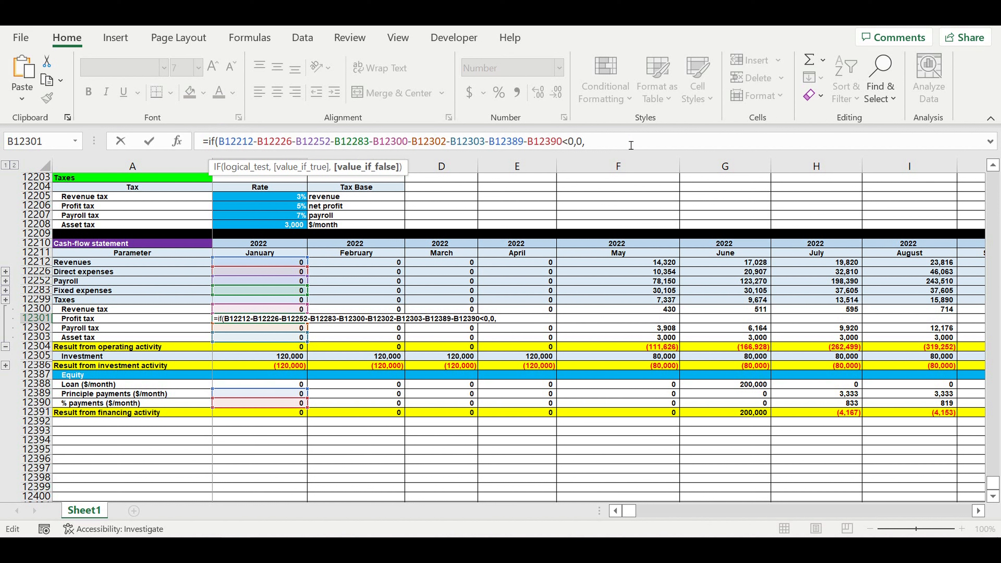
pyautogui.hotkey('ctrl', 'v')
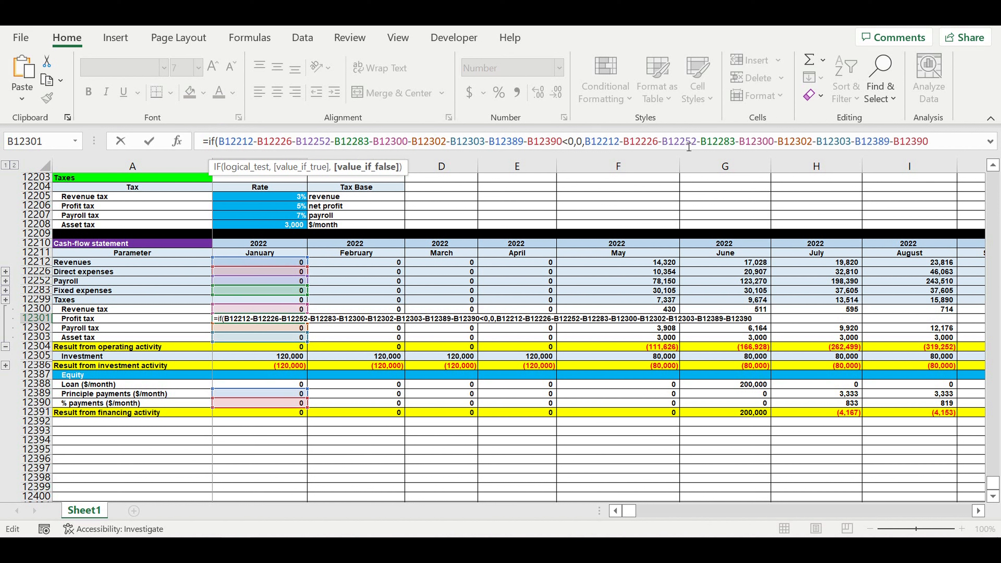
# - Enclose the value-if-false expression in parentheses and multiply it by the profit tax rate in B12206
pyautogui.click(586, 142)
pyautogui.write('(')
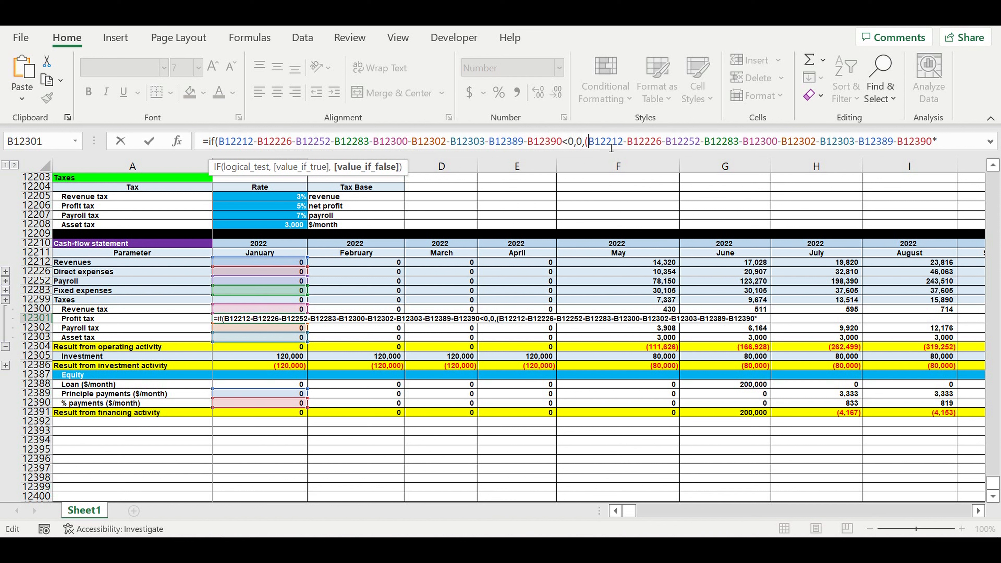
pyautogui.click(940, 147)
pyautogui.click(940, 146)
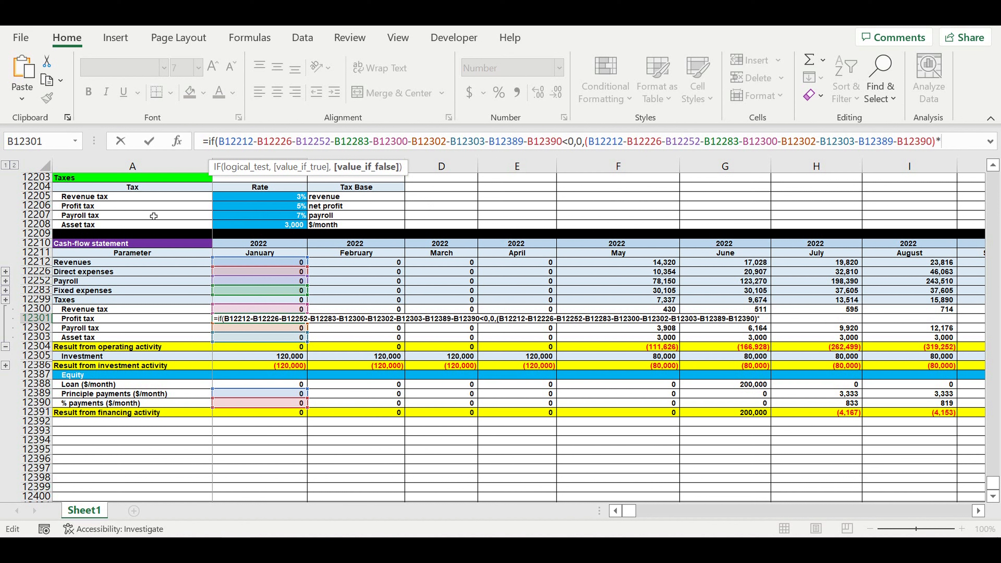
pyautogui.click(287, 208)
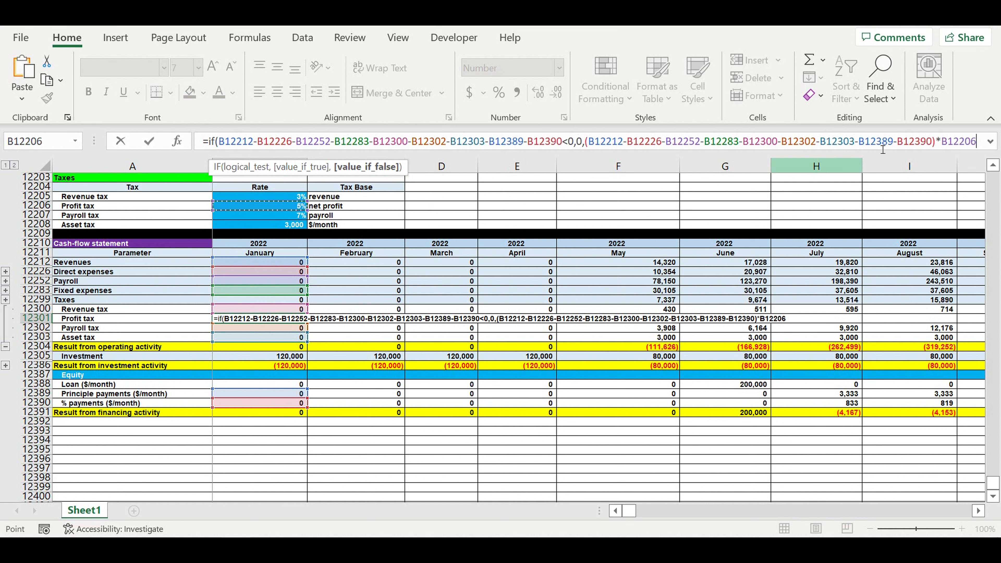
# - Make the profit tax rate reference absolute as $B$12206 and complete the IF formula in B12301
pyautogui.click(943, 142)
pyautogui.hotkey('shift', 'Right')
pyautogui.click(943, 141)
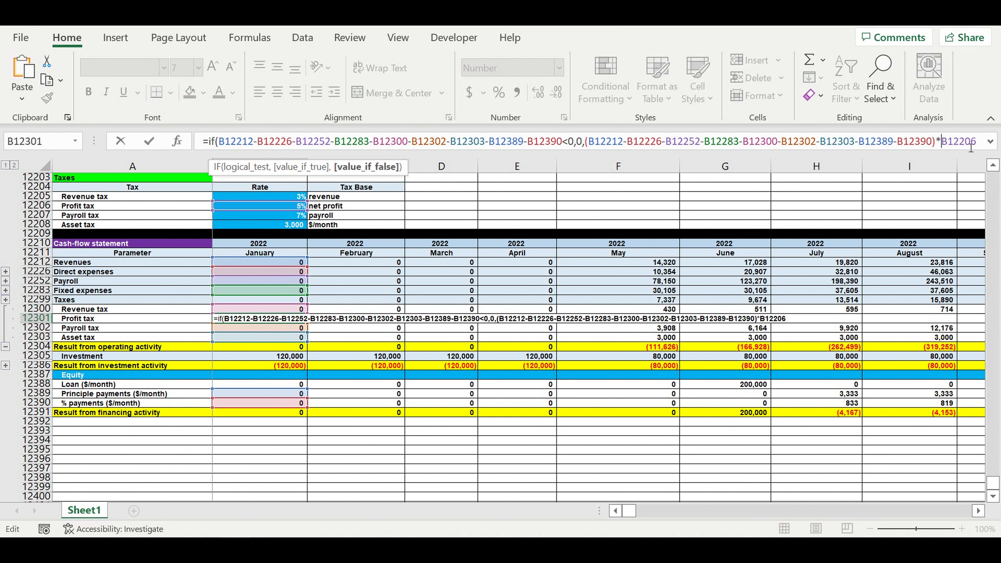
pyautogui.write('$')
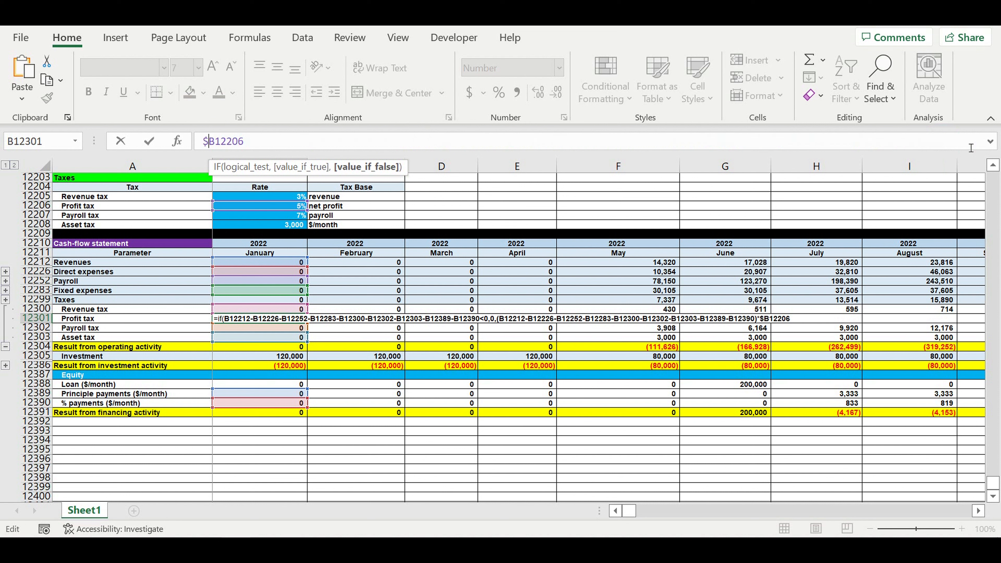
pyautogui.doubleClick(224, 145)
pyautogui.click(243, 144)
pyautogui.write('$')
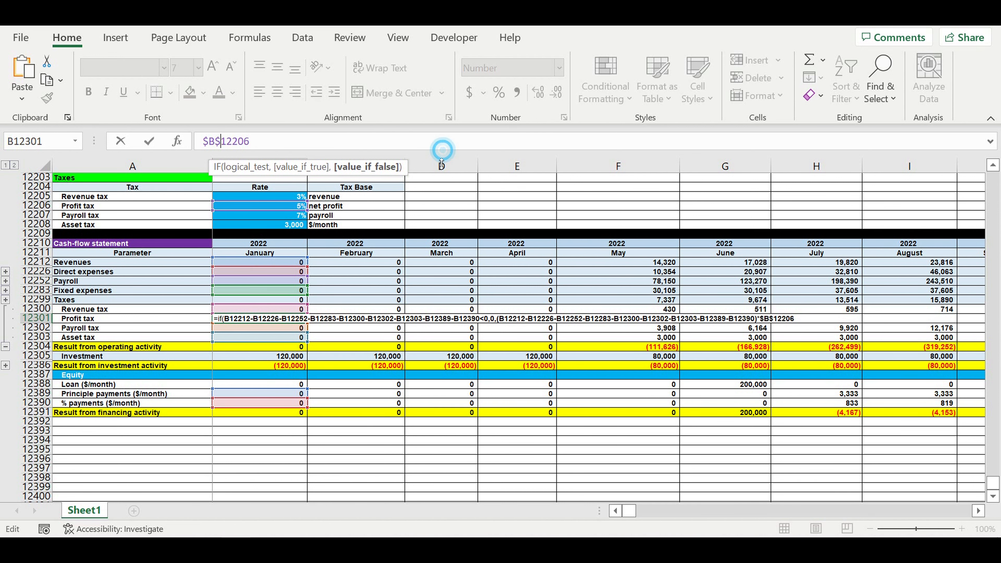
pyautogui.moveTo(441, 153); pyautogui.dragTo(438, 173)
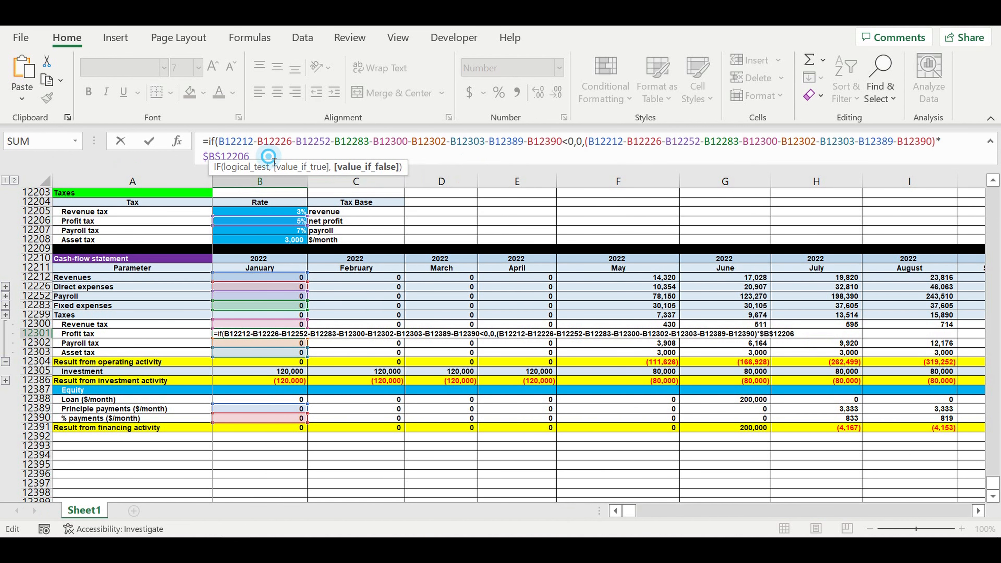
pyautogui.click(275, 162)
pyautogui.write(')')
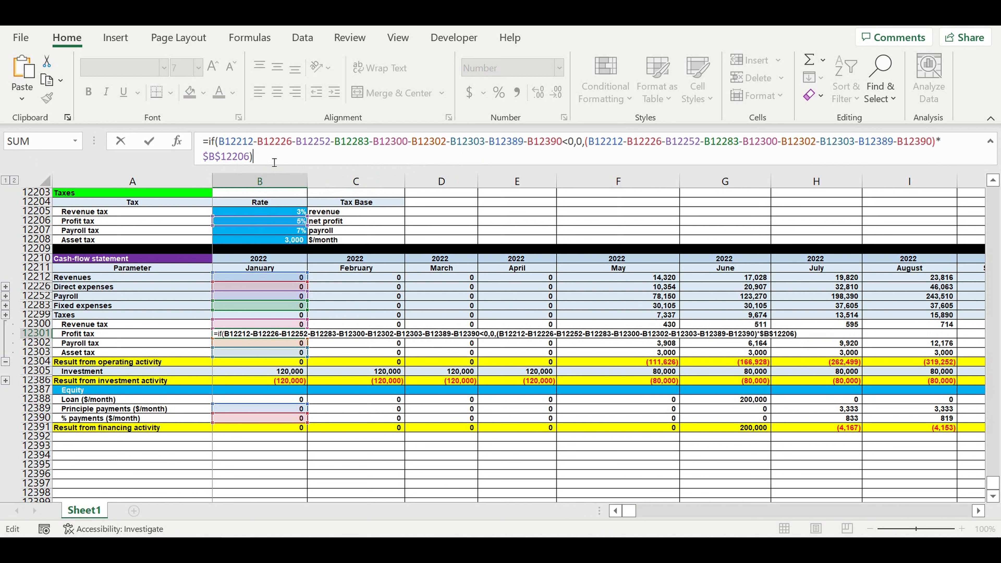
pyautogui.press('Return')
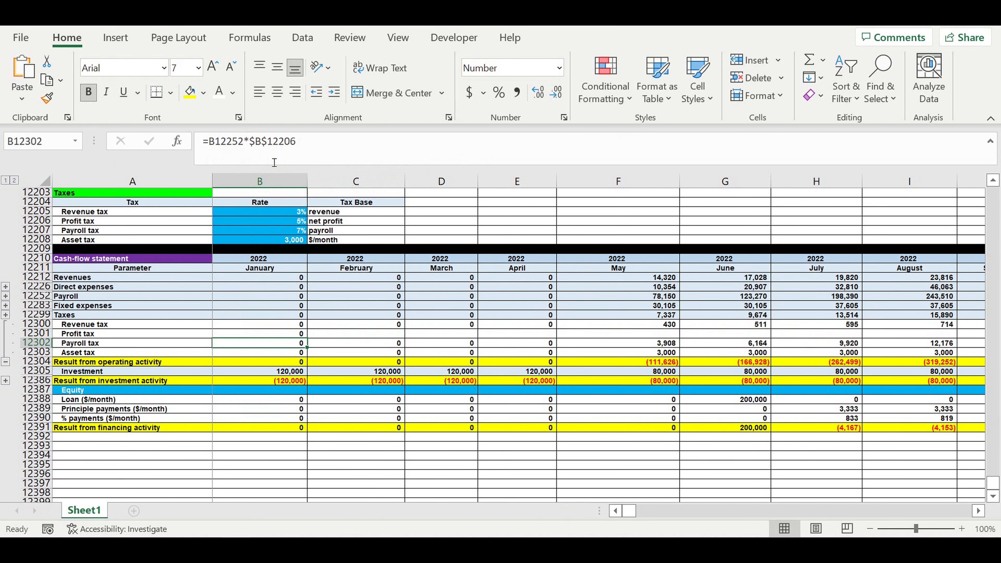
# - Fill the profit tax formula from B12301 across the timeline through December 2031 and collapse the tax detail rows
pyautogui.click(279, 333)
pyautogui.moveTo(307, 338); pyautogui.dragTo(862, 354)
pyautogui.click(753, 353)
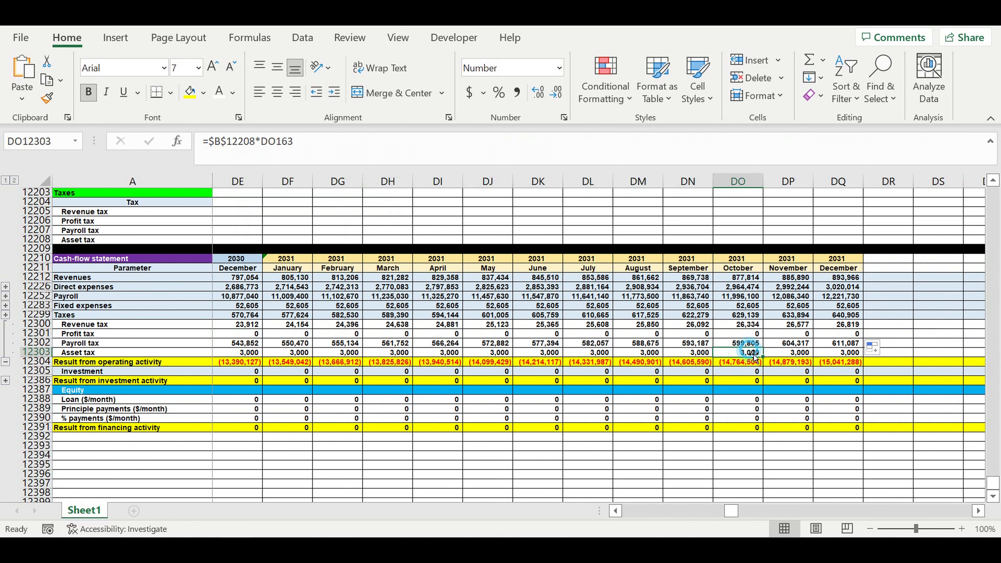
pyautogui.moveTo(733, 510); pyautogui.dragTo(500, 524)
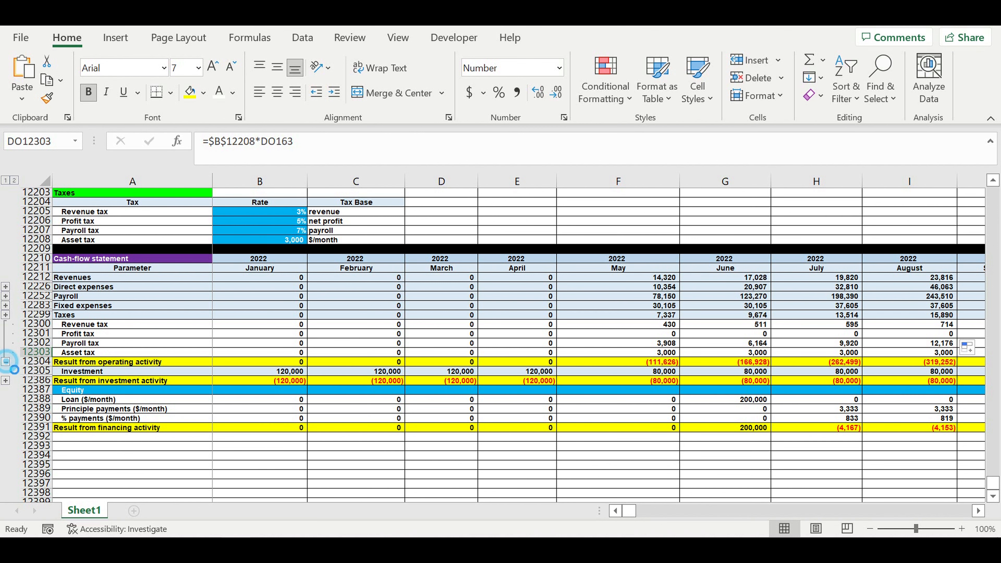
pyautogui.click(5, 362)
# - Label A12392 "Cash balance at the beginning of the period" and fit column A's width to its contents
pyautogui.click(78, 401)
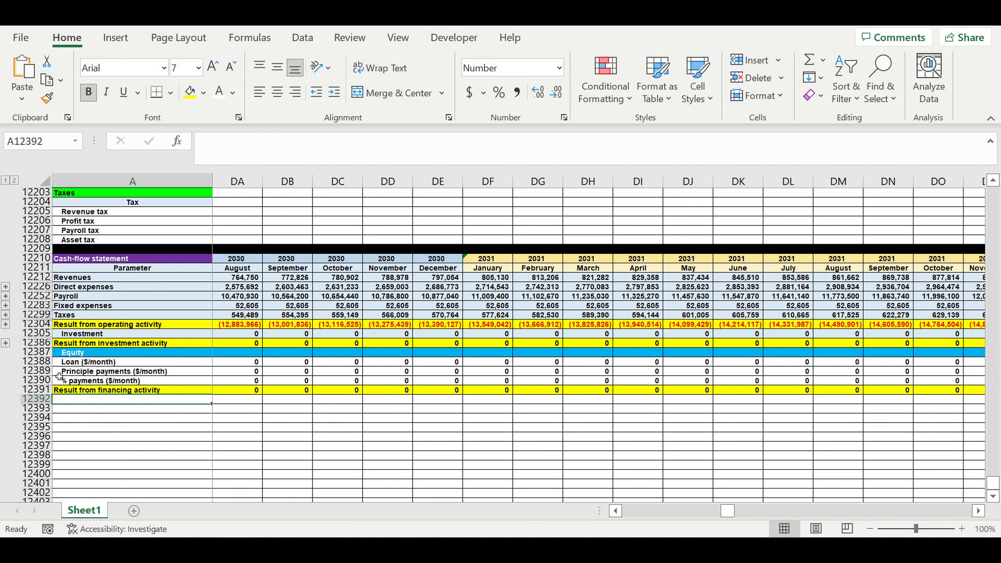
pyautogui.write('Cash balance at the')
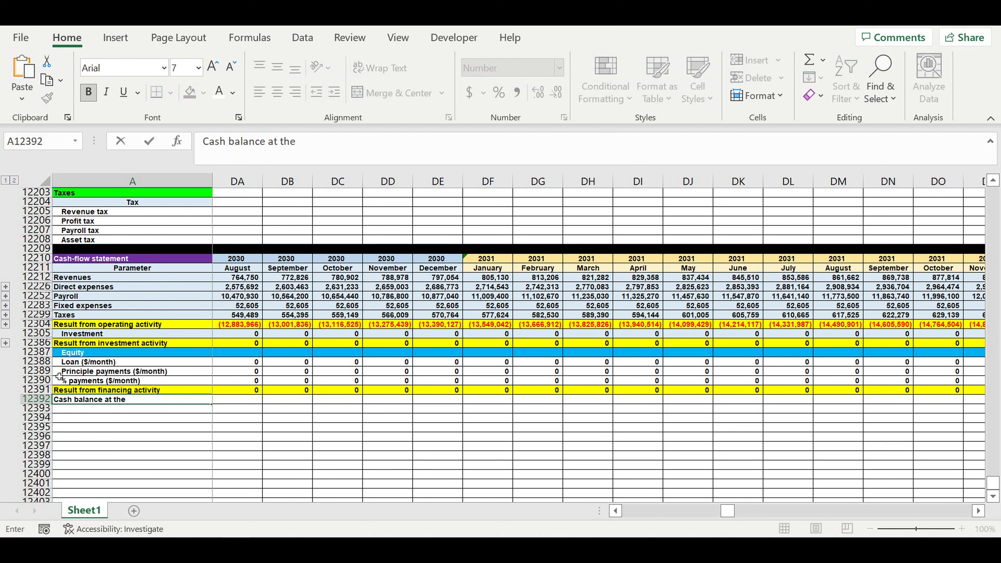
pyautogui.write(' beginning of the period')
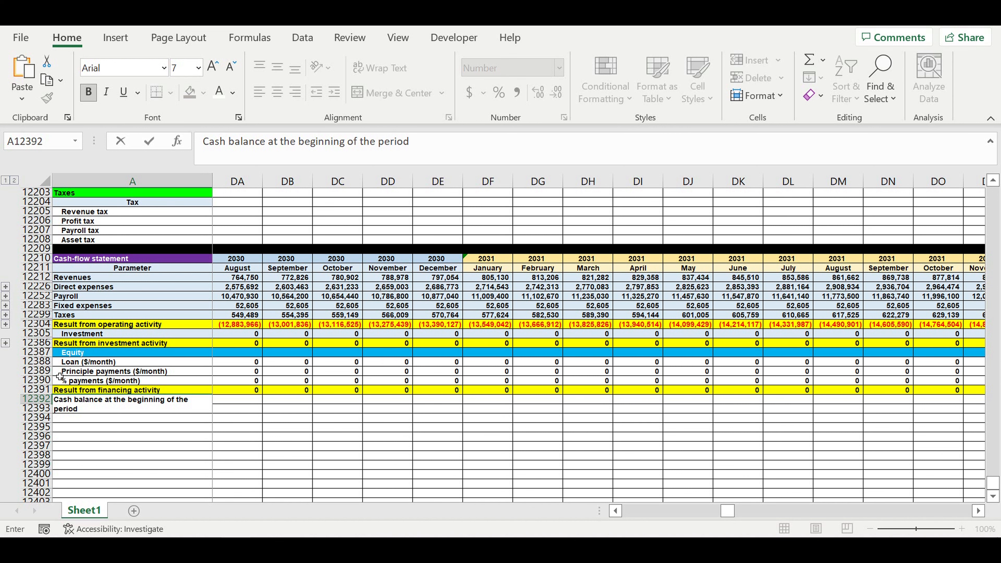
pyautogui.press('Return')
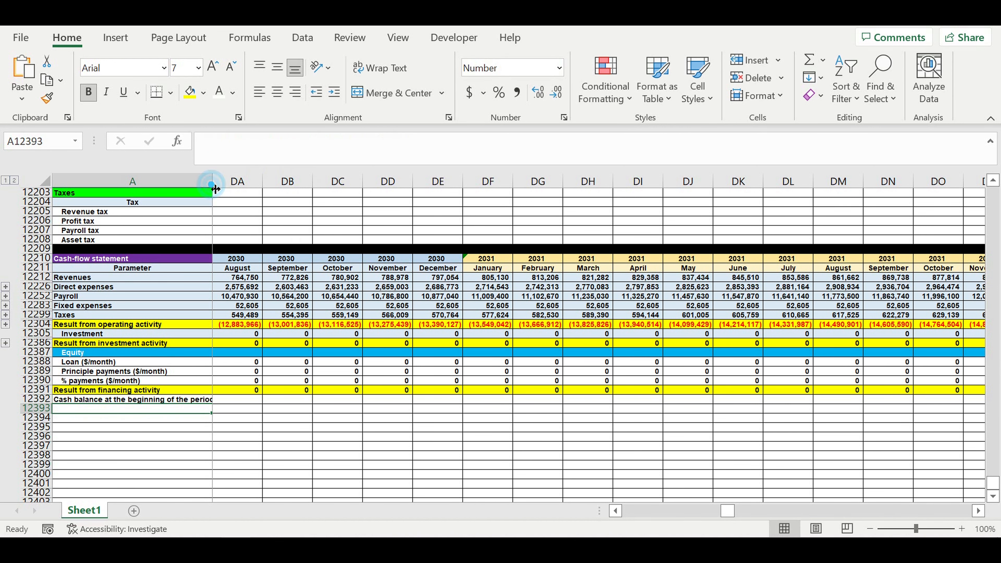
pyautogui.doubleClick(212, 184)
# - Copy the beginning balance label into A12393 and change it to "Cash balance at the end of the period"
pyautogui.click(205, 399)
pyautogui.moveTo(221, 407); pyautogui.dragTo(220, 412)
pyautogui.press('Down')
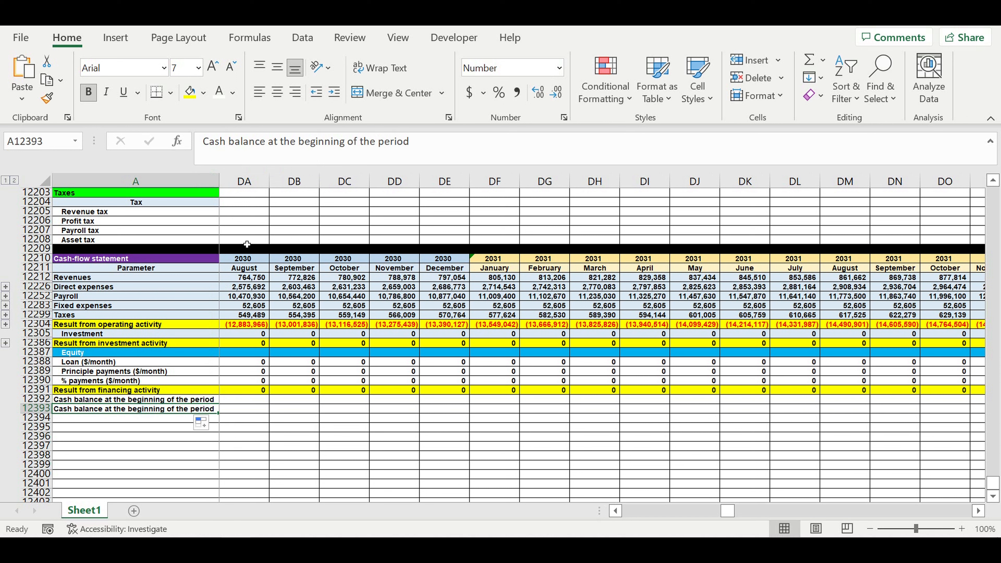
pyautogui.moveTo(298, 145); pyautogui.dragTo(345, 147)
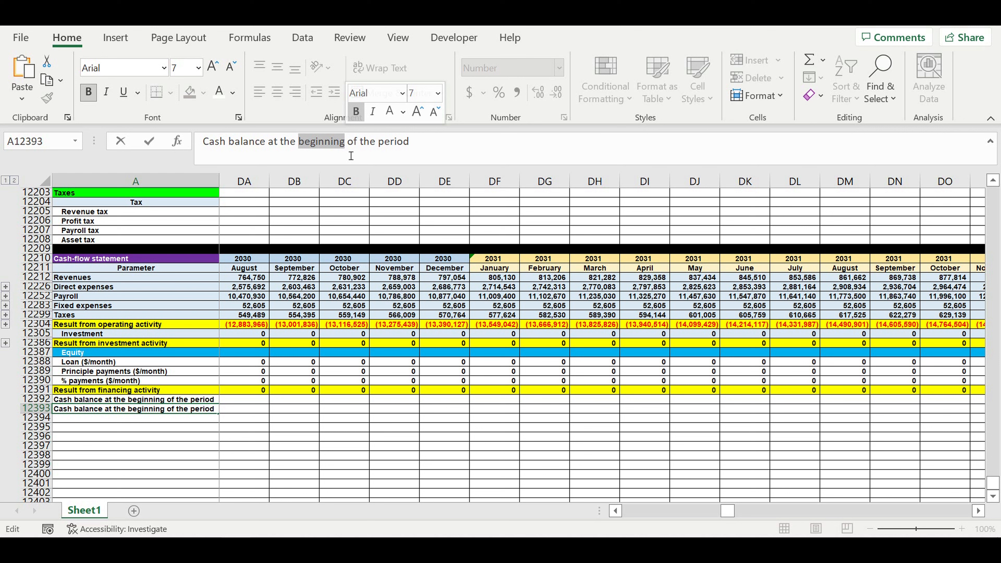
pyautogui.write('end')
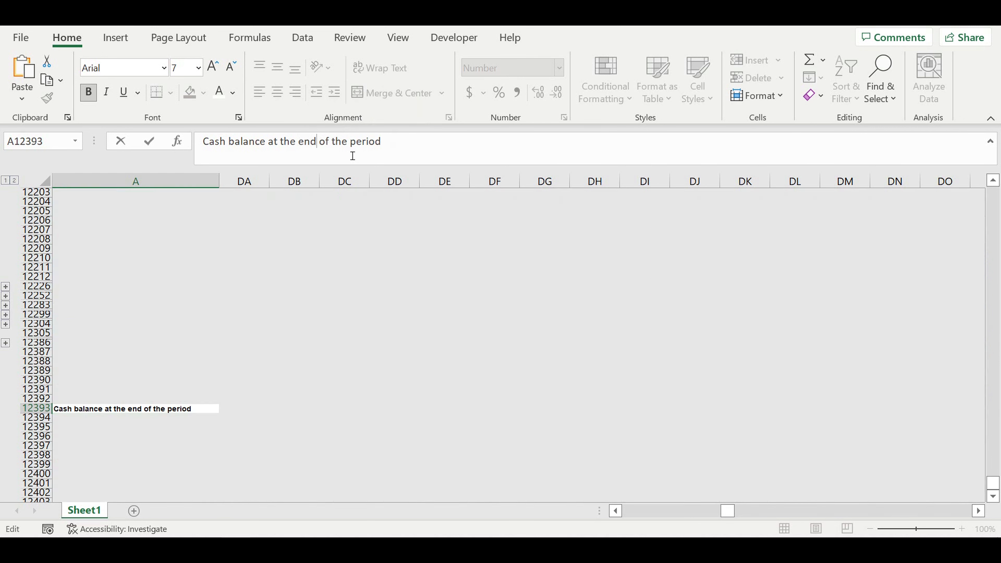
pyautogui.press('Return')
# - Fill row 12394 with black to close off the cash-flow statement
pyautogui.click(36, 417)
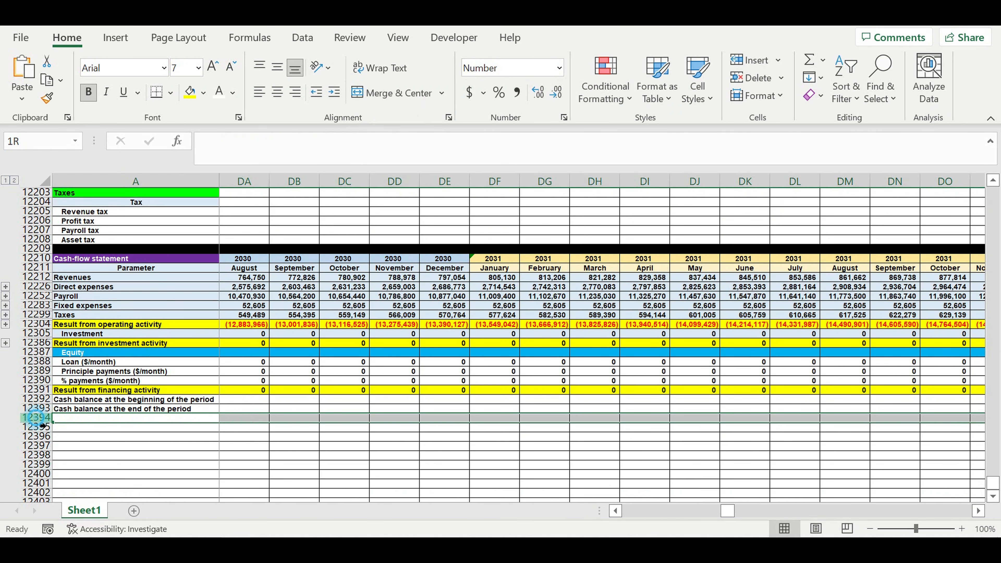
pyautogui.click(204, 92)
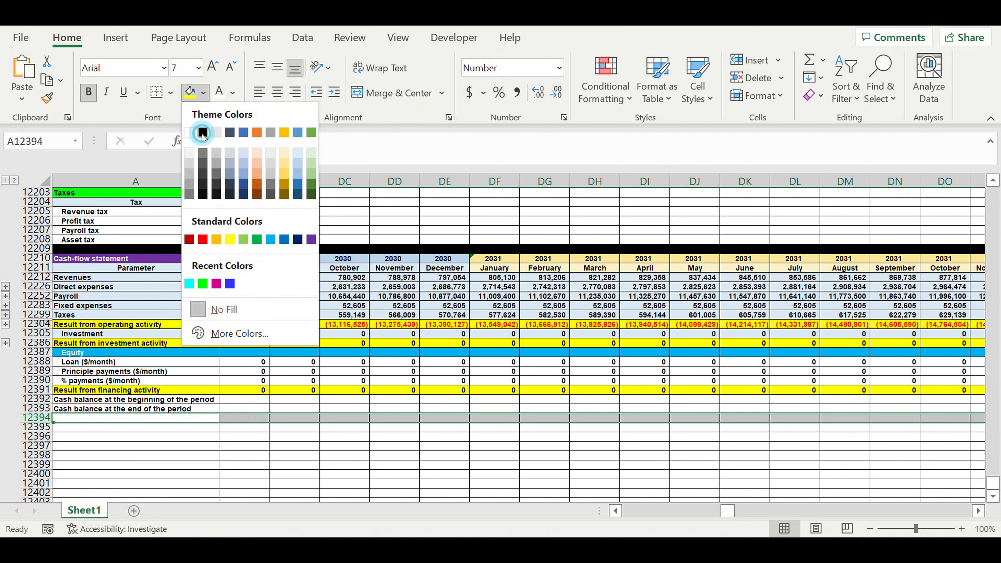
pyautogui.click(203, 134)
# - Indent the beginning cash balance label in A12392 and enter 0 in DA12392
pyautogui.click(205, 399)
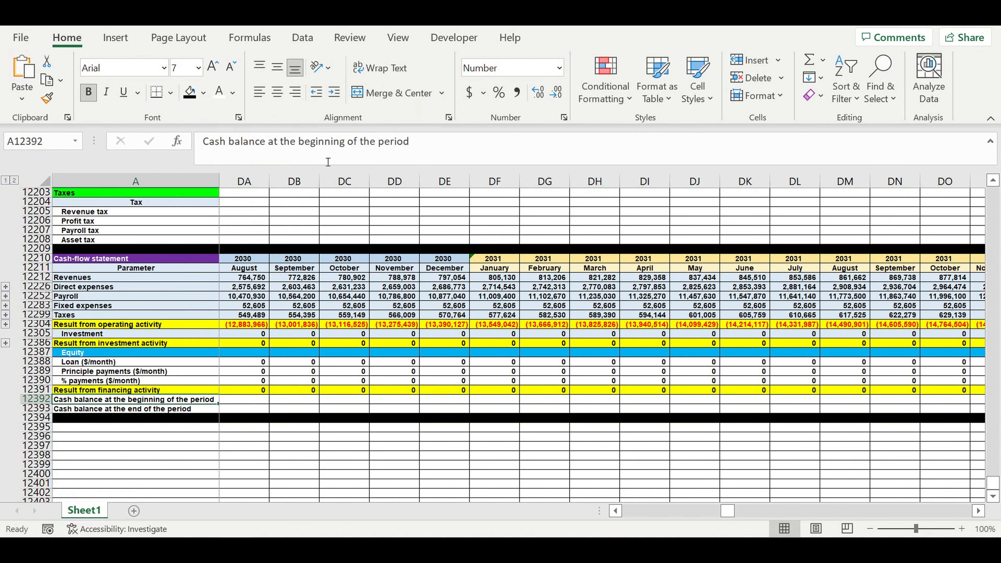
pyautogui.click(334, 92)
pyautogui.click(250, 400)
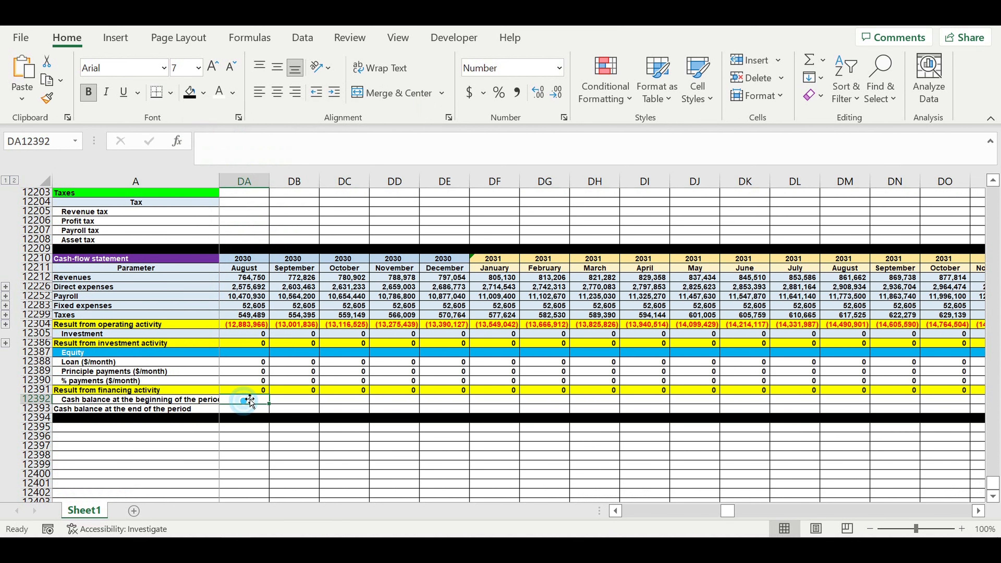
pyautogui.write('0')
pyautogui.press('Return')
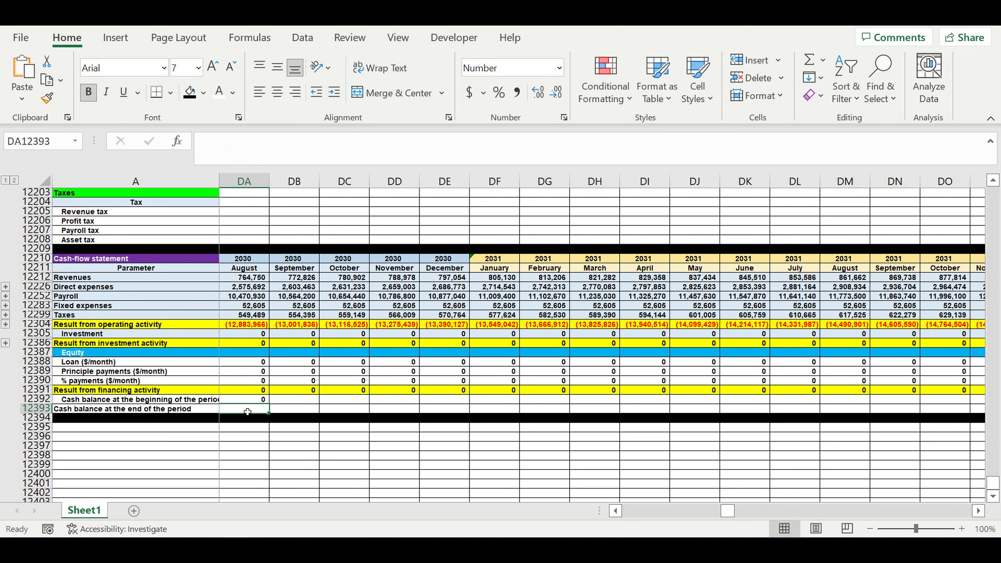
# - Shade the end-of-period cash balance row 12393 light gold and set its font color to Automatic
pyautogui.click(35, 408)
pyautogui.click(211, 96)
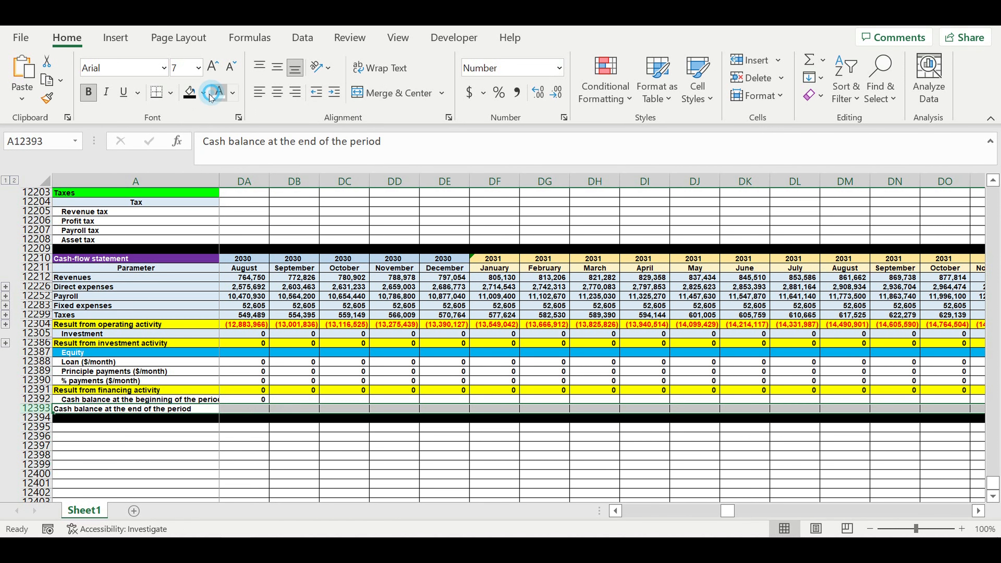
pyautogui.click(204, 92)
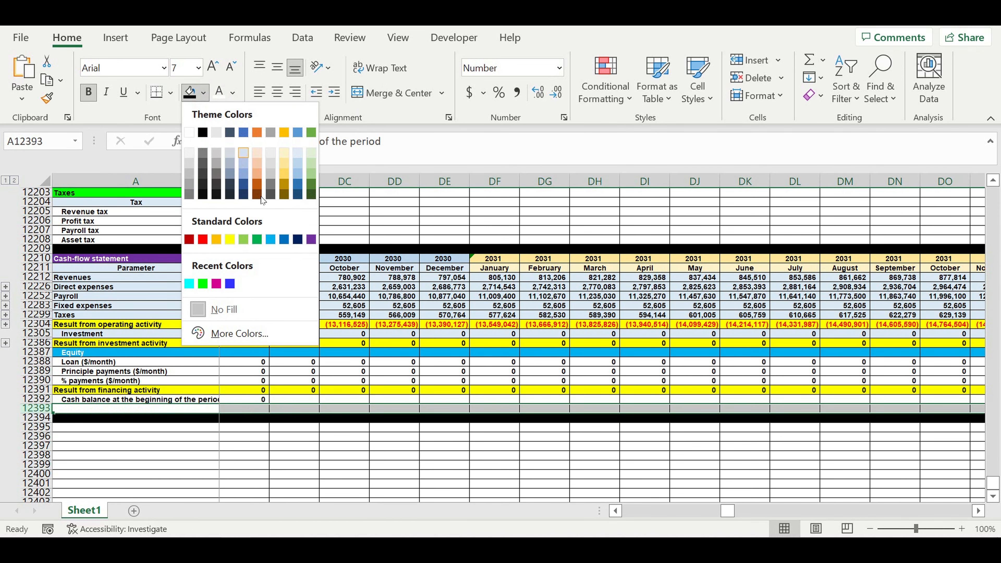
pyautogui.click(285, 174)
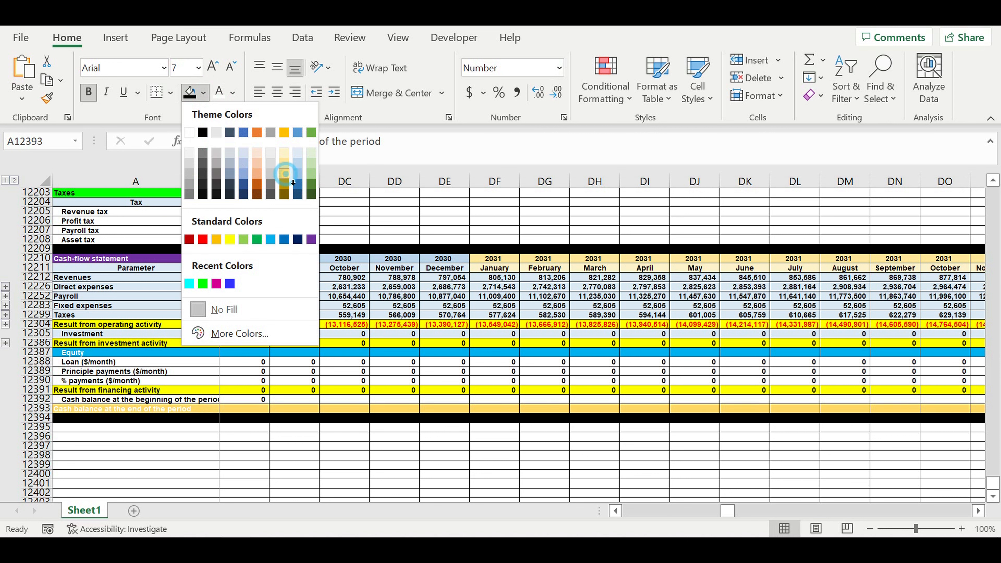
pyautogui.click(232, 93)
pyautogui.click(232, 116)
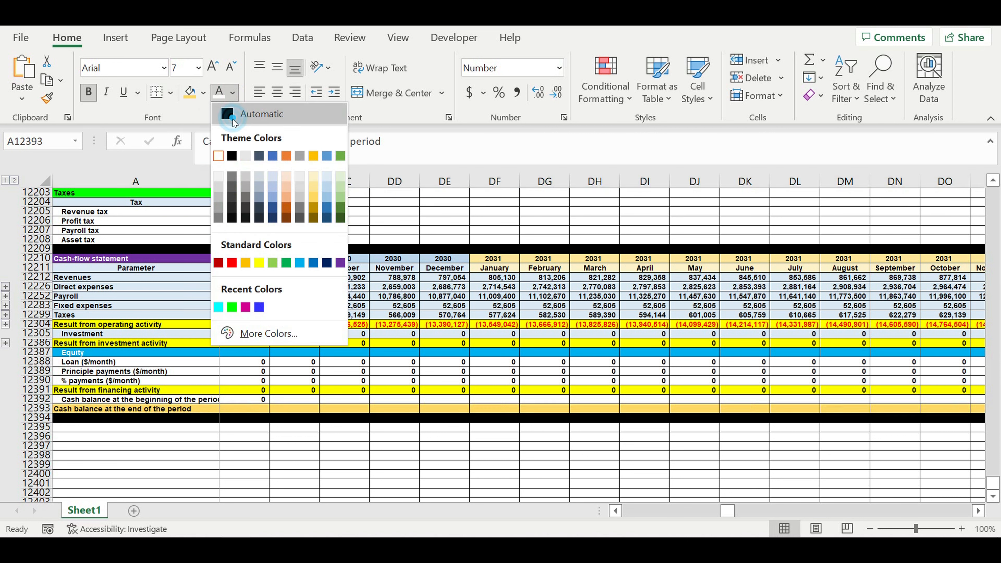
pyautogui.click(248, 409)
pyautogui.write('=')
pyautogui.click(244, 327)
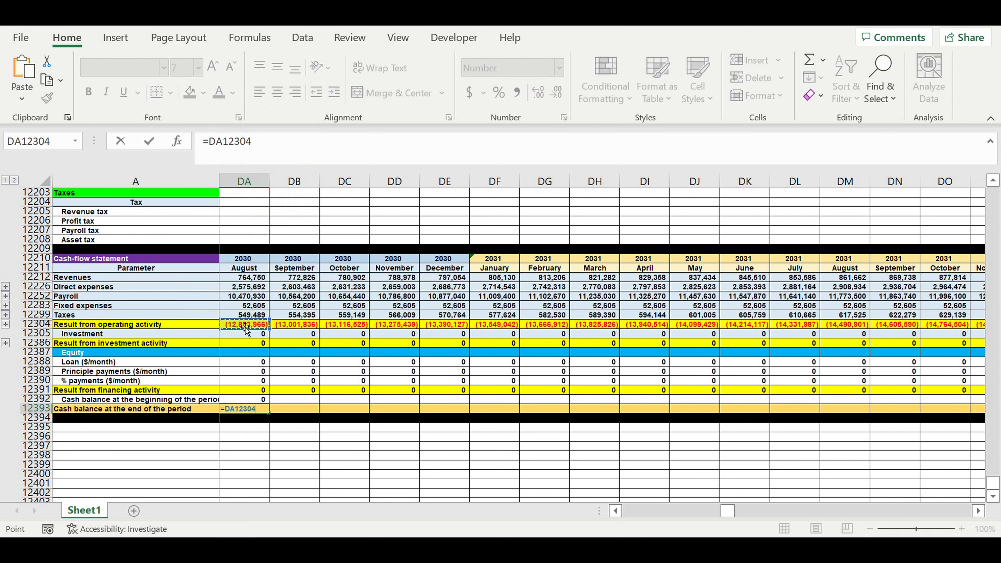
pyautogui.press('BackSpace')
pyautogui.press('BackSpace')
pyautogui.press('BackSpace')
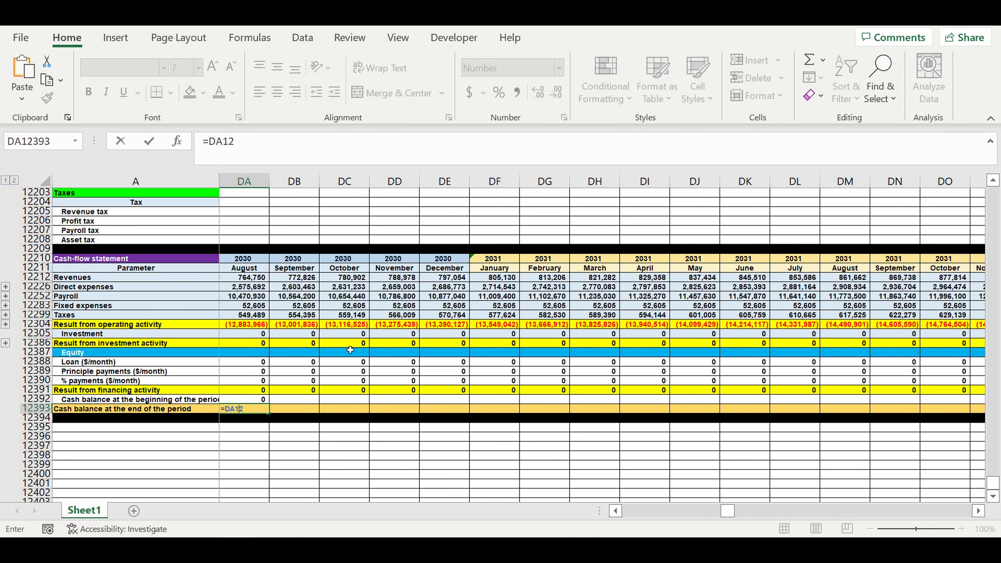
pyautogui.press('BackSpace')
pyautogui.press('BackSpace')
pyautogui.press('BackSpace')
pyautogui.press('BackSpace')
pyautogui.press('Return')
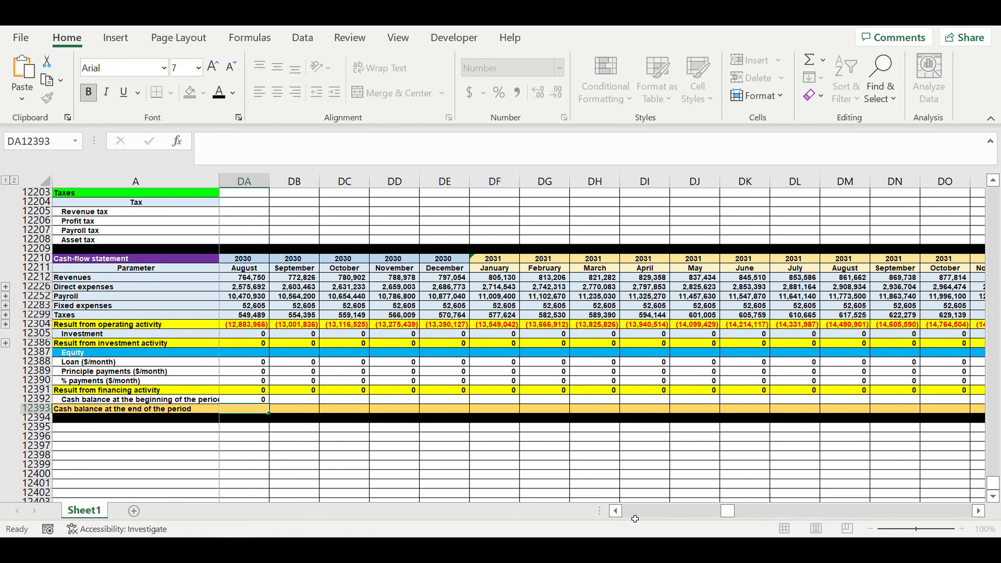
# - Enter 0 as the January 2022 beginning cash balance in B12392
pyautogui.moveTo(728, 511); pyautogui.dragTo(472, 444)
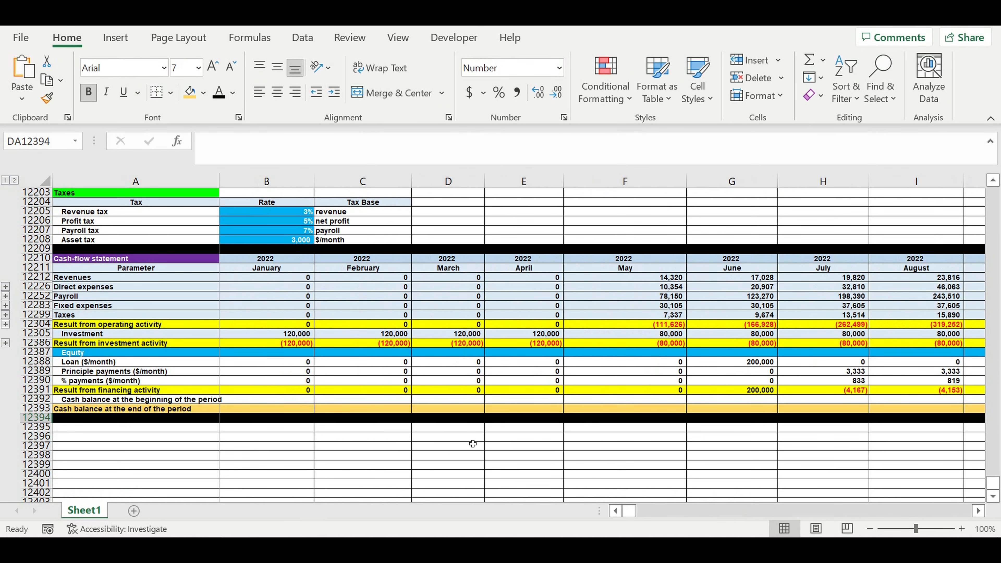
pyautogui.click(261, 412)
pyautogui.click(273, 399)
pyautogui.write('0')
pyautogui.press('Return')
# - Calculate January's ending cash balance in B12393 with =B12304+B12386+B12391+B12392, adding the three activity results and the beginning balance
pyautogui.write('=')
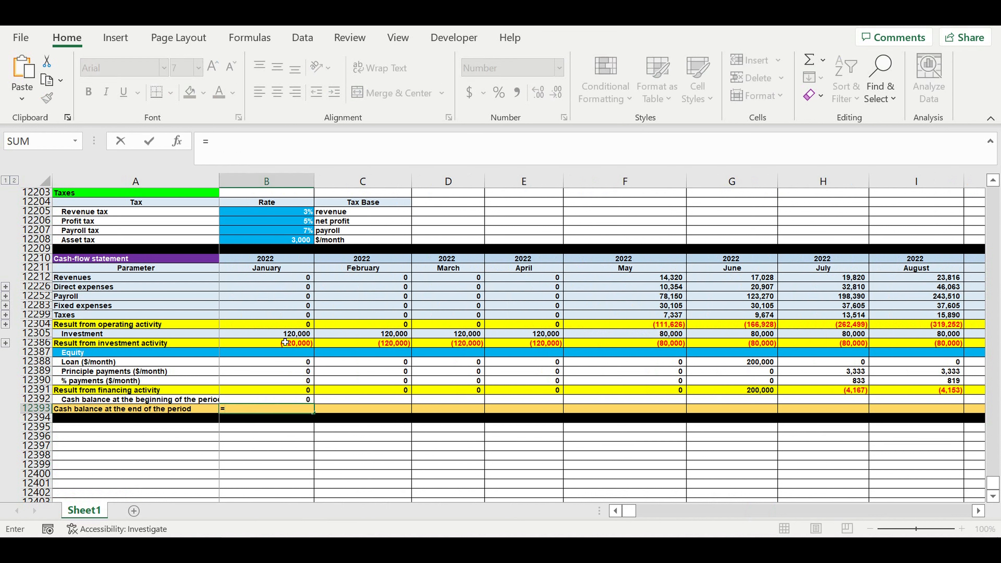
pyautogui.click(269, 327)
pyautogui.write('+')
pyautogui.click(293, 348)
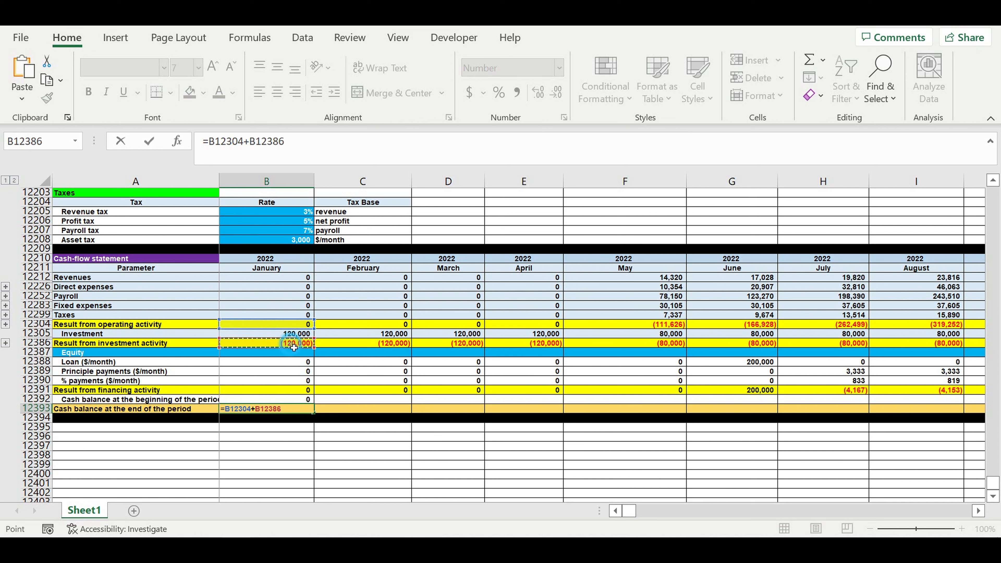
pyautogui.write('+')
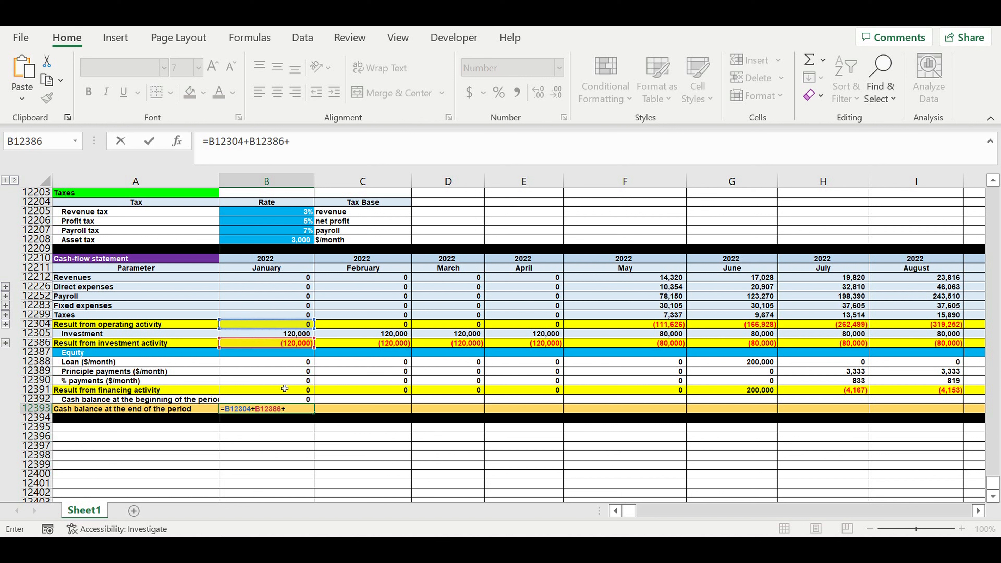
pyautogui.click(281, 393)
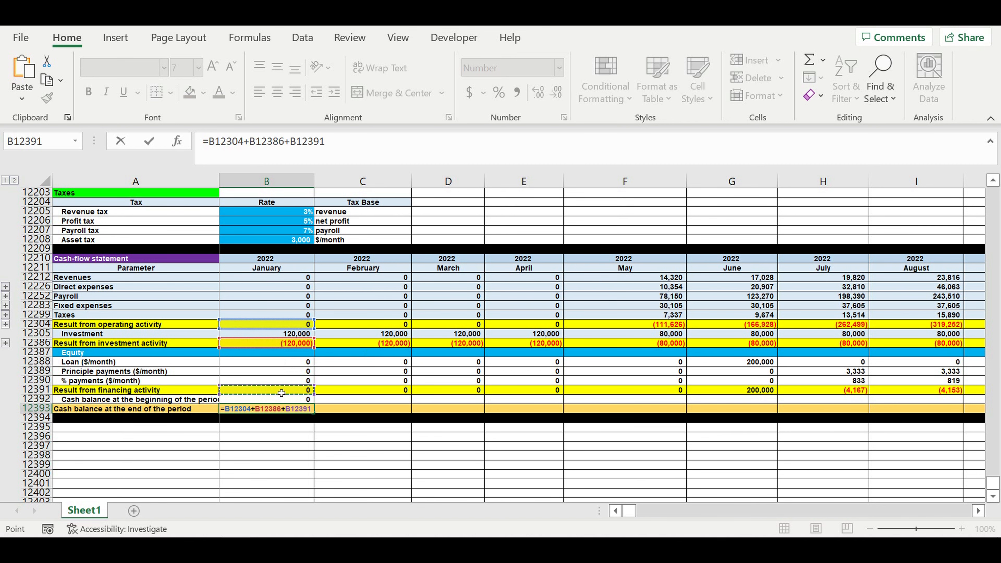
pyautogui.write('+')
pyautogui.click(285, 400)
pyautogui.press('Return')
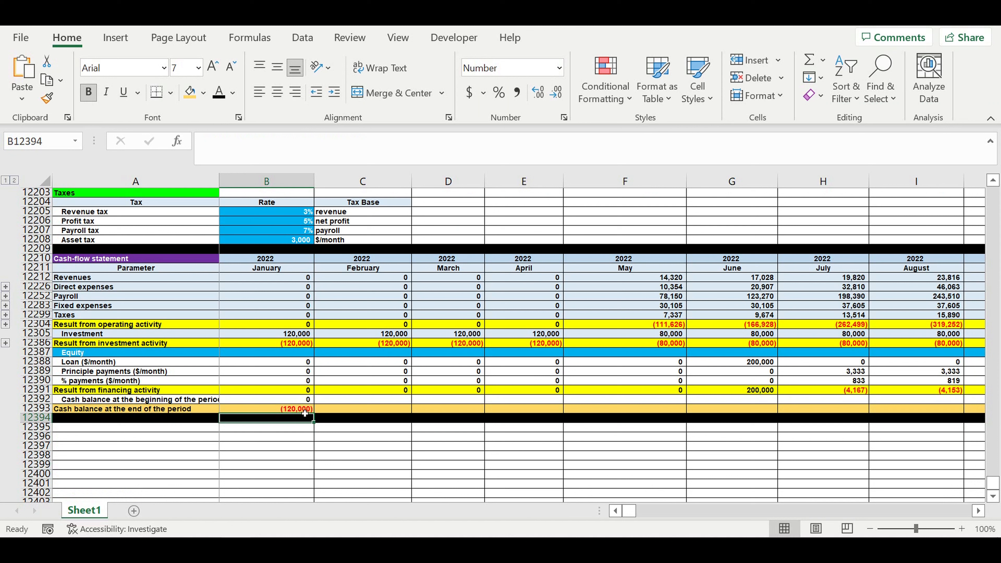
# - Set February's beginning cash balance in C12392 to =B12393 and fill the beginning and ending balance formulas across the following months
pyautogui.click(333, 399)
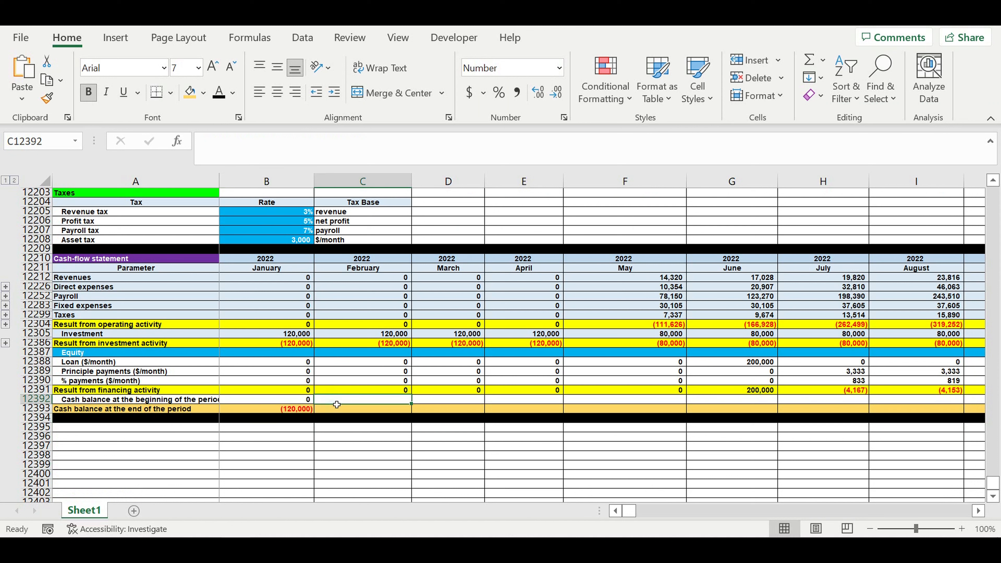
pyautogui.write('=')
pyautogui.click(288, 410)
pyautogui.press('Return')
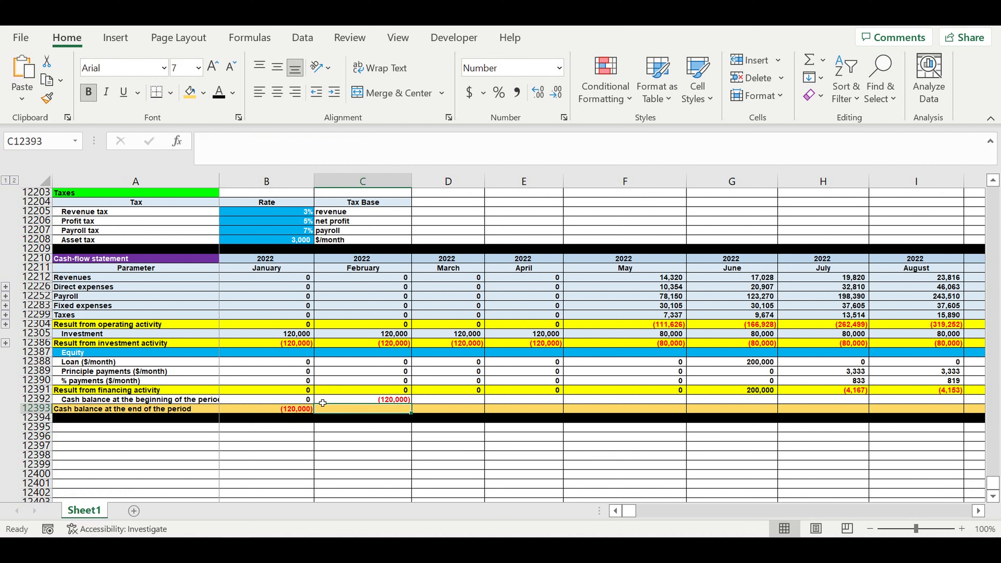
pyautogui.click(302, 410)
pyautogui.moveTo(313, 413); pyautogui.dragTo(977, 409)
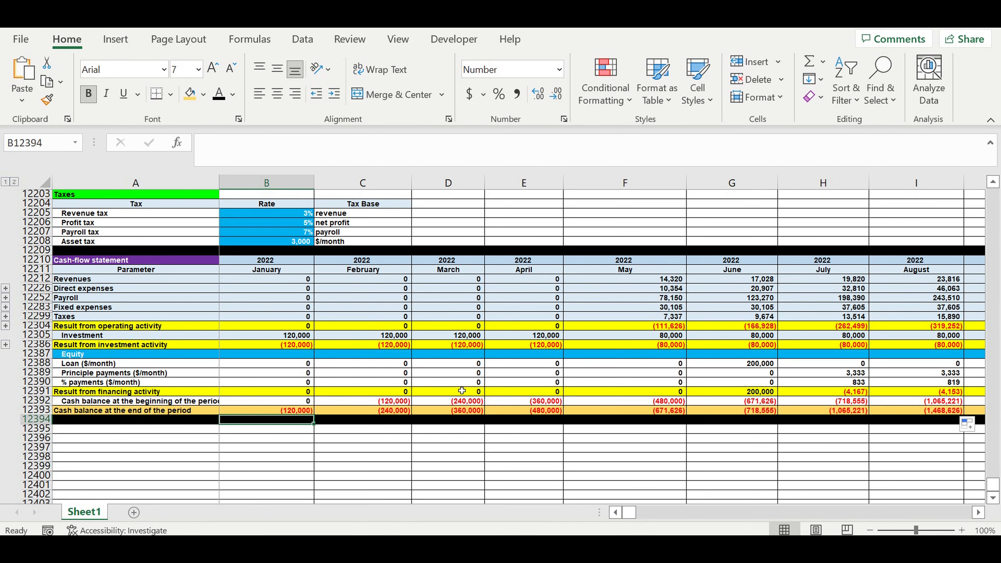